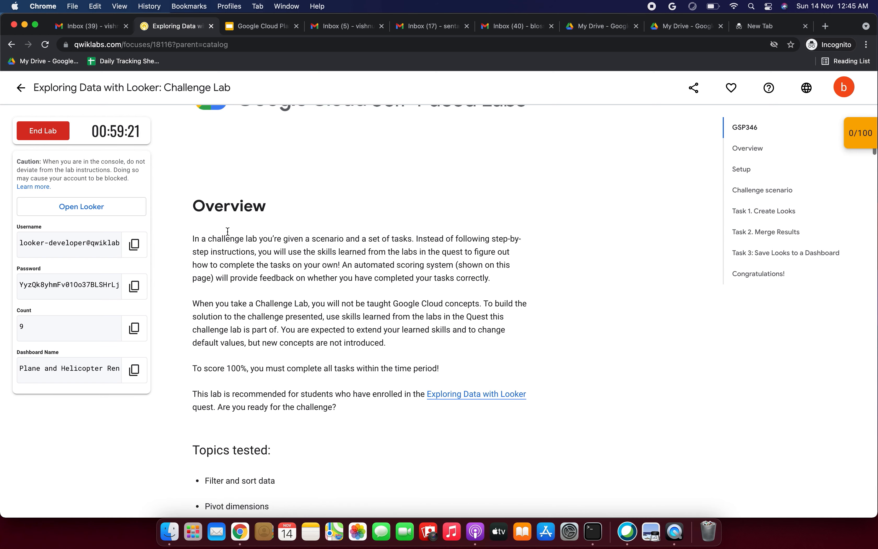
Read the lab's overview, the list of topics tested and the setup instructions for signing in to Looker
drag(191, 236, 371, 428)
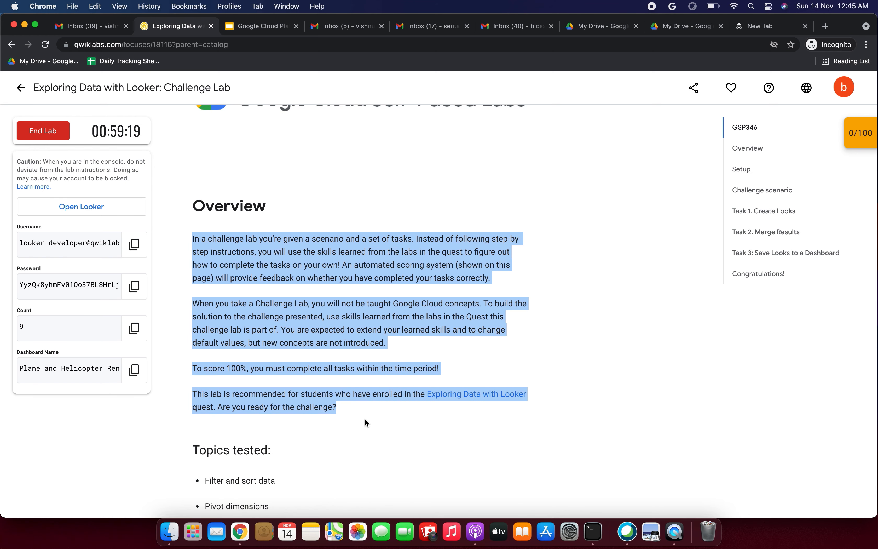
click(357, 413)
scroll(357, 416, down, 7)
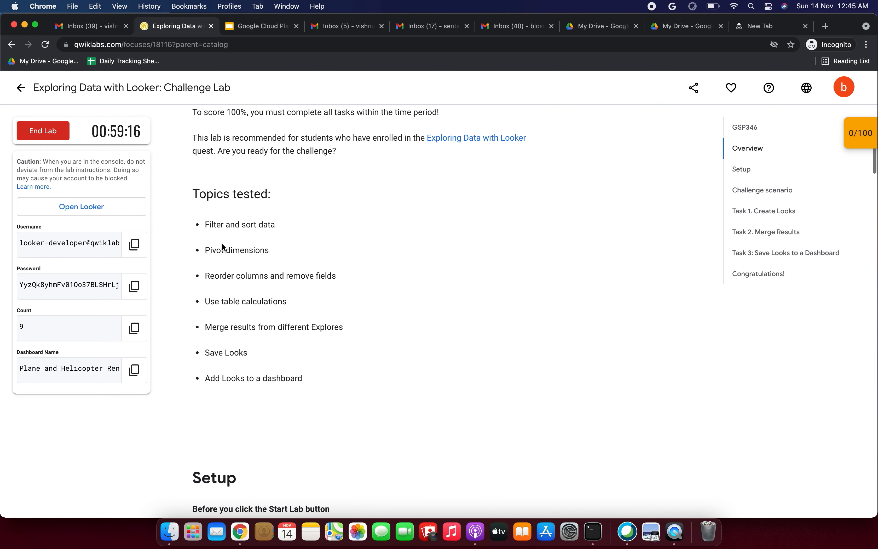
drag(193, 193, 312, 400)
scroll(312, 400, down, 10)
scroll(311, 397, down, 9)
scroll(311, 392, up, 2)
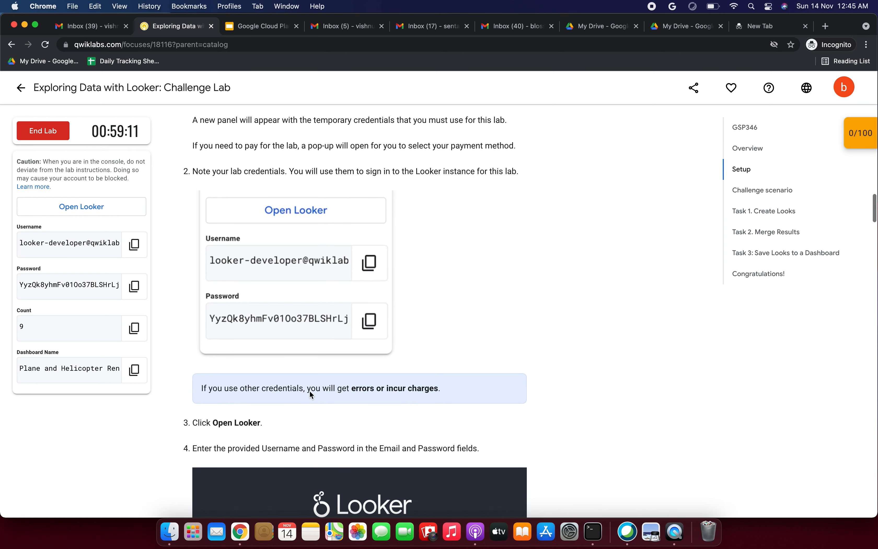
Open the Looker login page from the lab and fill in the email with the username copied from the lab credentials
click(106, 206)
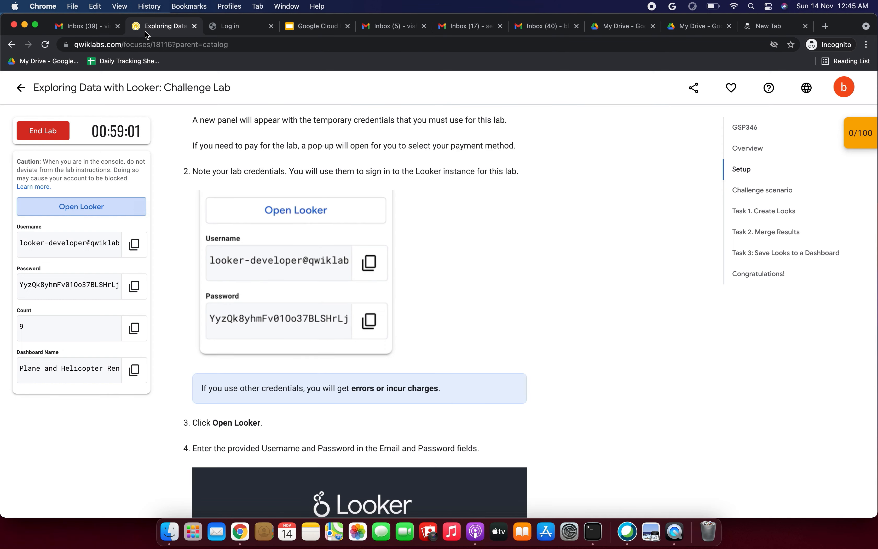
click(162, 26)
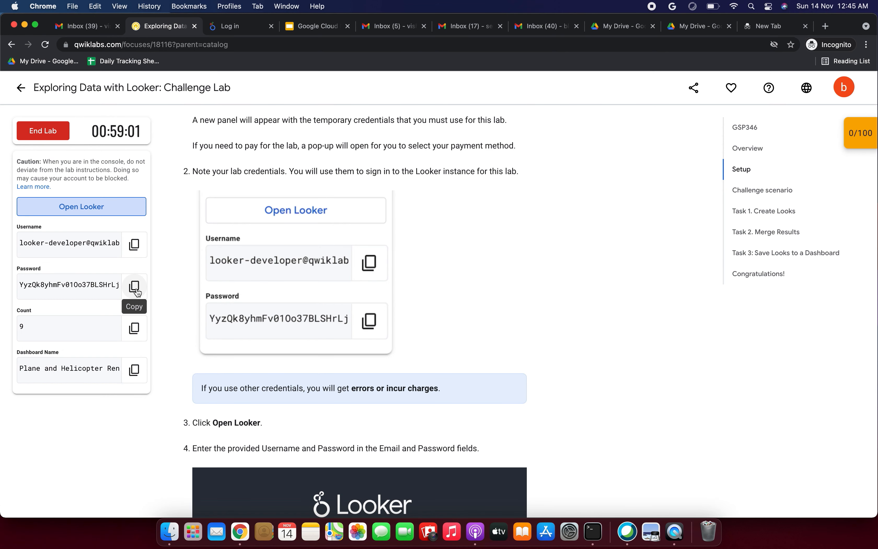
click(134, 244)
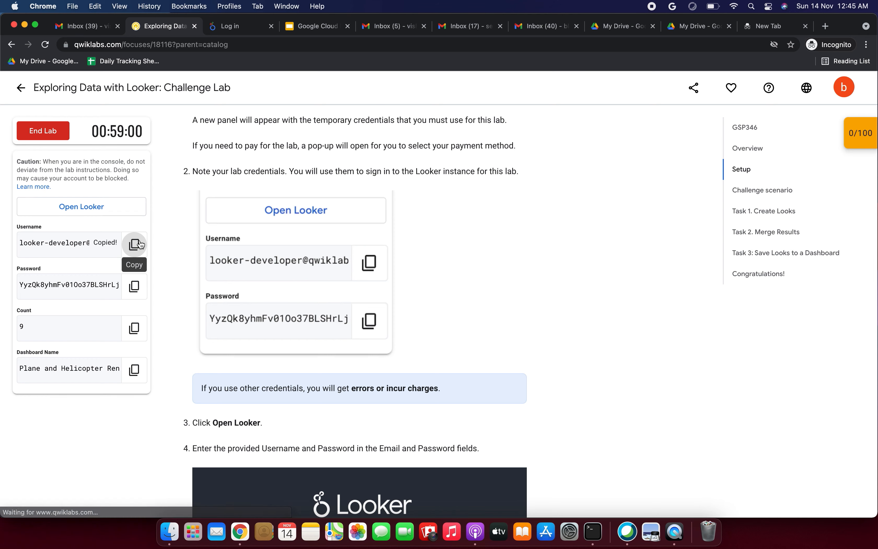
click(233, 29)
click(388, 250)
key(super+v)
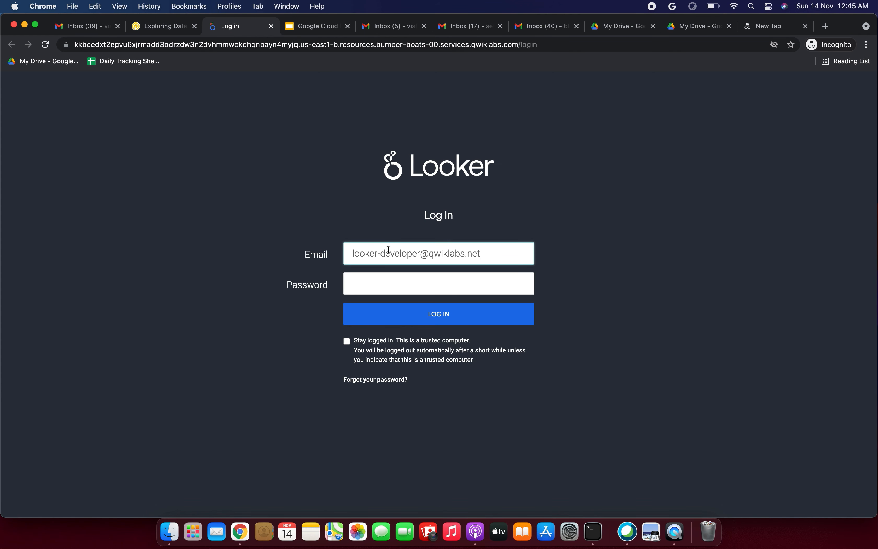
Enter the password copied from the lab credentials, enable staying logged in on this trusted computer and log in to Looker
click(168, 28)
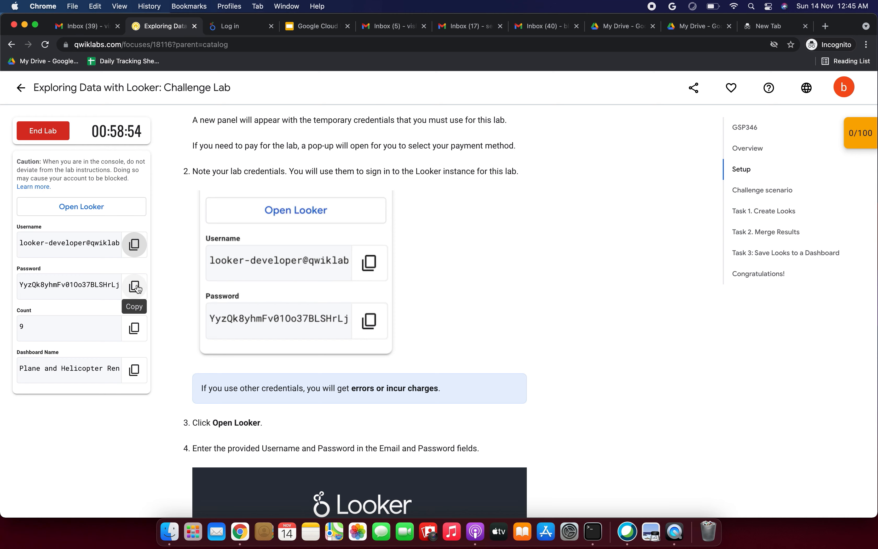
click(134, 286)
click(239, 31)
click(408, 286)
key(super+v)
click(364, 338)
click(382, 313)
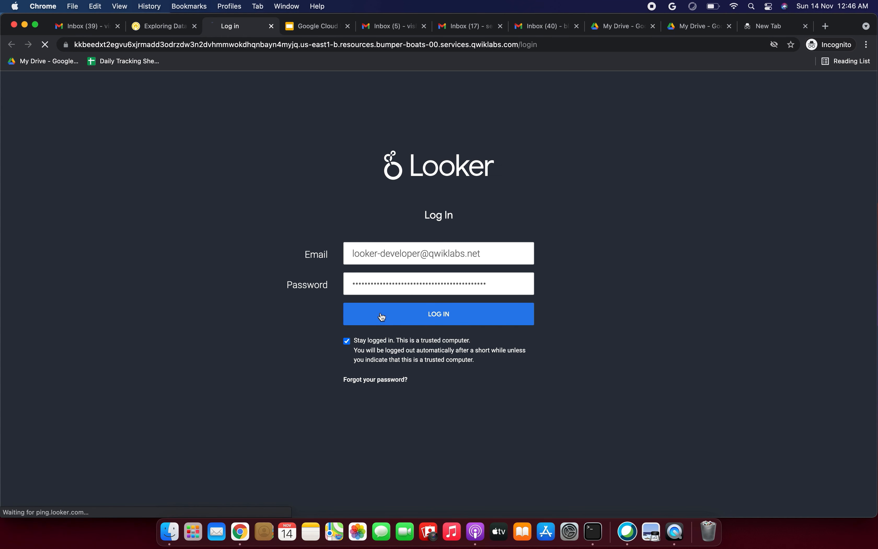
Return to the lab instructions and read the challenge scenario with the manager's questions
click(166, 32)
scroll(263, 373, down, 15)
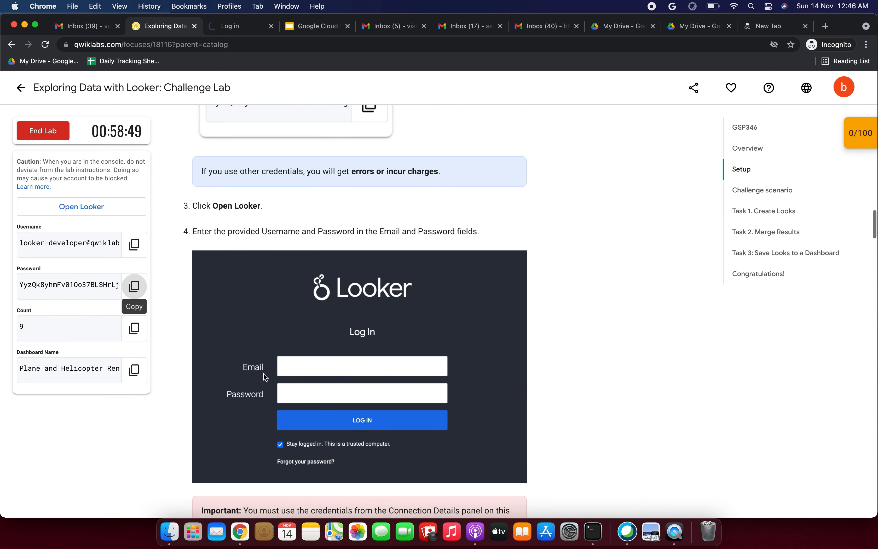
scroll(264, 373, down, 5)
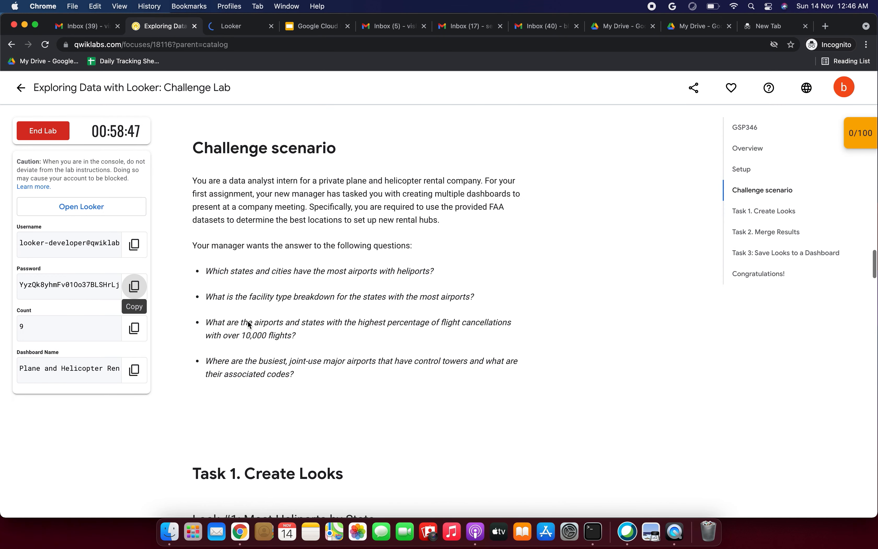
drag(189, 181, 442, 219)
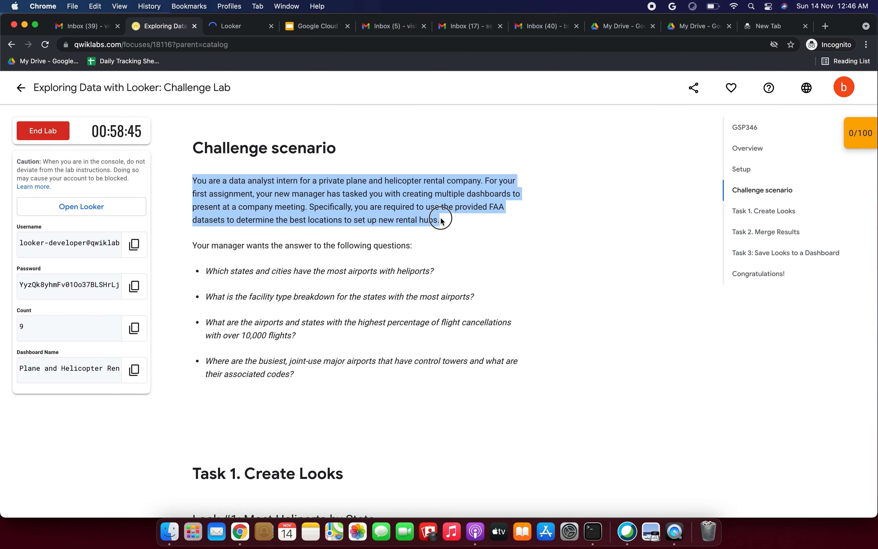
click(235, 148)
drag(236, 148, 321, 159)
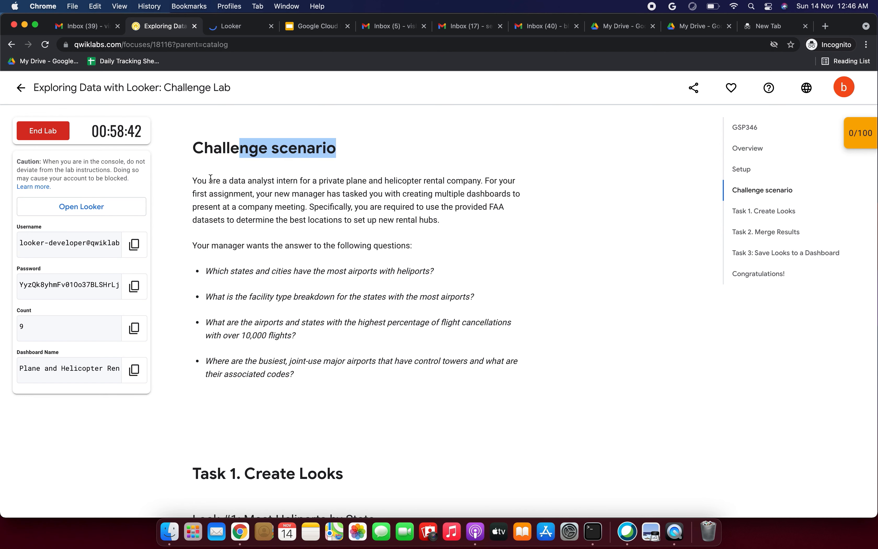
drag(190, 180, 446, 218)
scroll(447, 217, down, 3)
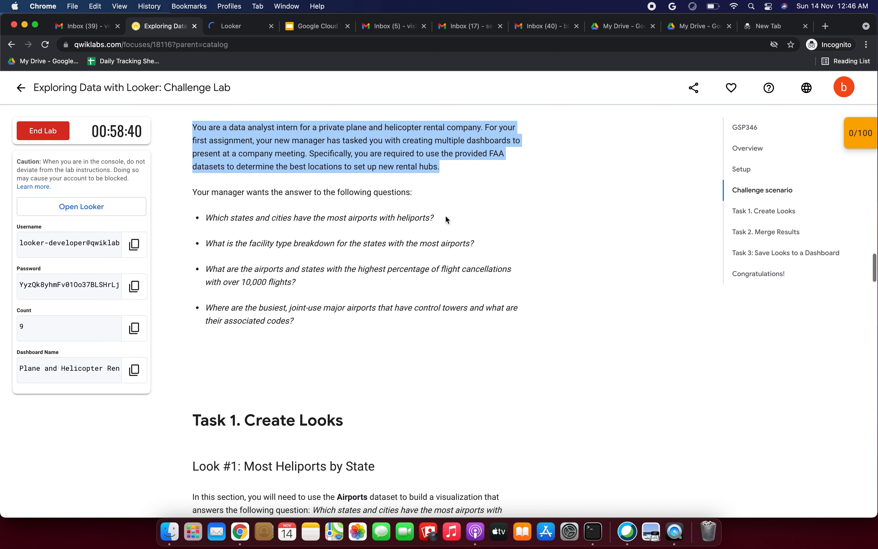
drag(192, 191, 298, 321)
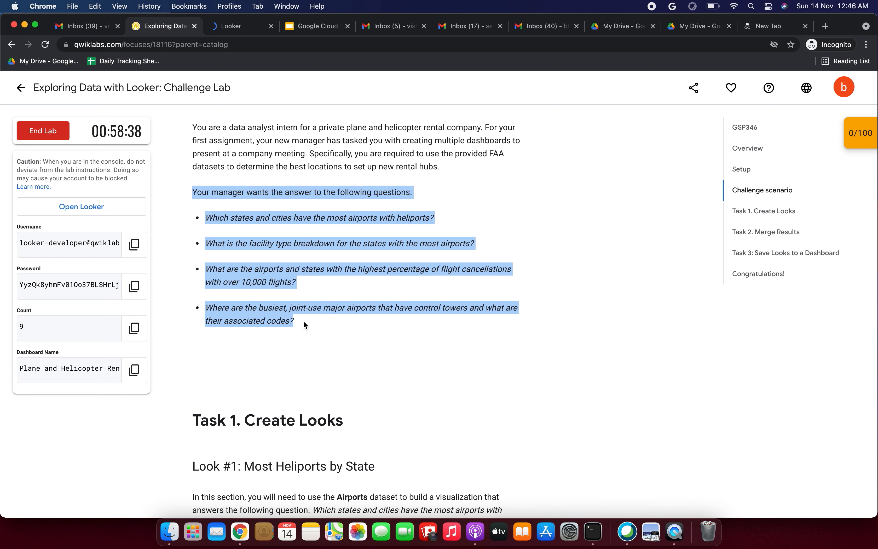
click(323, 342)
Read the Task 1 instructions for Look #1: Most Heliports by State, including its dataset and visualization requirements
scroll(323, 342, down, 5)
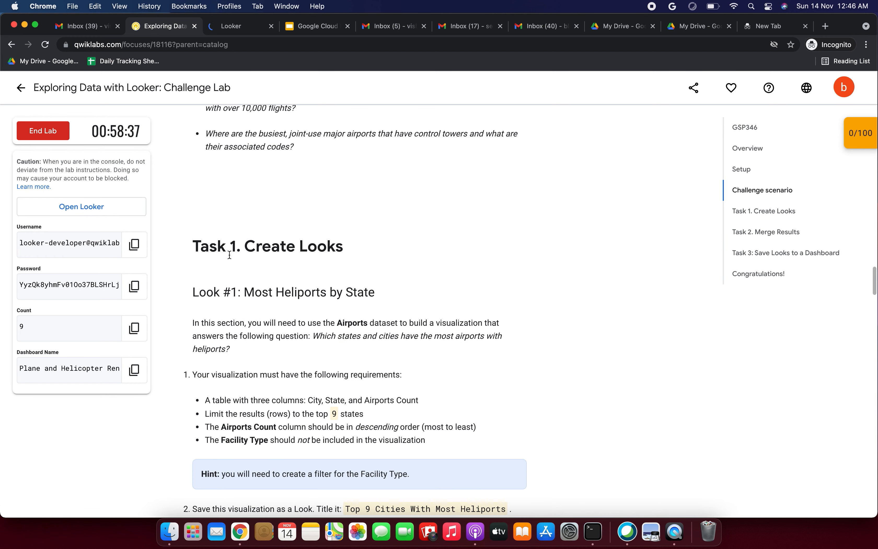
drag(189, 247, 235, 281)
scroll(363, 244, down, 3)
scroll(234, 281, down, 3)
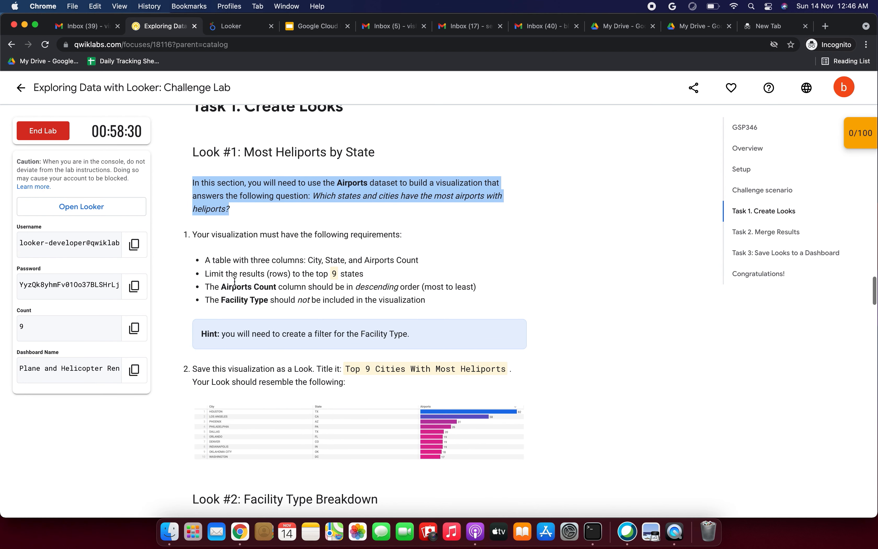
drag(195, 236, 407, 237)
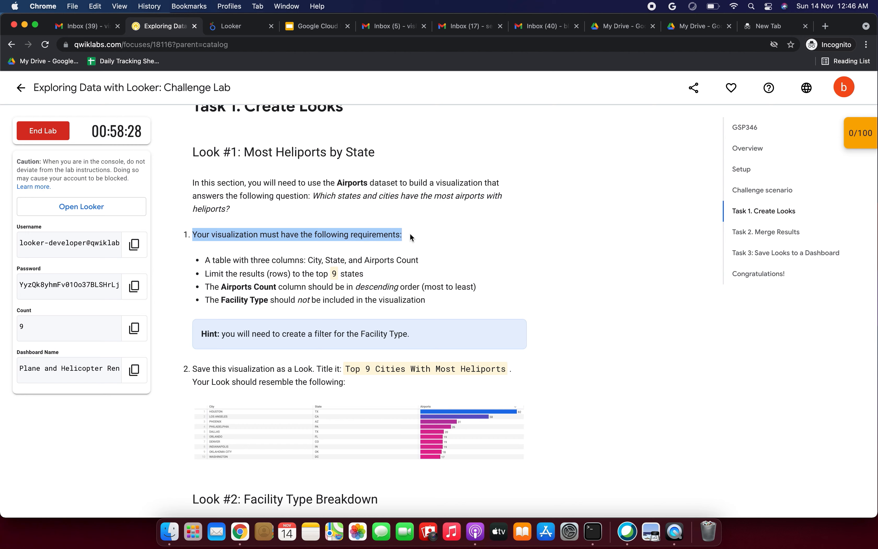
click(239, 31)
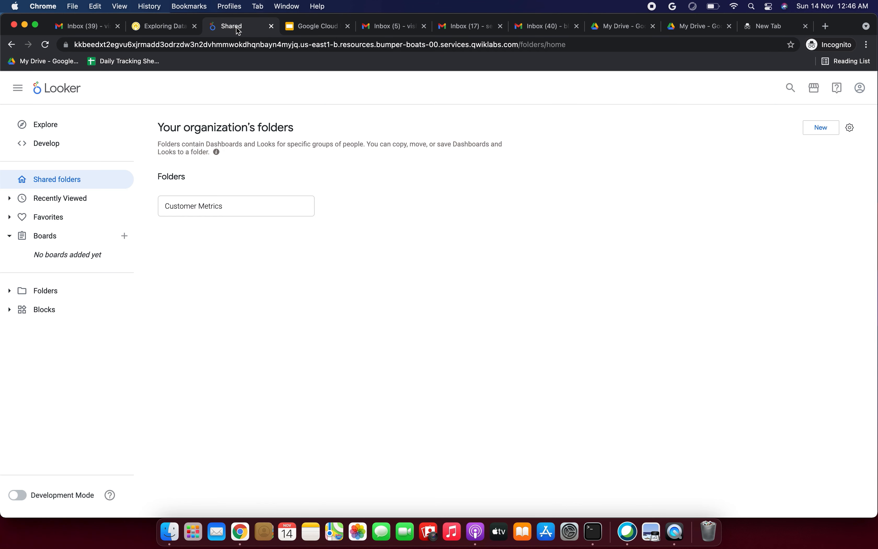
click(162, 26)
scroll(261, 192, down, 2)
click(245, 210)
drag(399, 140, 336, 140)
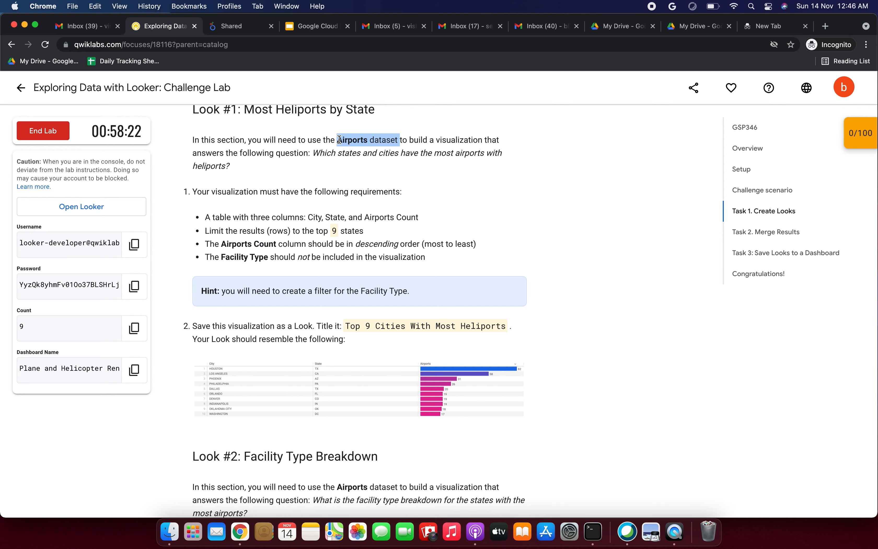
Switch to Looker and open the Airports Explore from the FAA model
click(235, 25)
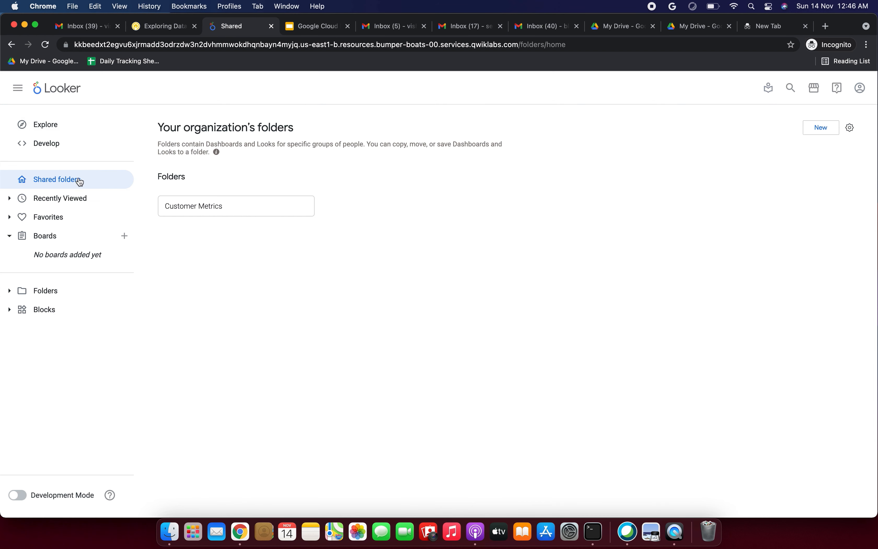
click(56, 128)
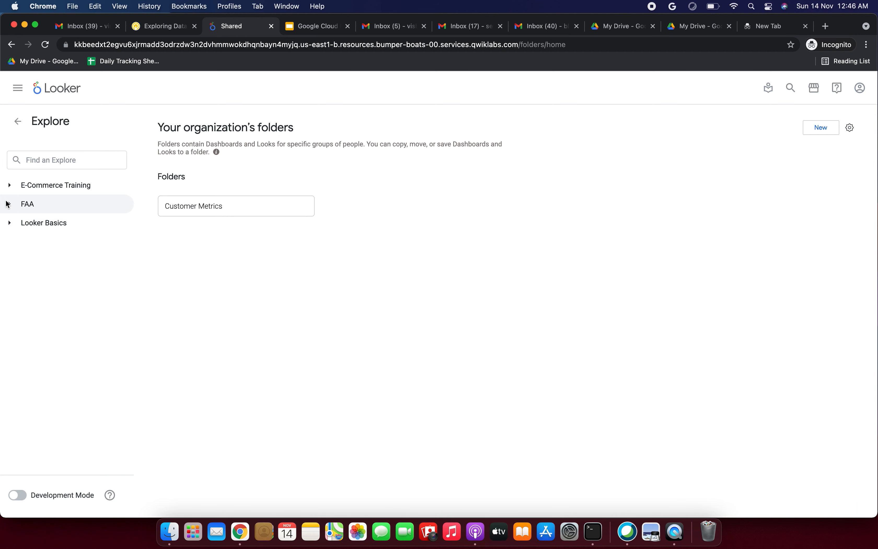
click(26, 204)
click(25, 229)
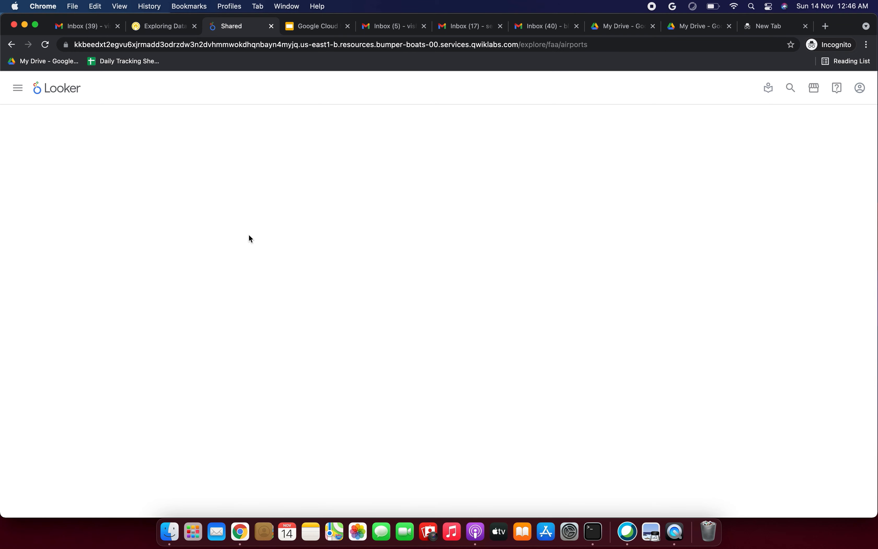
Check the required columns in the lab, and add the City and State dimensions and the Count measure to the Airports query
click(157, 28)
drag(214, 217, 419, 217)
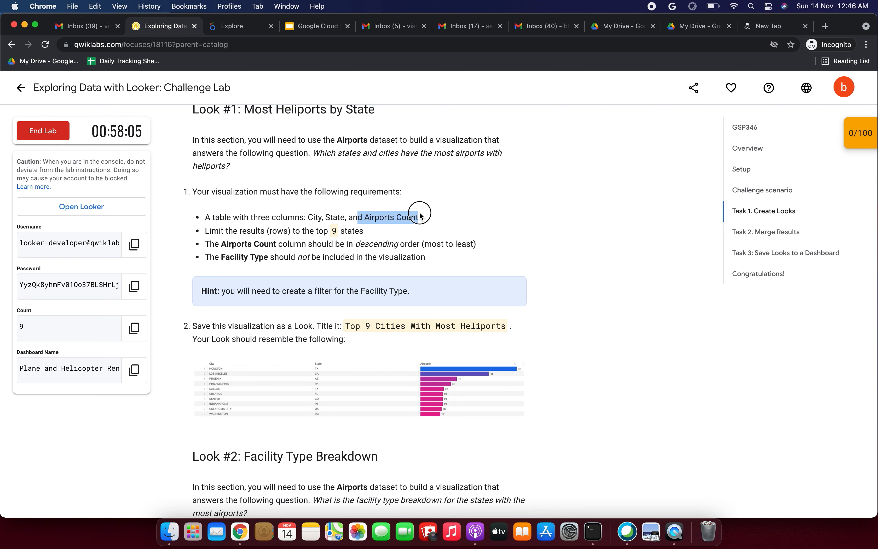
click(236, 31)
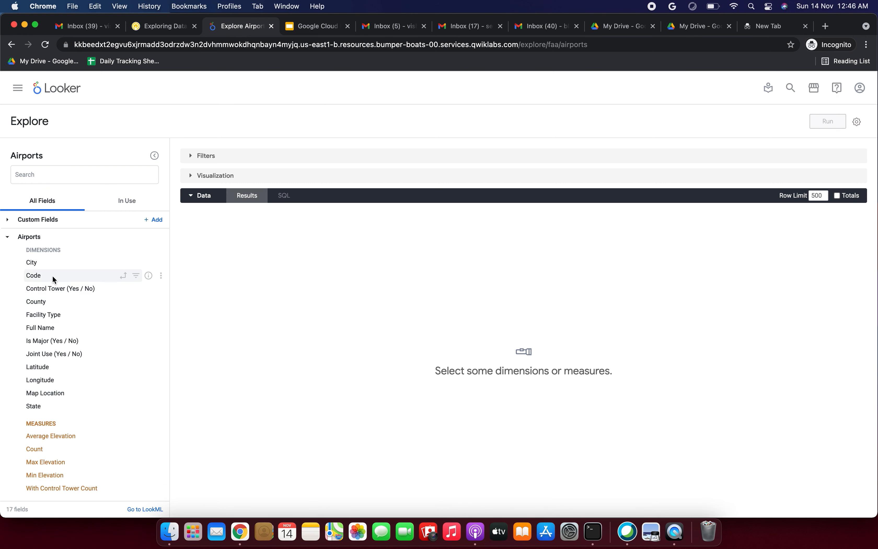
click(47, 267)
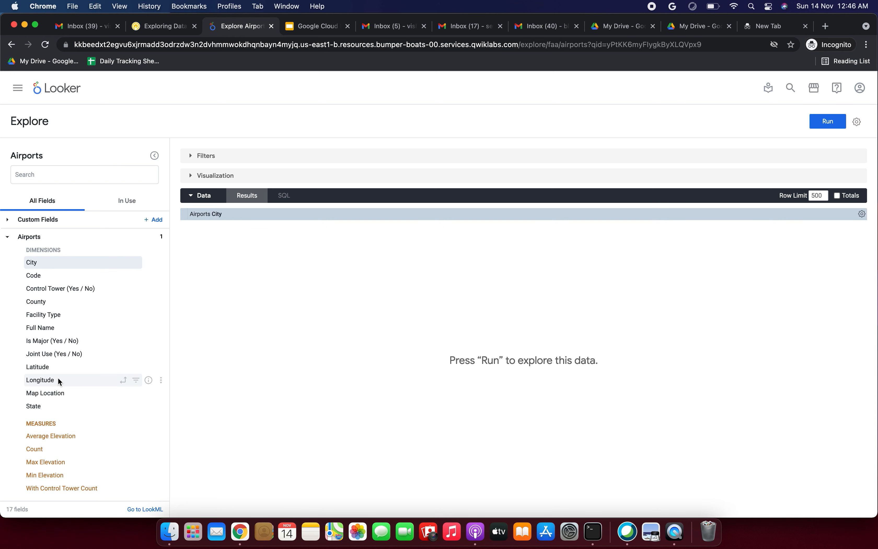
click(51, 407)
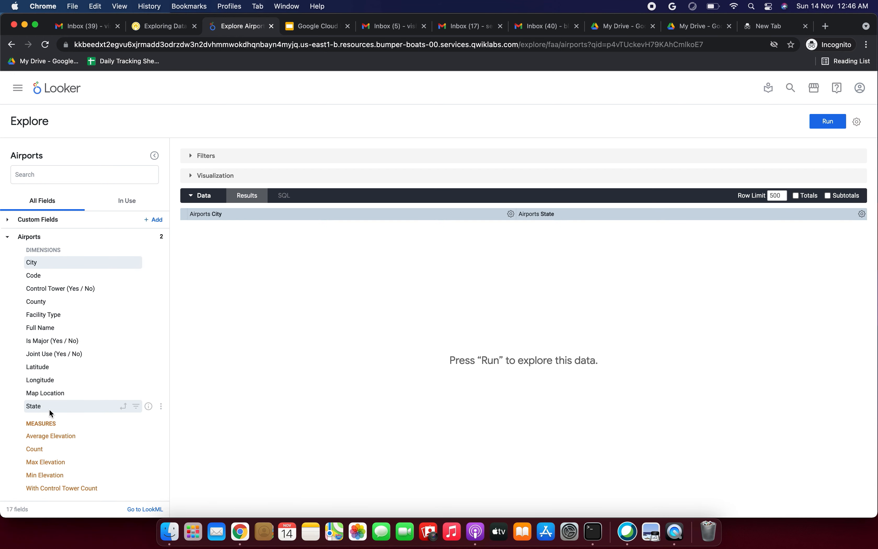
click(52, 449)
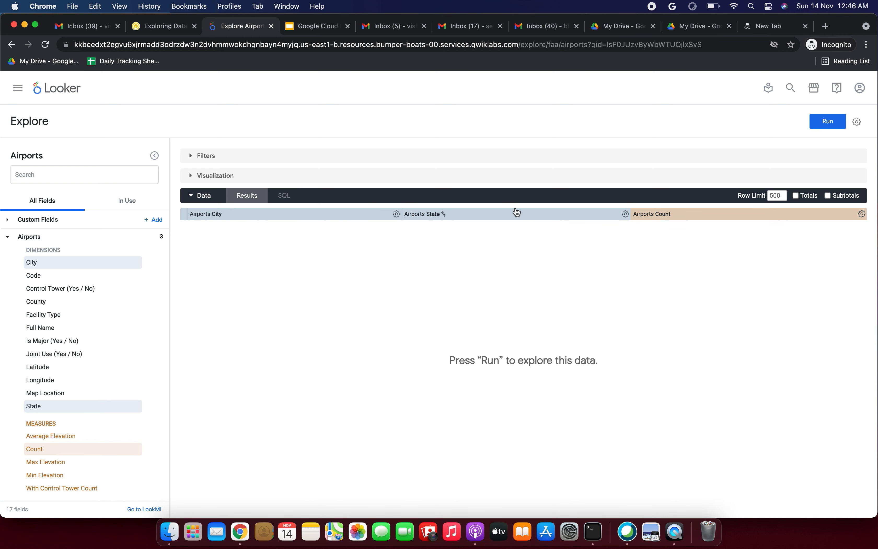
Check the required number of results in the lab and set the Airports query's row limit to 9
click(160, 26)
scroll(274, 184, down, 2)
drag(232, 200, 370, 198)
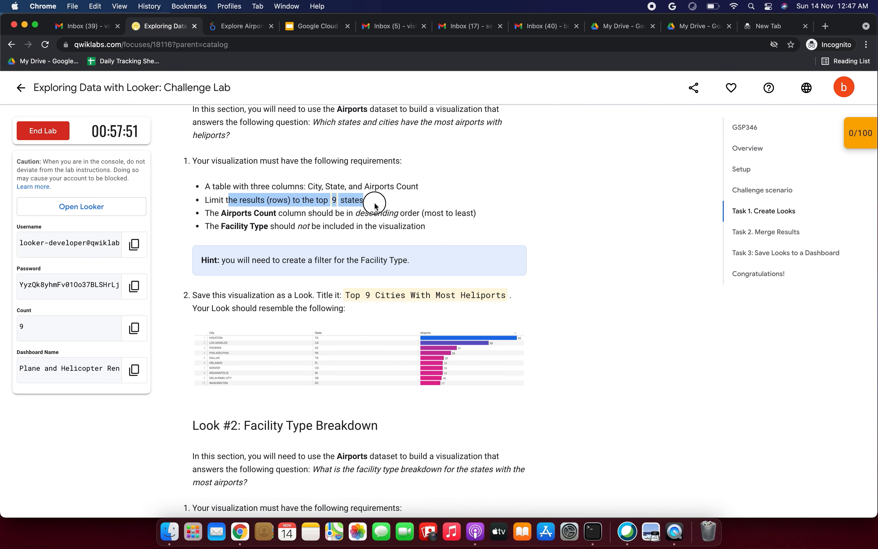
click(233, 26)
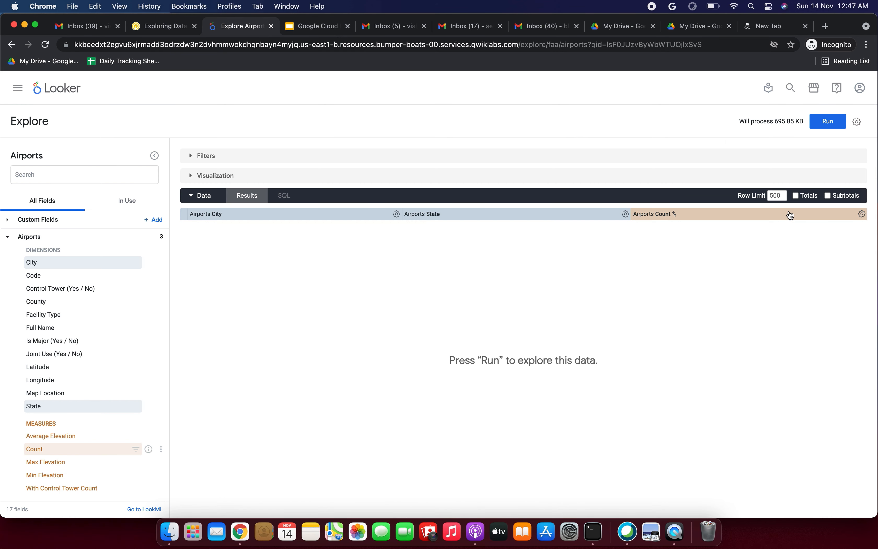
double_click(777, 196)
Check the required sort order in the lab and sort the query by Airports Count in descending order
click(165, 28)
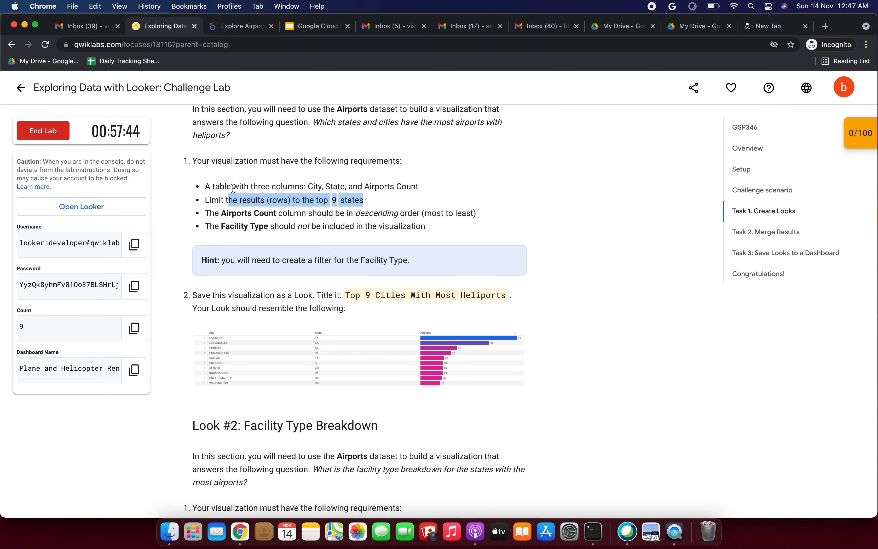
drag(220, 207, 432, 210)
click(241, 26)
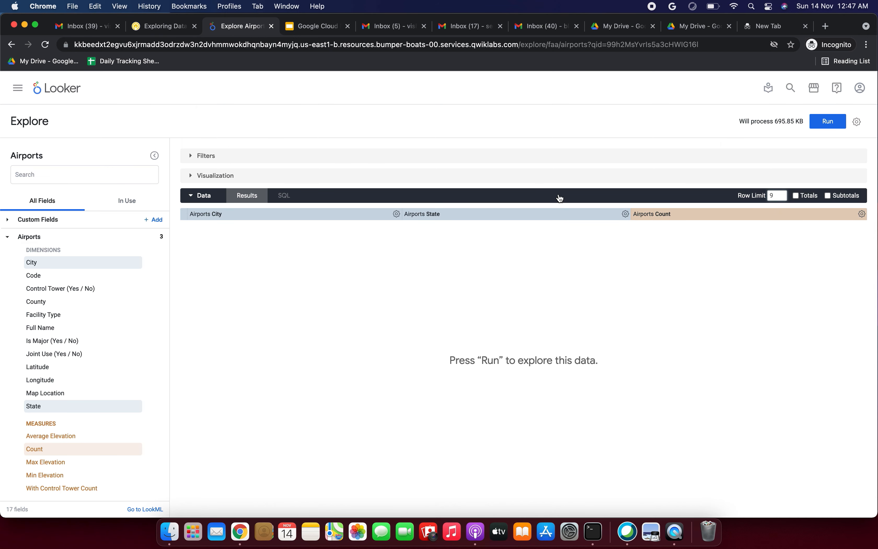
click(675, 215)
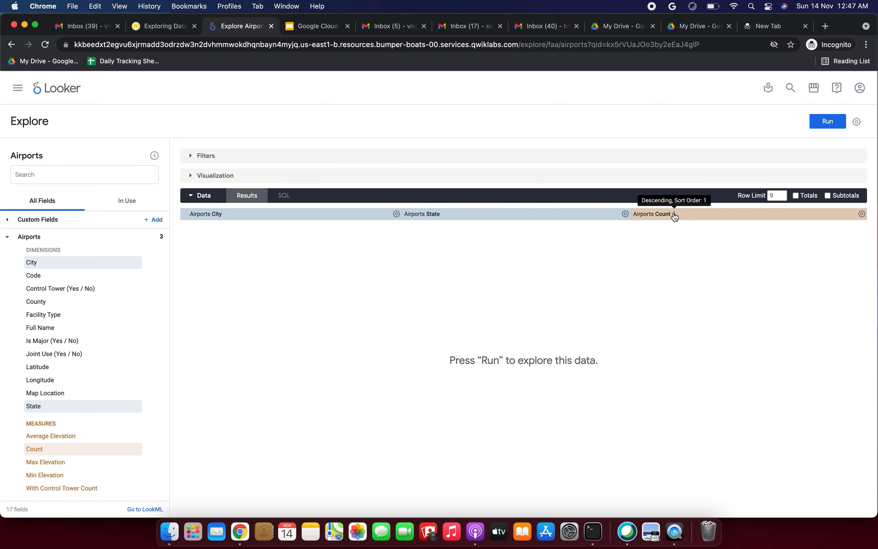
Check the Facility Type requirement and hint in the lab, and add a Facility Type filter to the Airports query
click(161, 29)
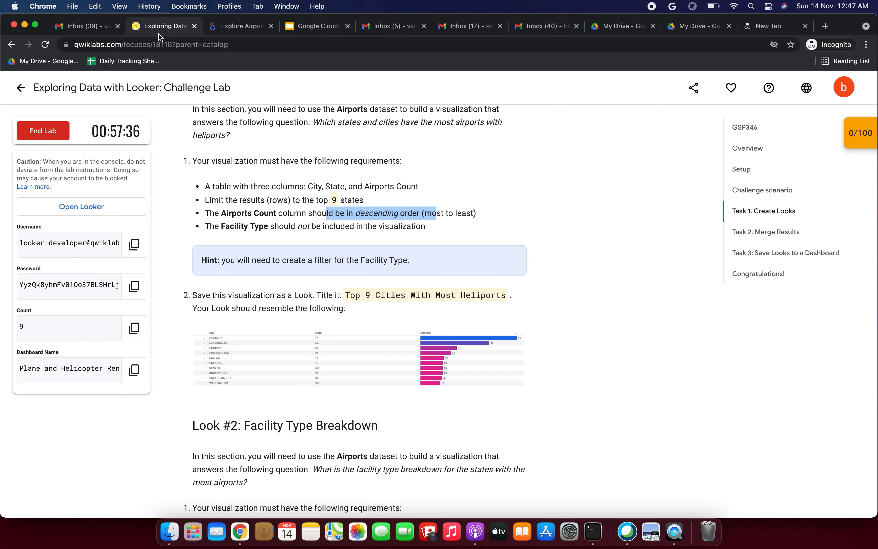
click(222, 226)
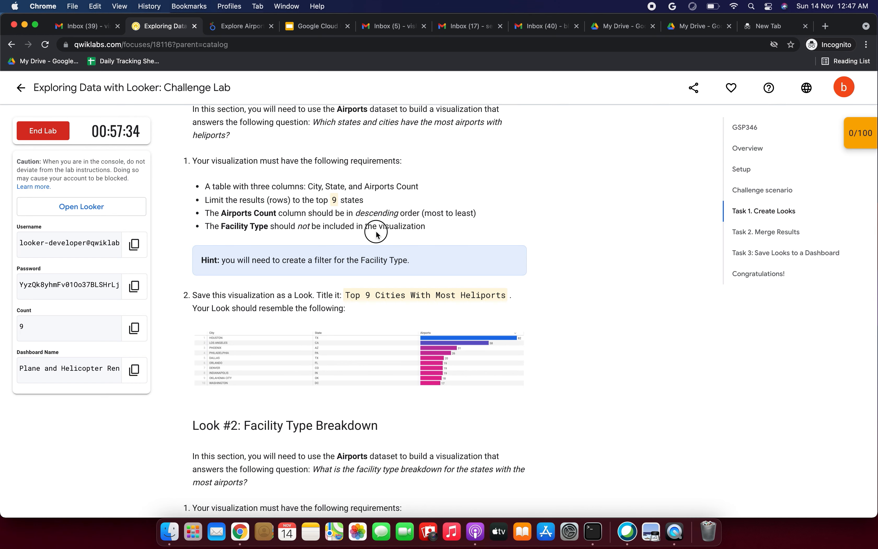
drag(402, 225, 231, 222)
click(234, 261)
scroll(367, 254, down, 2)
click(218, 31)
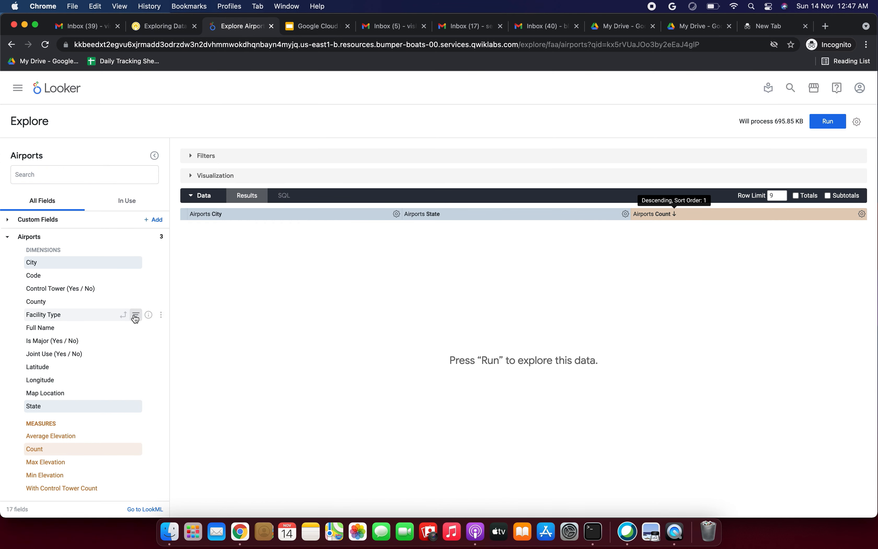
click(135, 314)
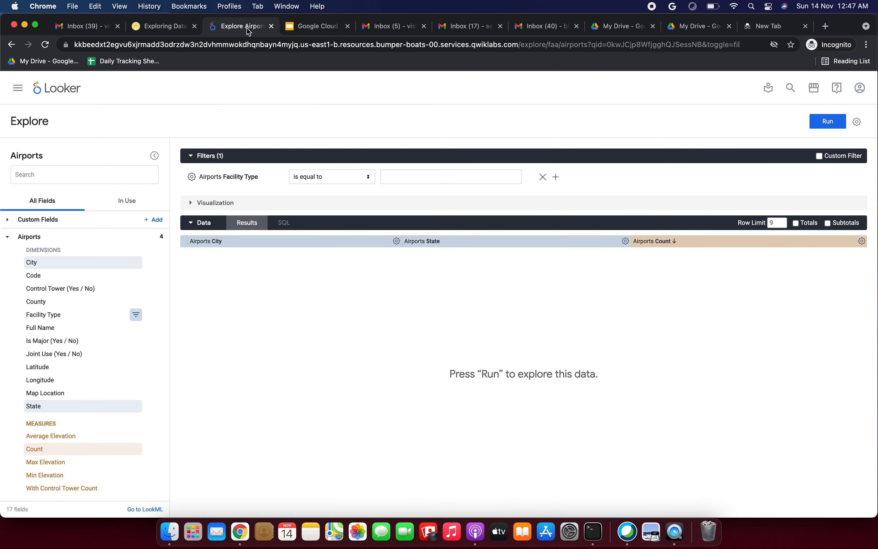
Check the Look #1 question in the lab and set the Facility Type filter to is equal to HELIPORT
click(158, 26)
scroll(320, 245, down, 3)
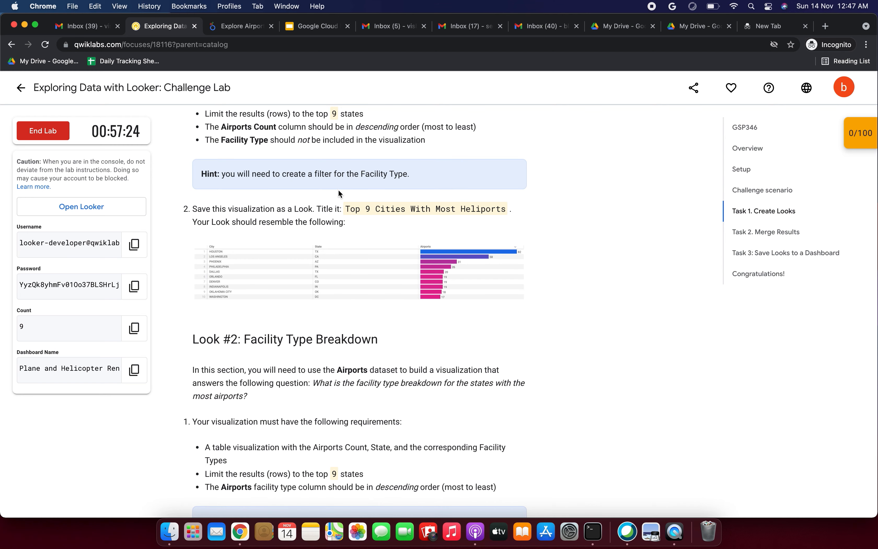
scroll(329, 247, up, 4)
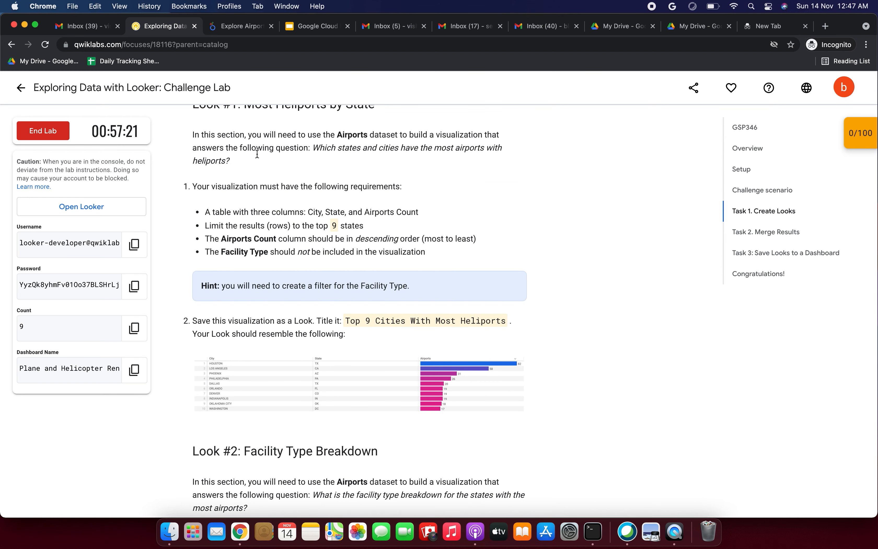
double_click(210, 156)
click(229, 29)
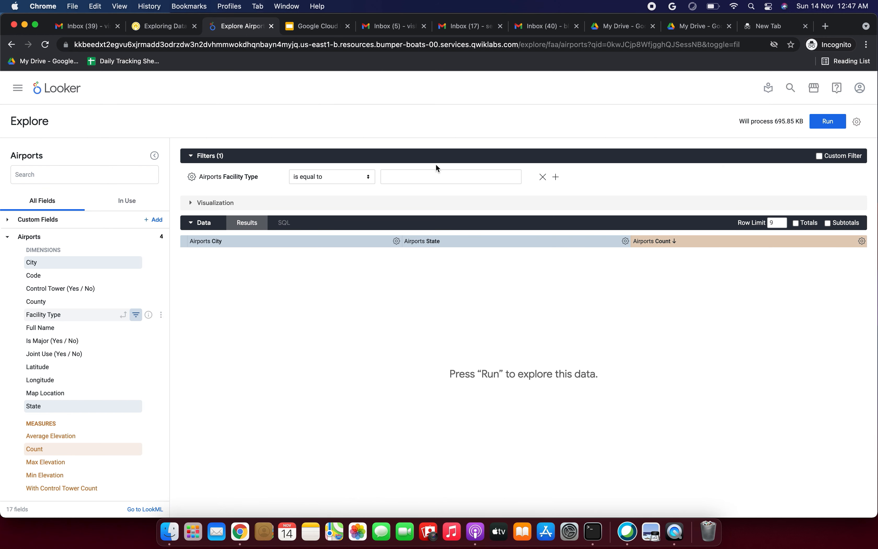
click(419, 181)
text(he)
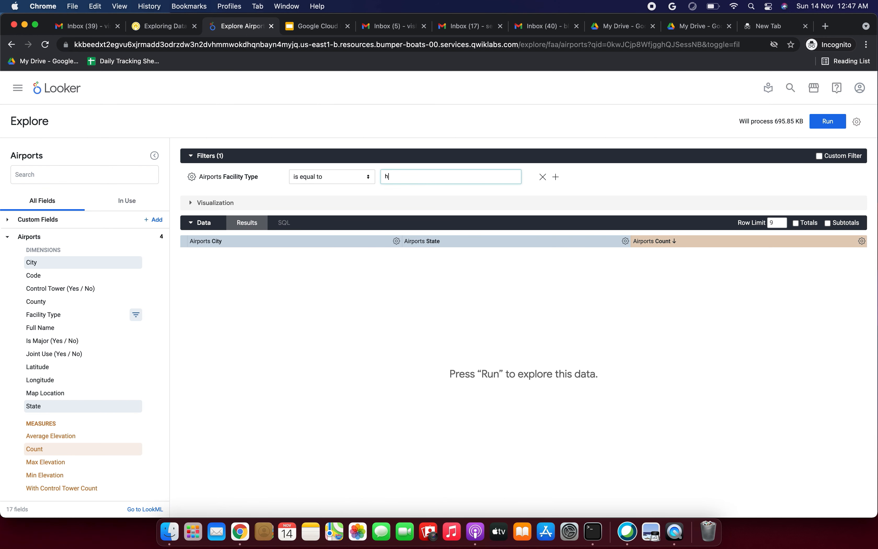
click(406, 176)
click(418, 229)
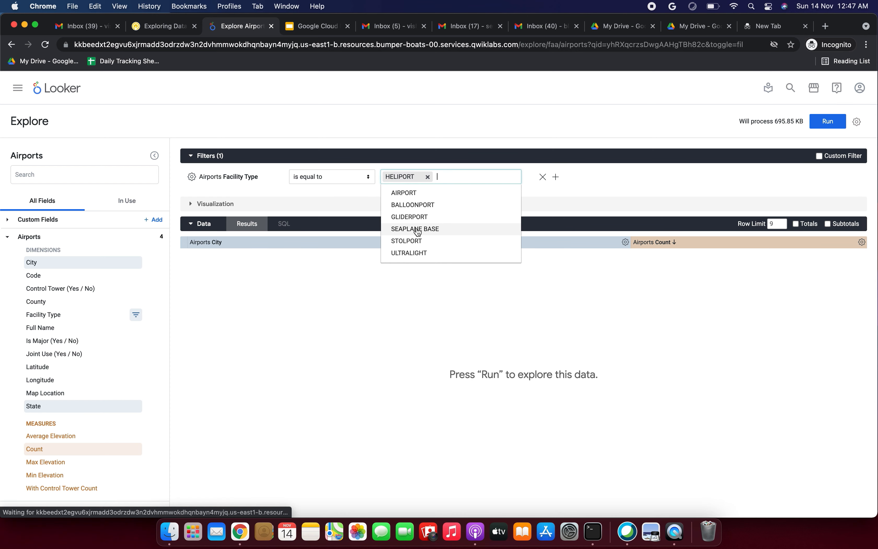
Check the required Look title in the lab and run the filtered Airports query
click(165, 26)
scroll(291, 285, down, 2)
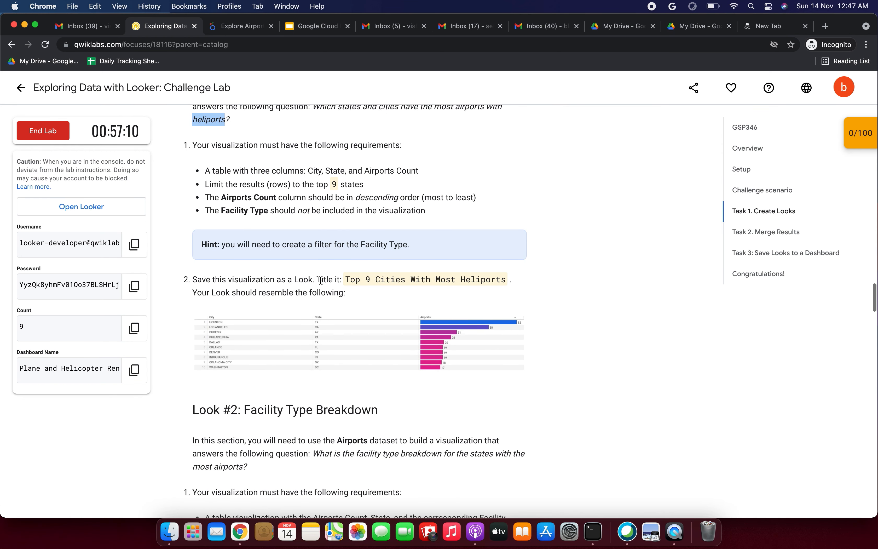
drag(345, 280, 505, 277)
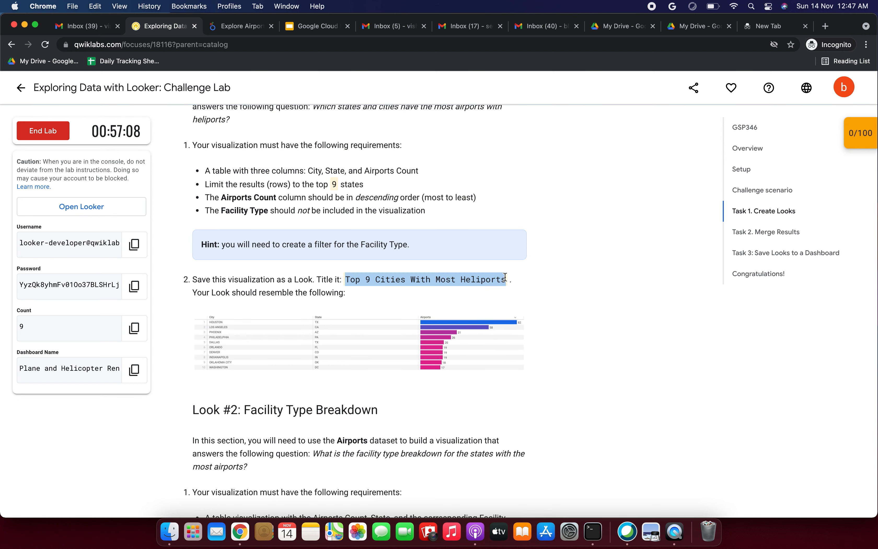
click(234, 26)
click(341, 329)
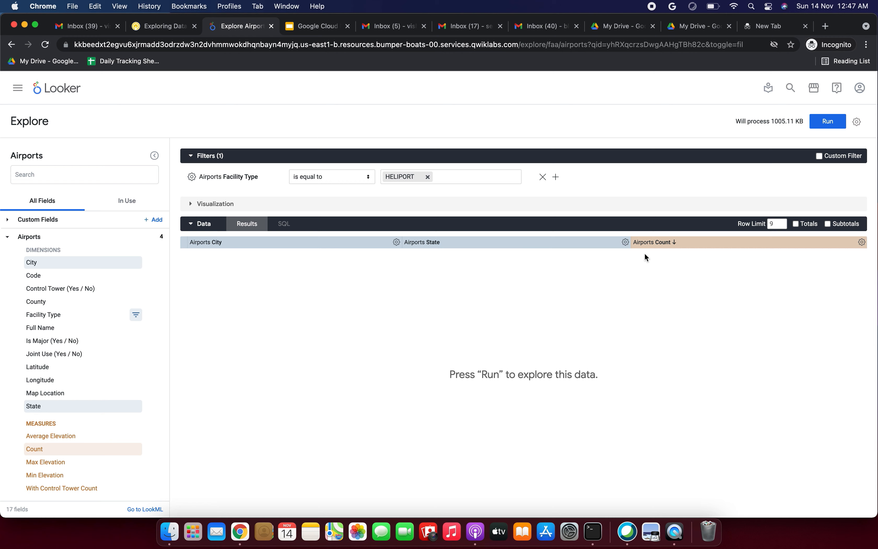
click(825, 123)
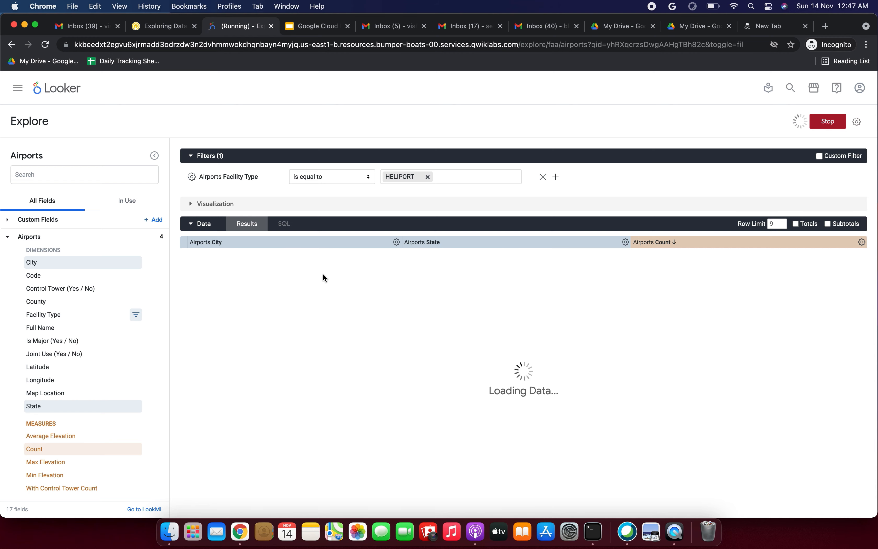
Copy the title "Top 9 Cities With Most Heliports" from the lab instructions and return to the Airports Explore
click(176, 32)
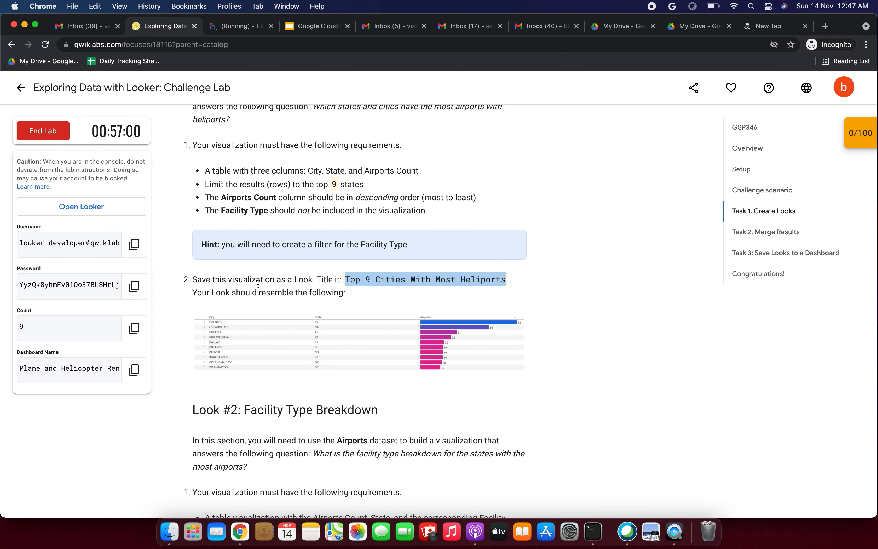
click(357, 290)
drag(507, 283, 346, 276)
click(239, 29)
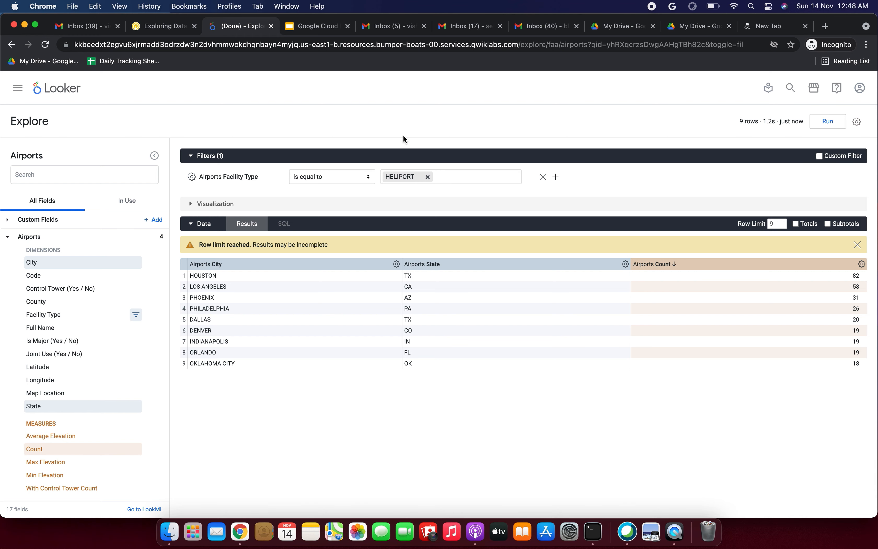
Check the sample Look in the lab and display the Airports results as a table visualization
click(193, 205)
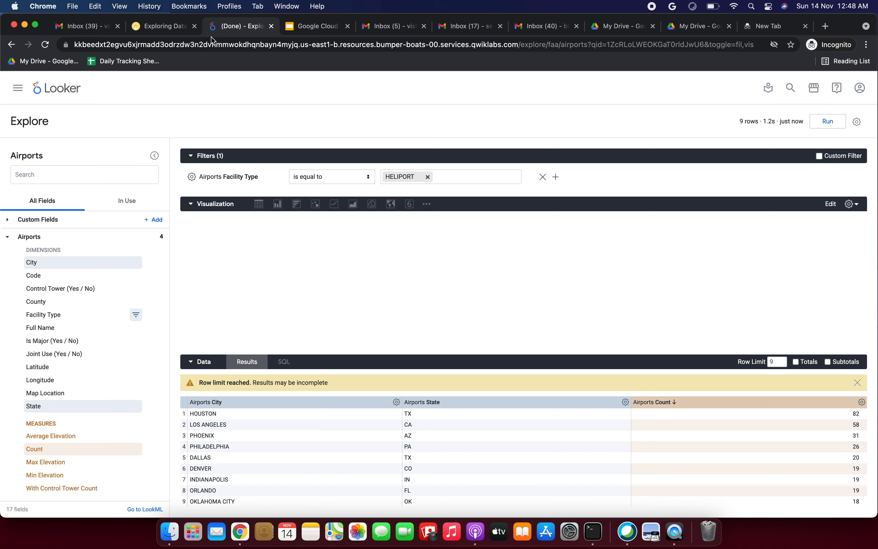
click(165, 29)
scroll(285, 274, down, 2)
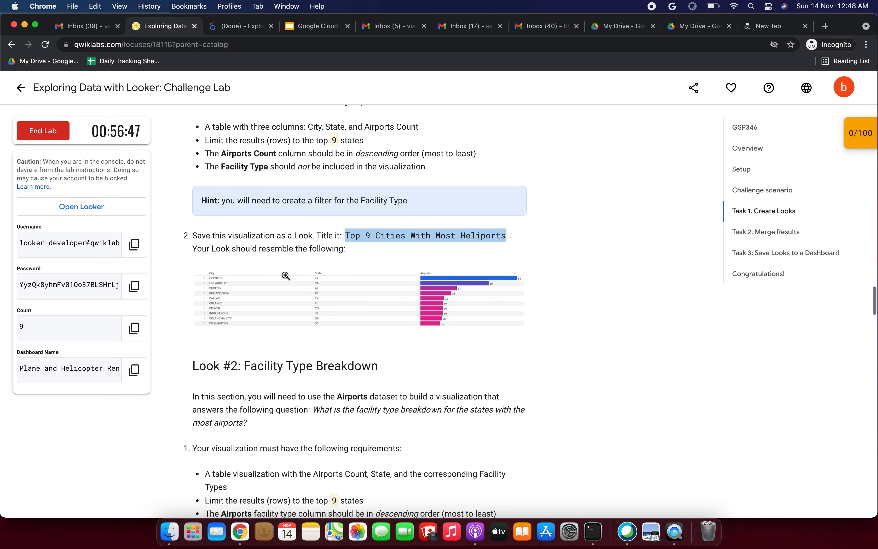
click(241, 26)
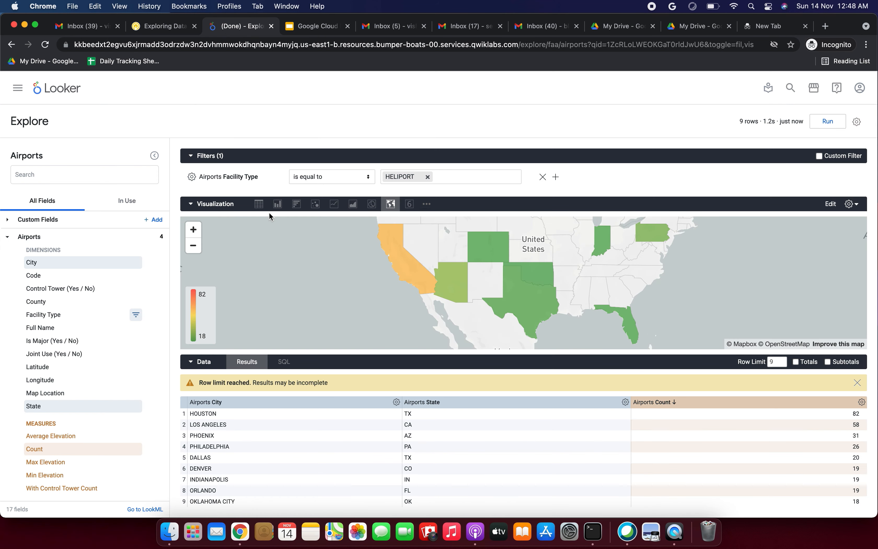
click(259, 204)
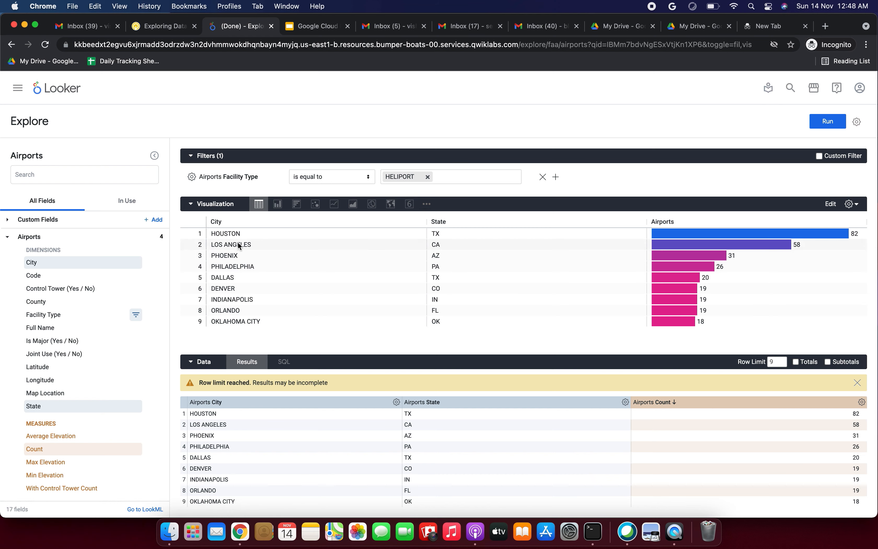
Compare the table visualization with the lab's enlarged sample Look and the required row limit
click(166, 26)
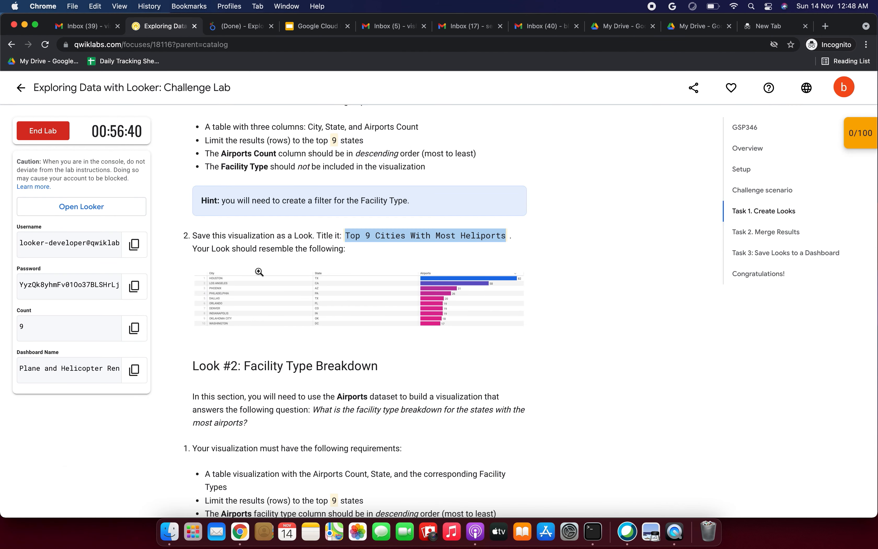
click(259, 272)
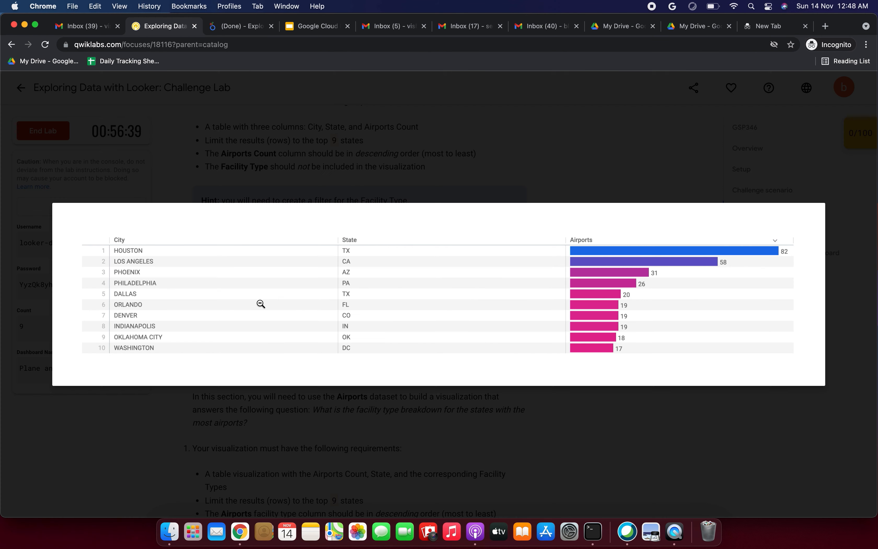
click(153, 412)
scroll(264, 252, up, 3)
drag(338, 223, 362, 223)
scroll(363, 224, down, 5)
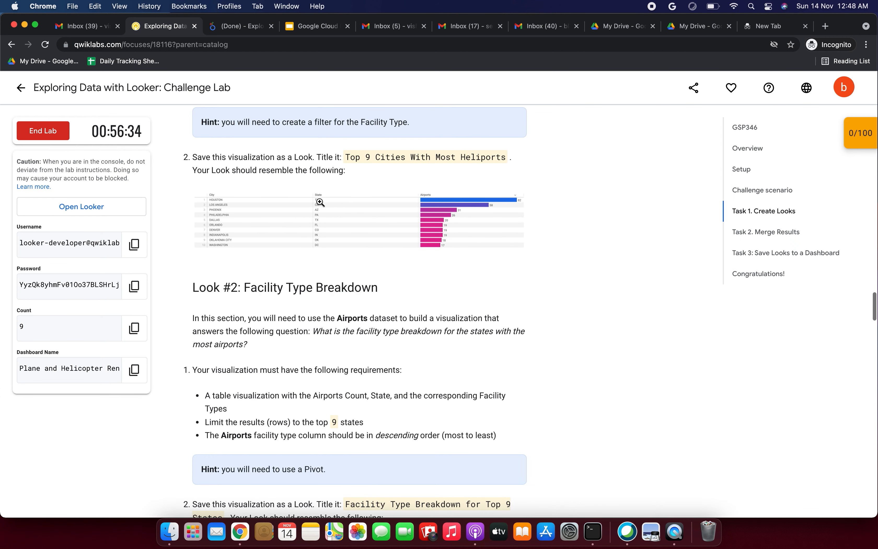
click(242, 33)
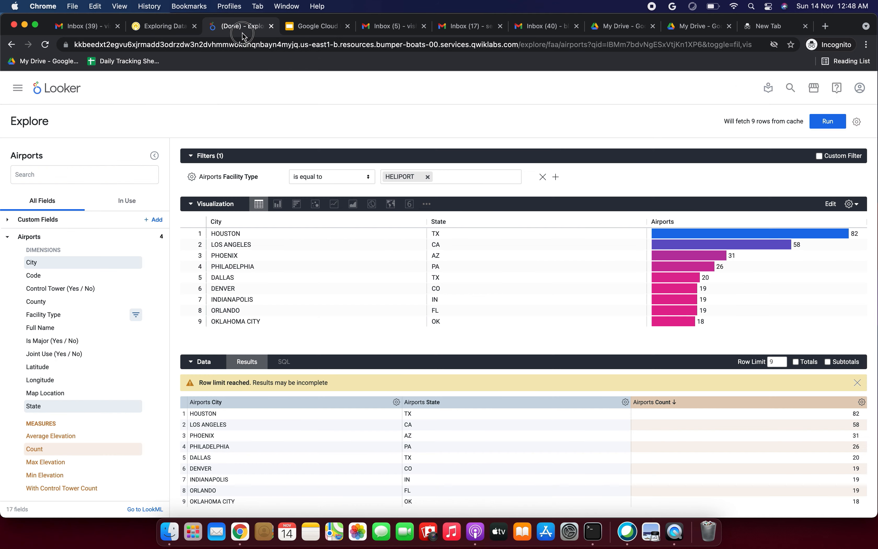
Confirm the save requirement in the lab and save the visualization as a Look titled "Top 9 Cities With Most Heliports"
click(857, 121)
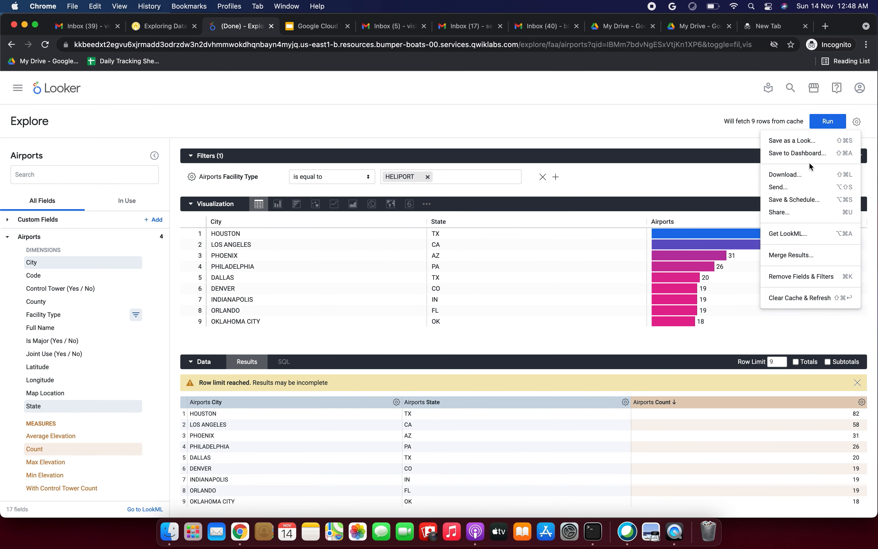
click(158, 31)
scroll(286, 308, up, 3)
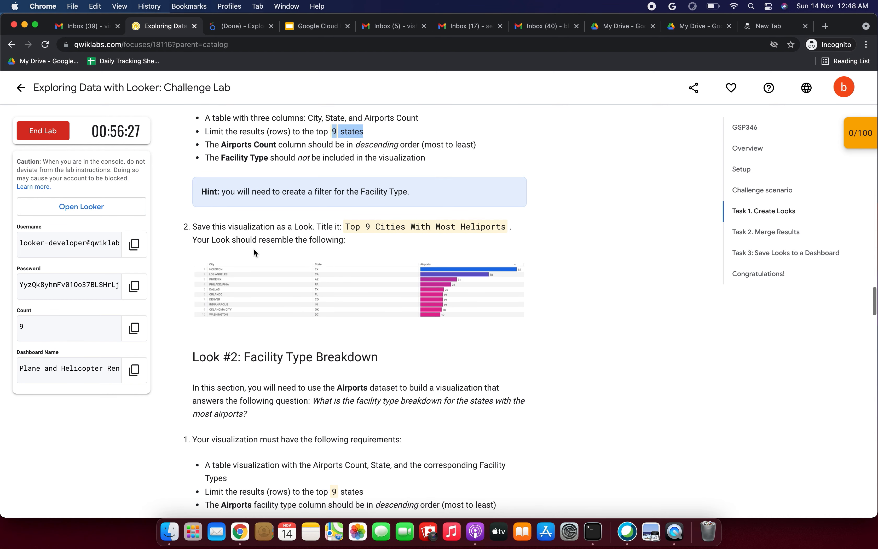
drag(202, 227, 314, 227)
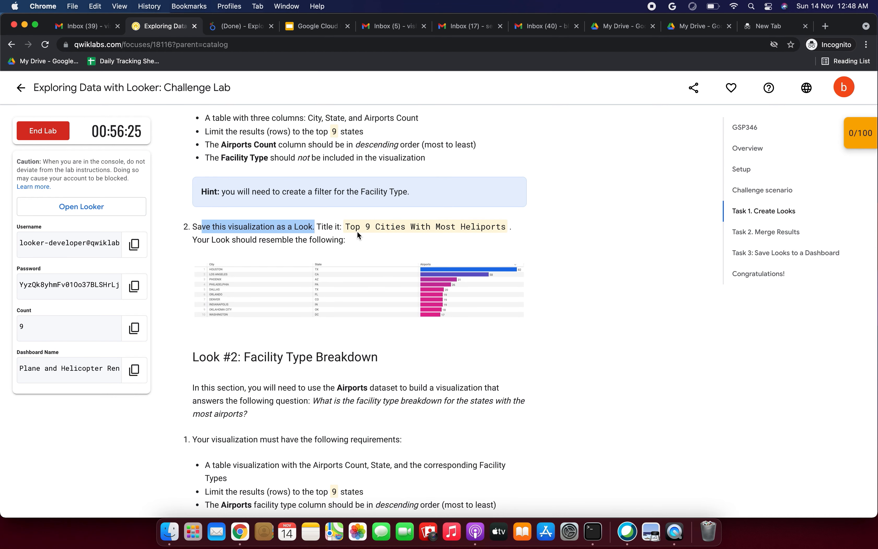
click(247, 26)
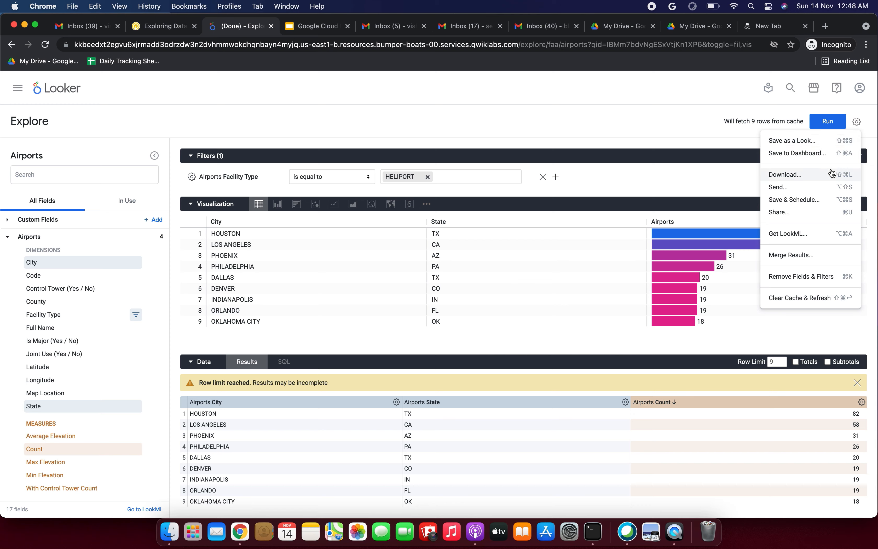
click(794, 138)
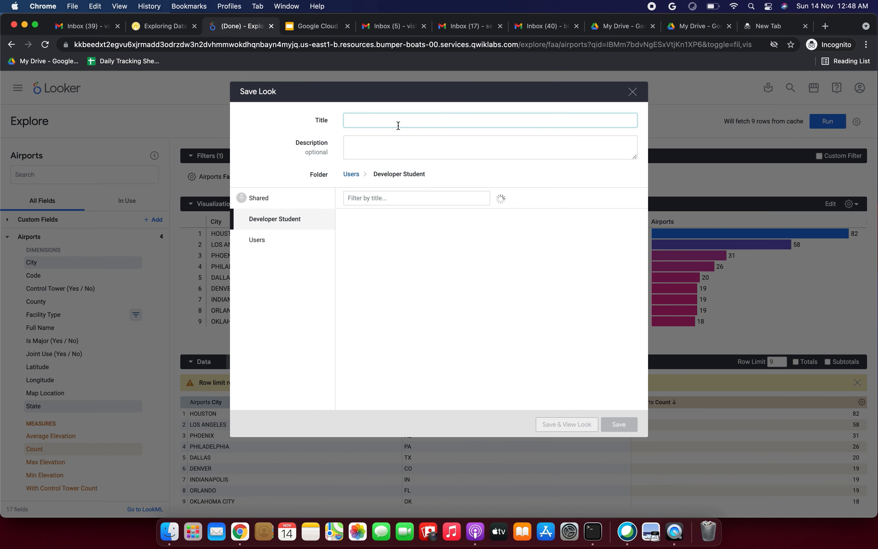
text(Top 9 Cities With Most Heliports)
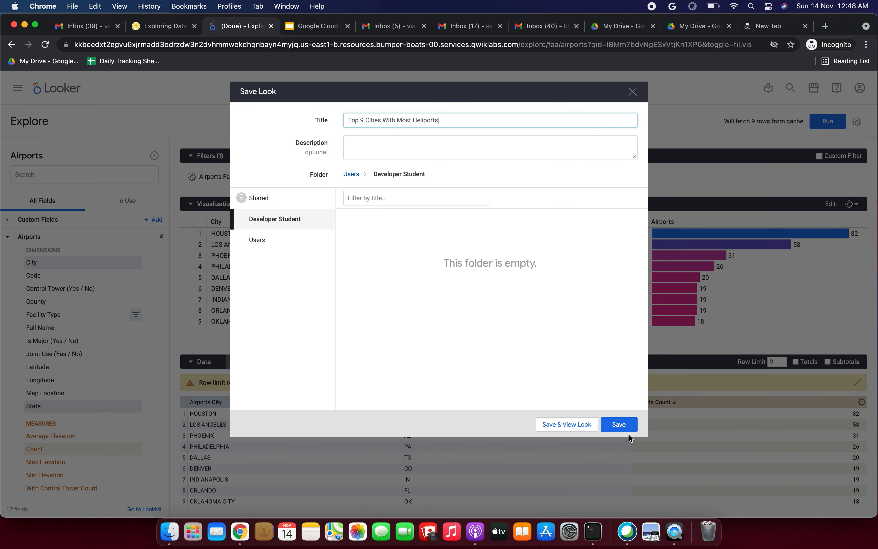
click(619, 425)
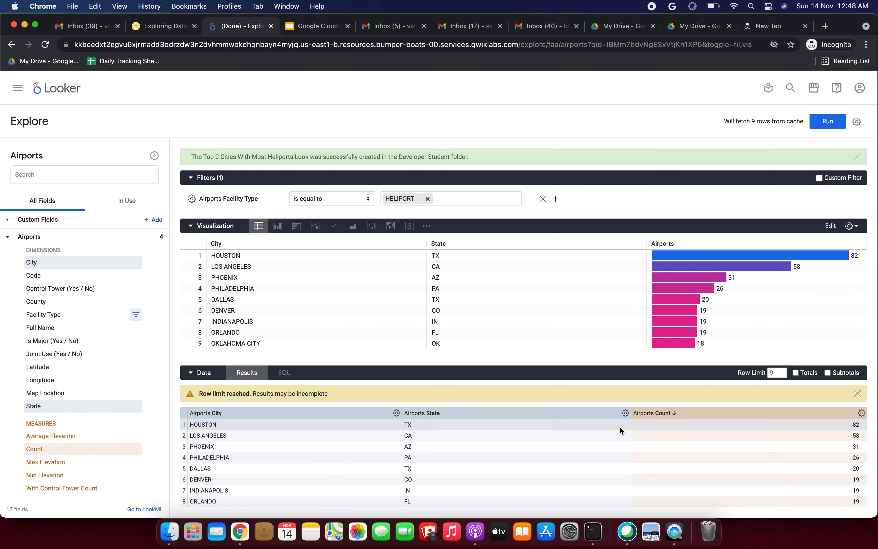
Read the lab's Look #2: Facility Type Breakdown section for its question, required columns, row limit and sort order
click(143, 27)
scroll(213, 281, down, 3)
drag(197, 266, 371, 266)
scroll(371, 267, down, 3)
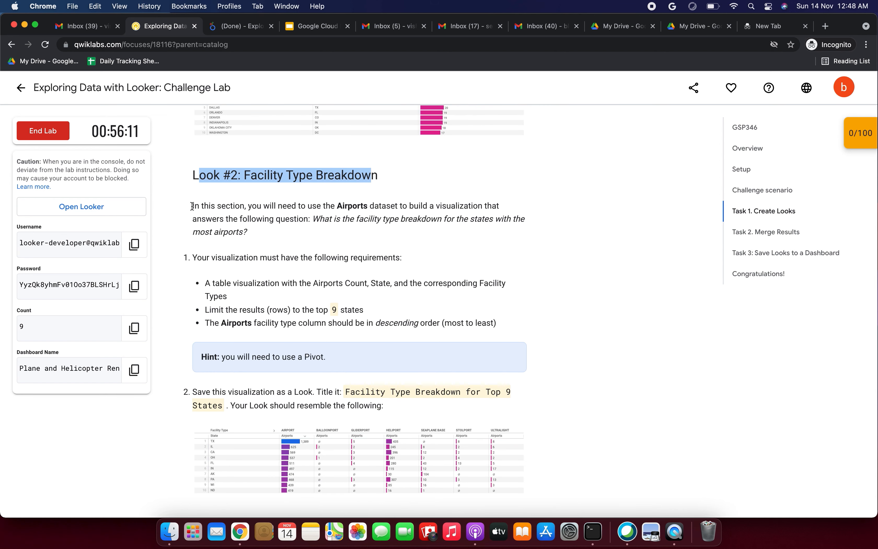
drag(192, 206, 255, 230)
click(294, 242)
scroll(294, 242, down, 1)
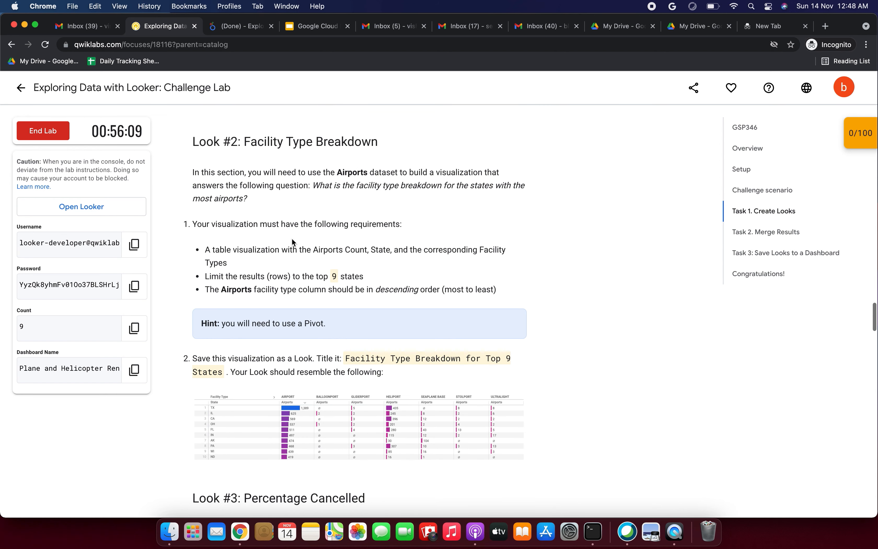
scroll(393, 228, down, 1)
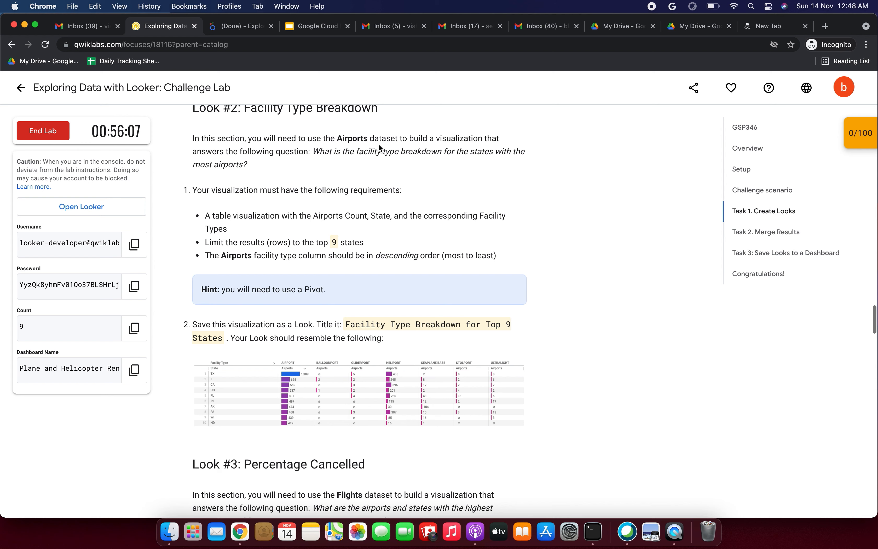
drag(319, 154, 219, 187)
click(381, 180)
drag(219, 212, 294, 228)
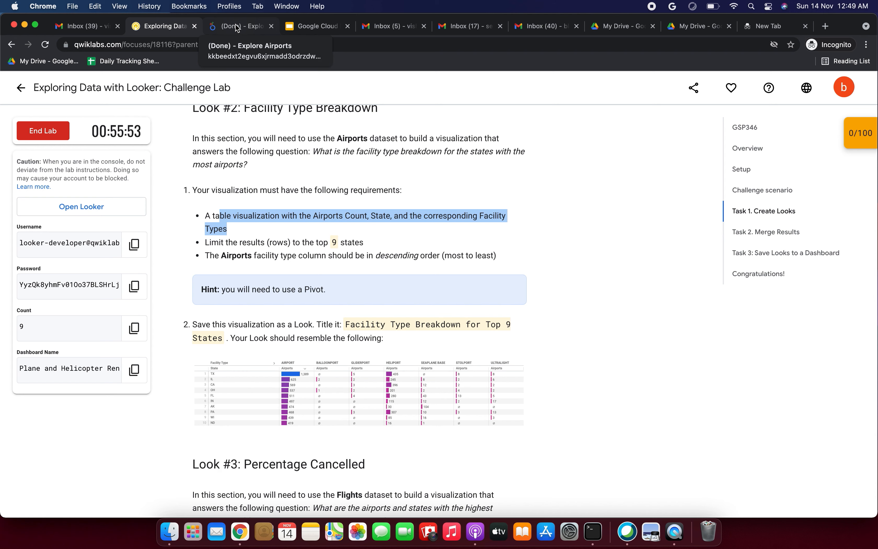
drag(340, 242, 450, 253)
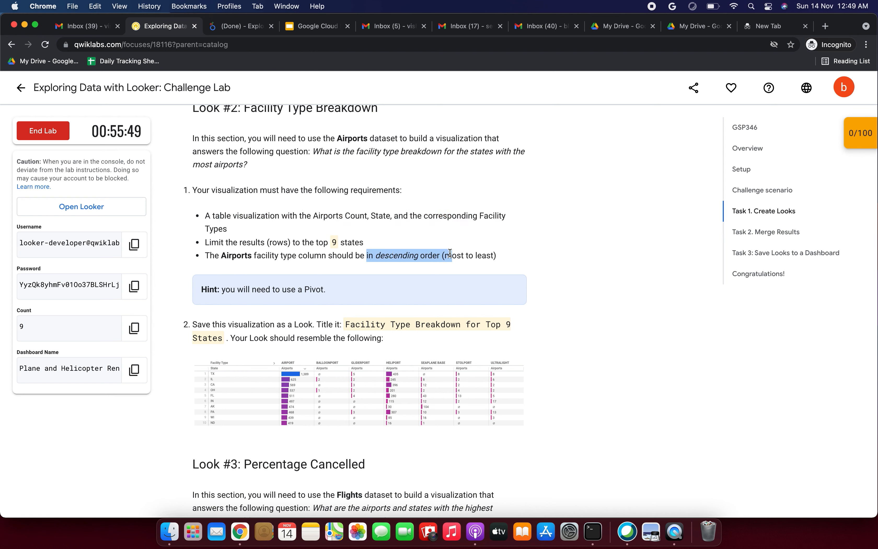
Check which dataset Look #2 requires in the lab and open a new, empty Airports Explore
drag(211, 216, 303, 217)
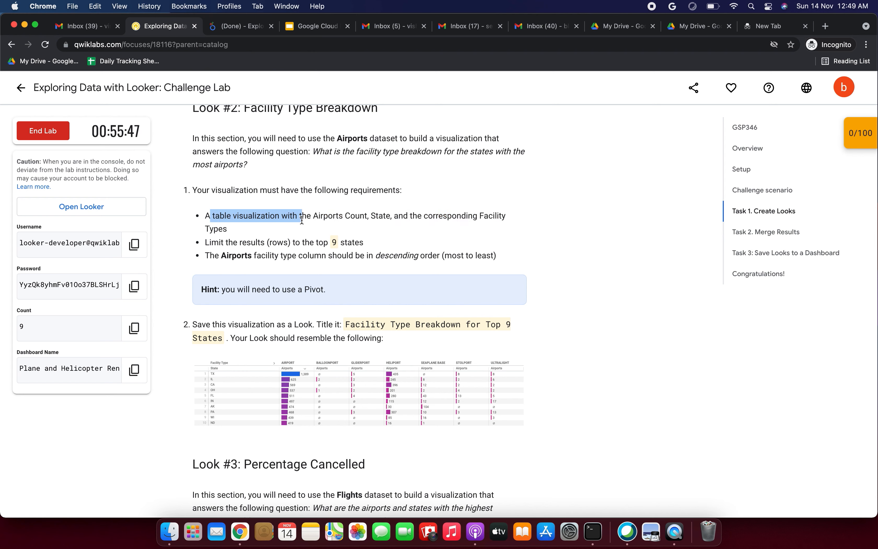
drag(344, 138, 375, 138)
click(230, 26)
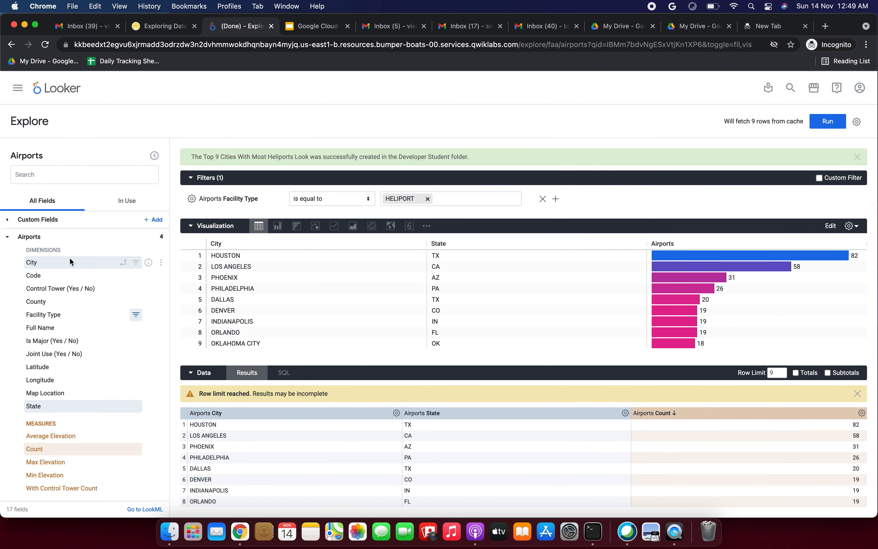
click(62, 91)
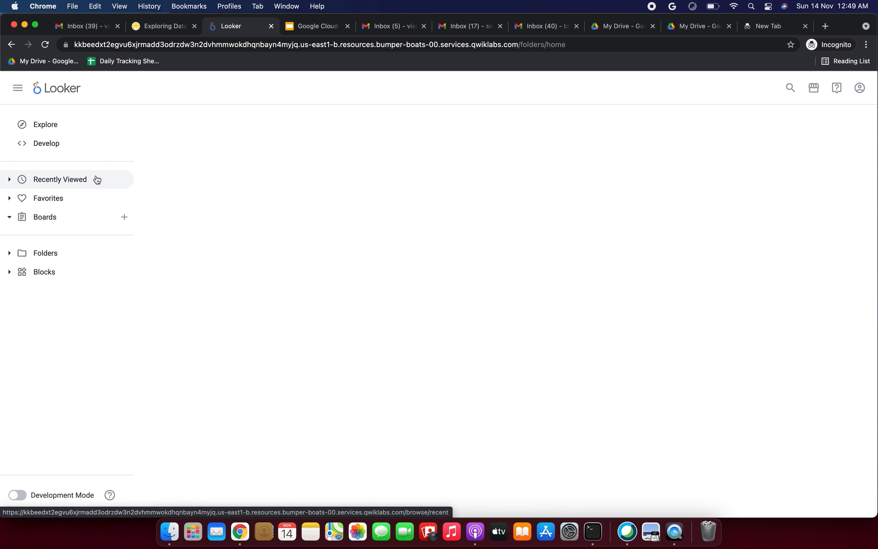
click(54, 123)
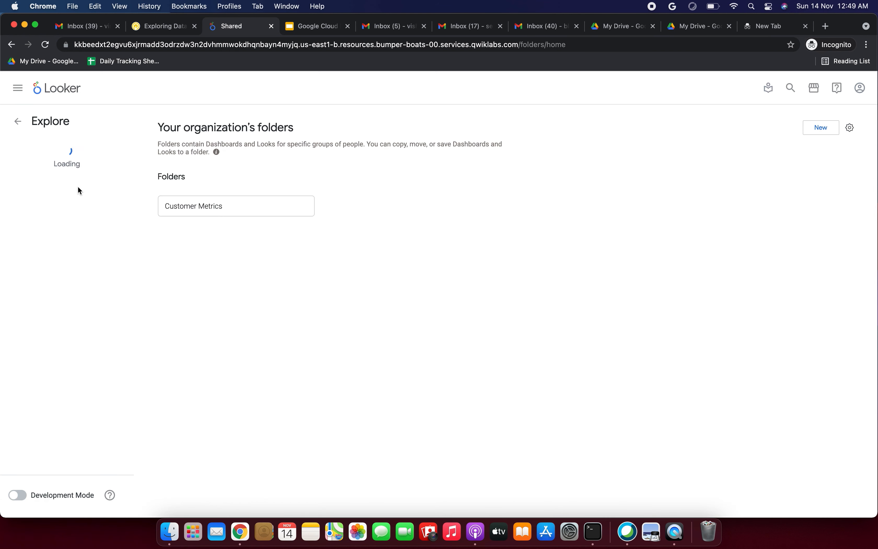
click(9, 205)
click(21, 231)
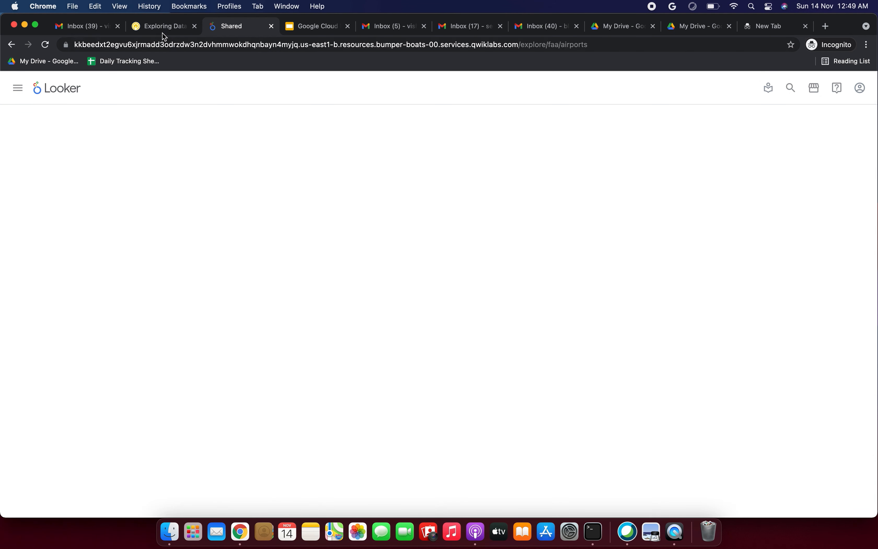
Check the required columns in the lab and add the Airports Count measure and State dimension to the query
click(163, 33)
drag(219, 215, 376, 215)
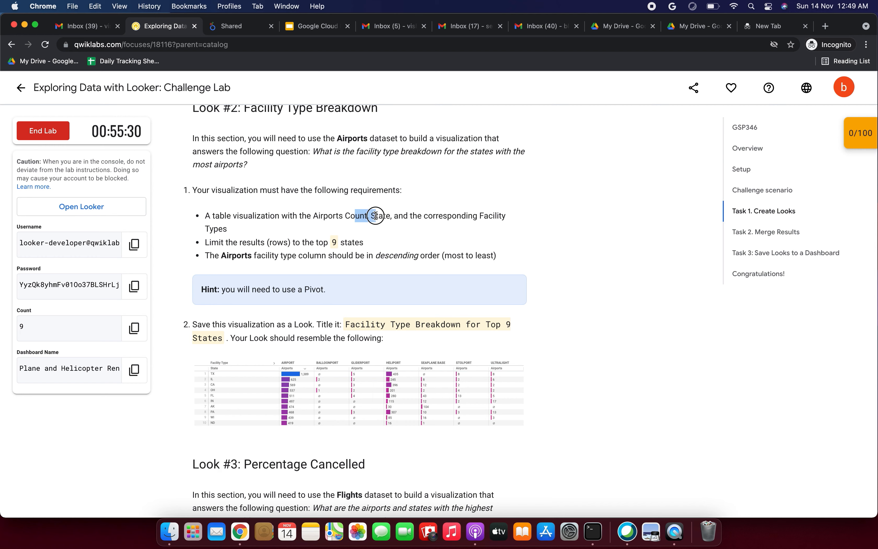
click(238, 29)
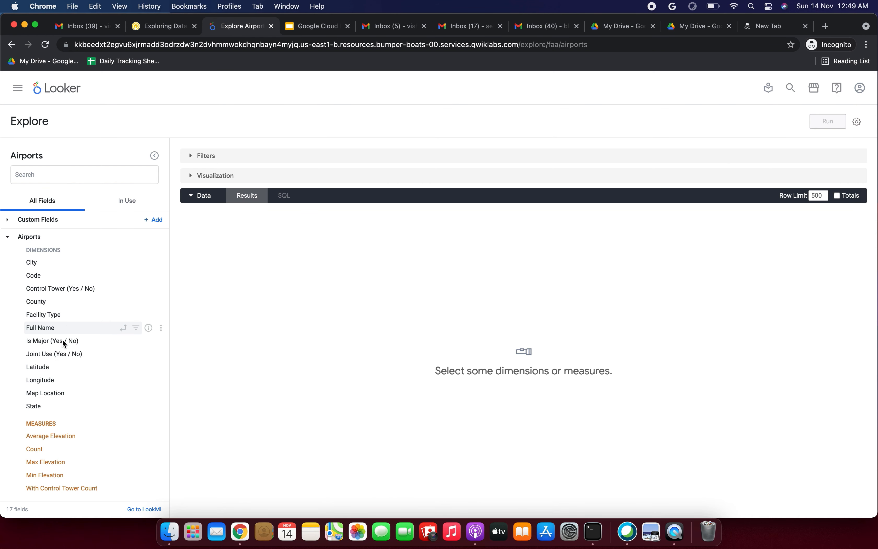
click(55, 454)
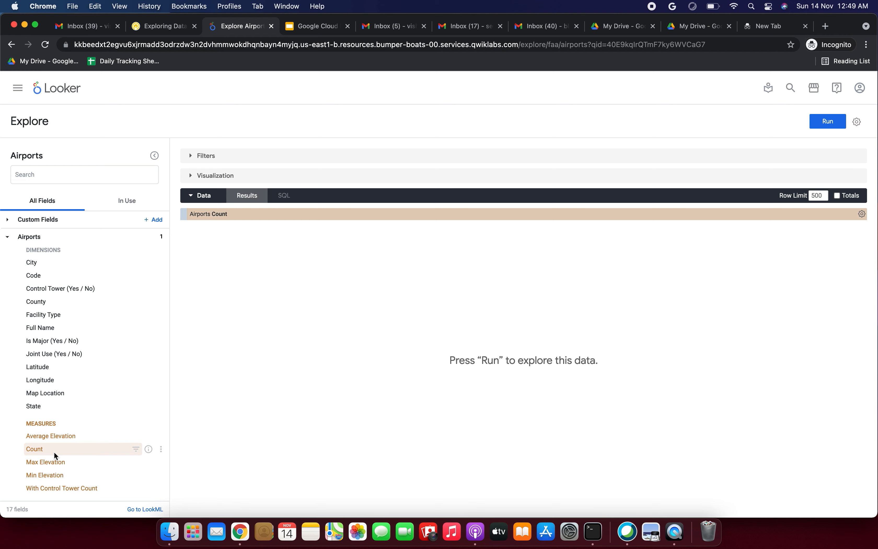
click(51, 407)
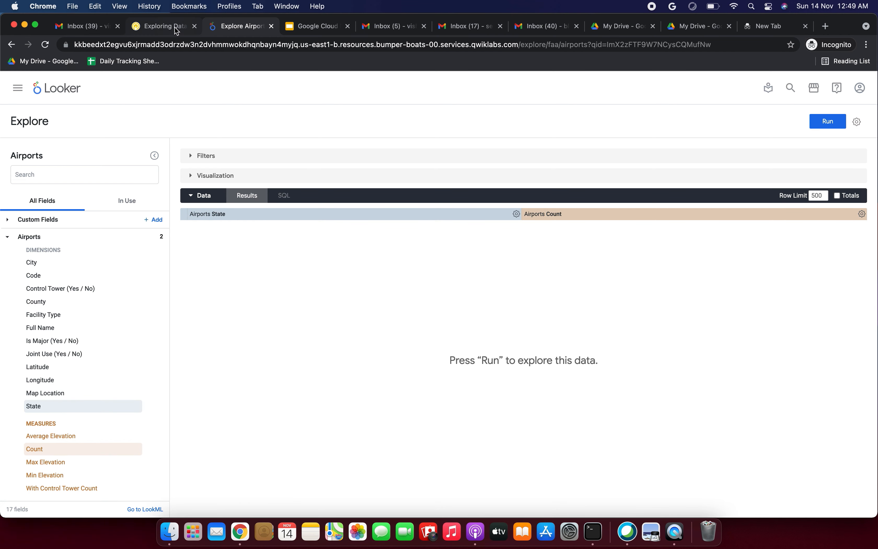
Confirm the remaining required column in the lab and add the Facility Type dimension to the Airports query
click(177, 31)
click(337, 222)
drag(331, 213, 409, 213)
click(425, 212)
double_click(425, 212)
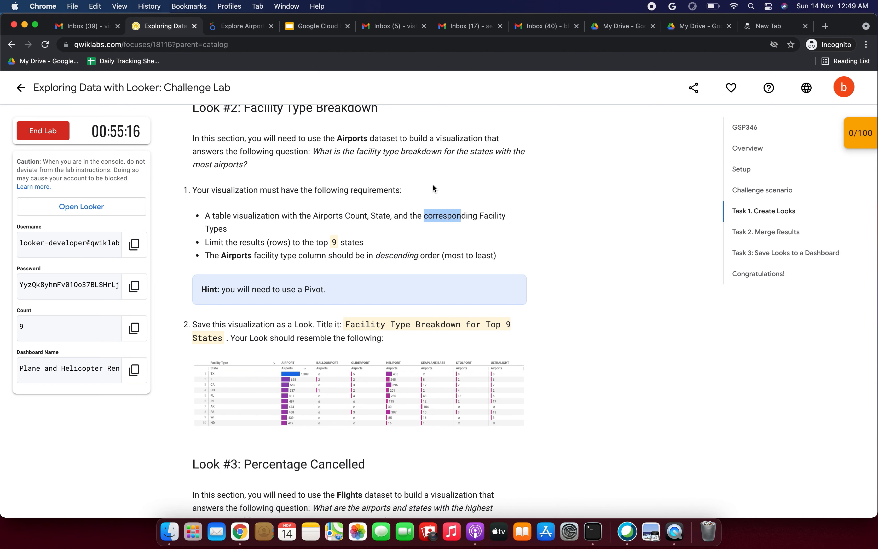
click(230, 30)
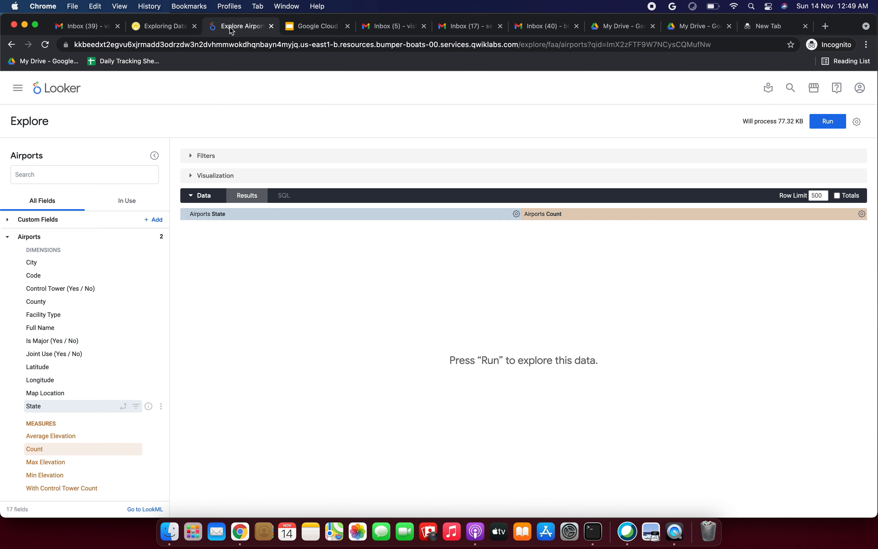
click(77, 313)
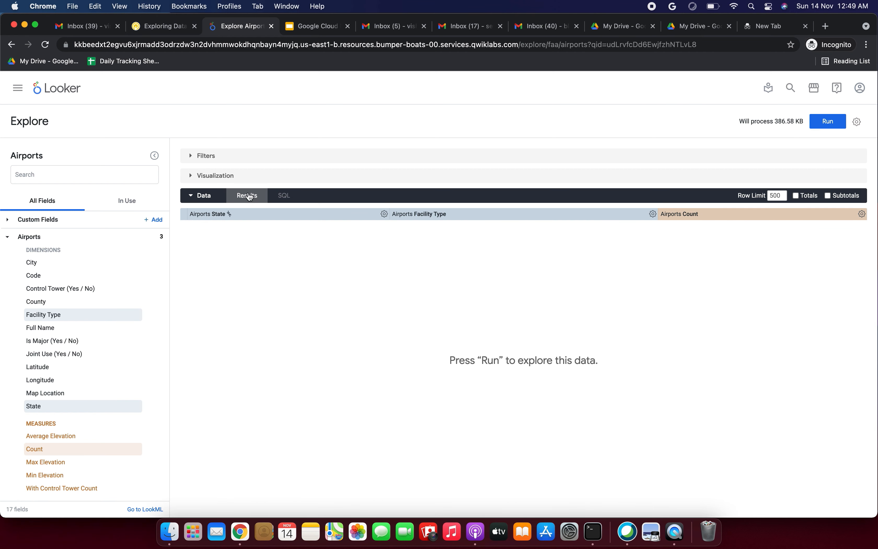
Check the lab's row requirement and set the query's row limit to 9
click(173, 33)
scroll(301, 243, down, 1)
drag(239, 223, 381, 224)
click(244, 29)
double_click(775, 195)
Check the lab's sort requirement and sort the Facility Type column in descending order
click(154, 28)
click(240, 238)
drag(349, 236, 451, 236)
click(239, 28)
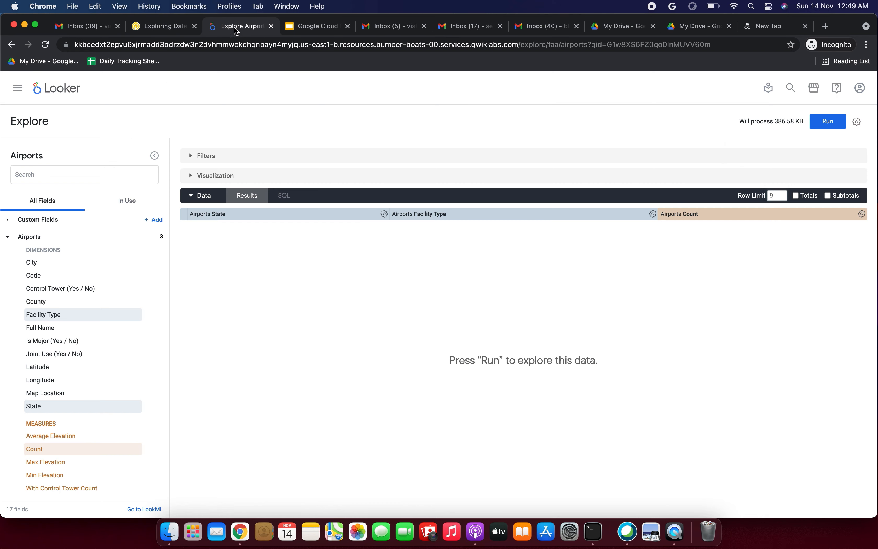
click(448, 215)
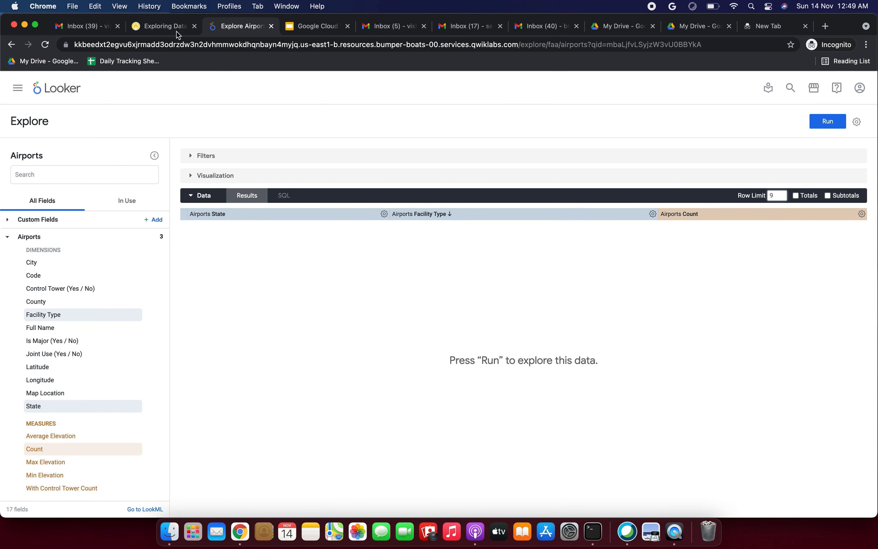
Read the lab's hint and pivot the Airports data by Facility Type
click(163, 27)
scroll(244, 240, down, 2)
drag(236, 234, 326, 234)
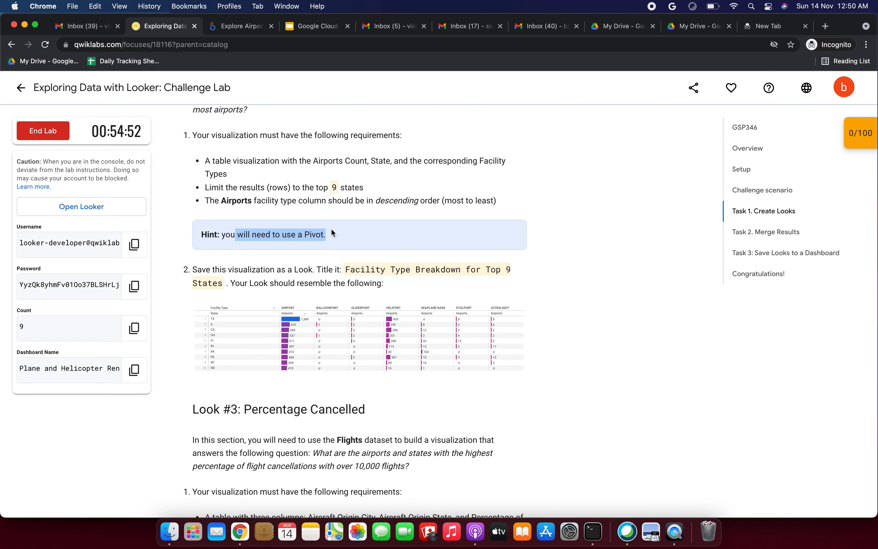
click(238, 29)
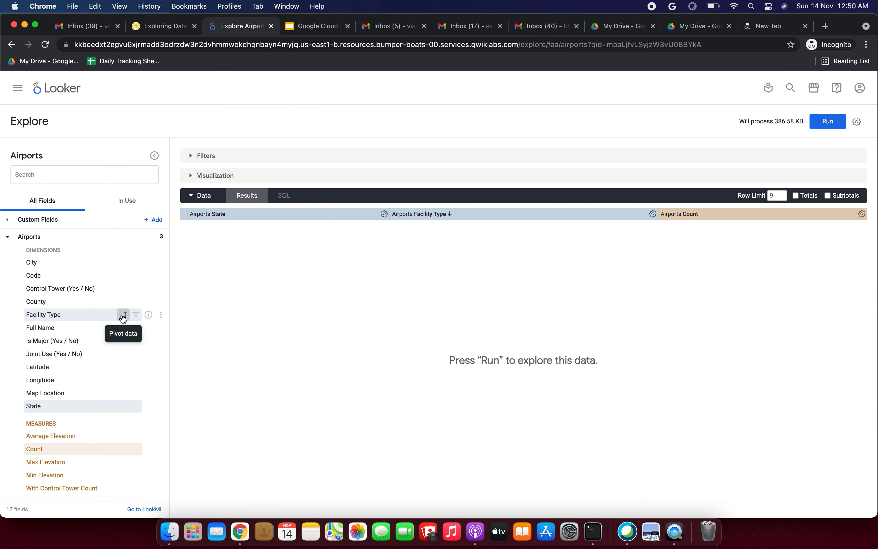
click(123, 314)
Review the pivot hint and the required Look title in the lab's Look #2 instructions
click(163, 26)
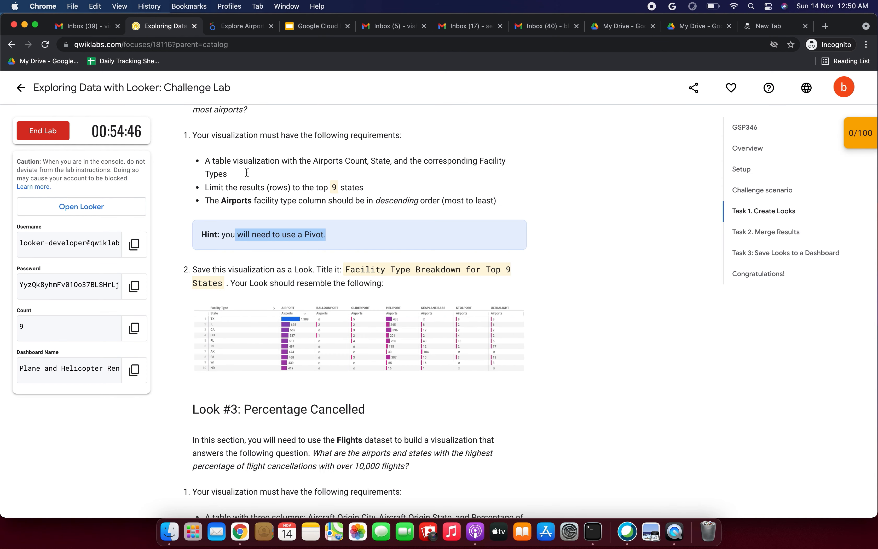
drag(238, 234, 288, 235)
scroll(287, 234, down, 3)
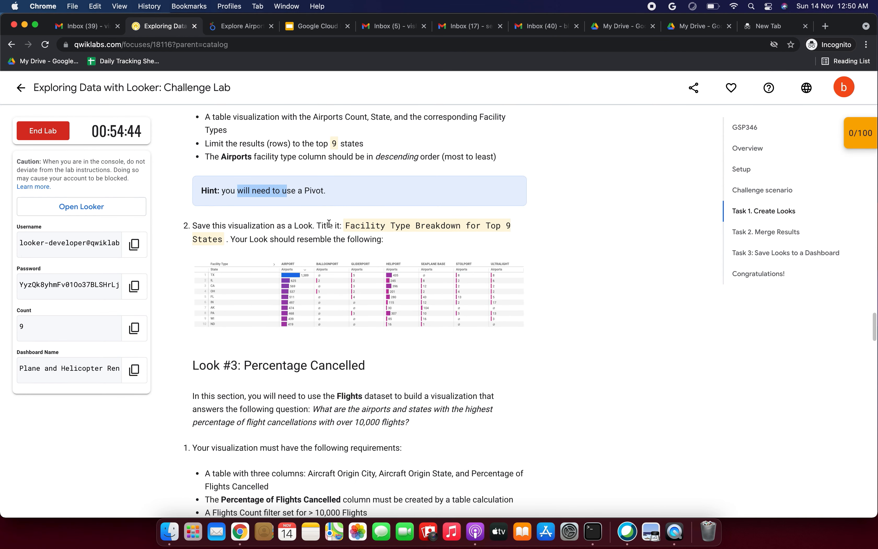
click(347, 227)
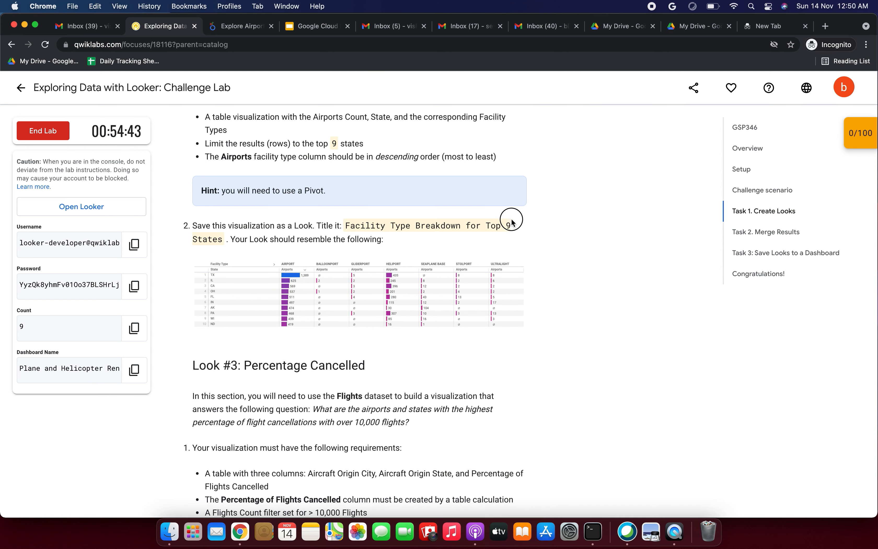
drag(510, 224, 346, 223)
click(428, 227)
scroll(428, 227, up, 3)
key(super+c)
Run the pivoted Airports query, recheck the Look #2 requirements and display the results as a table visualization
click(250, 28)
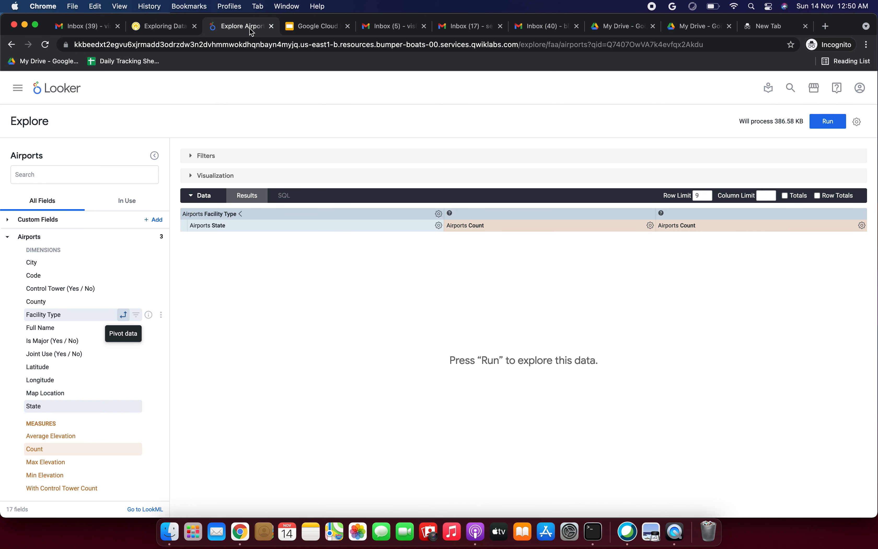
click(834, 123)
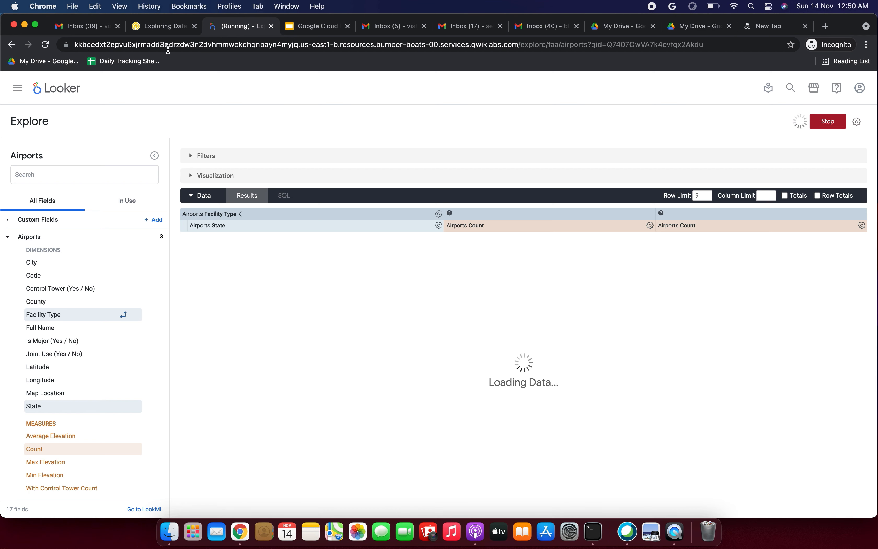
click(157, 27)
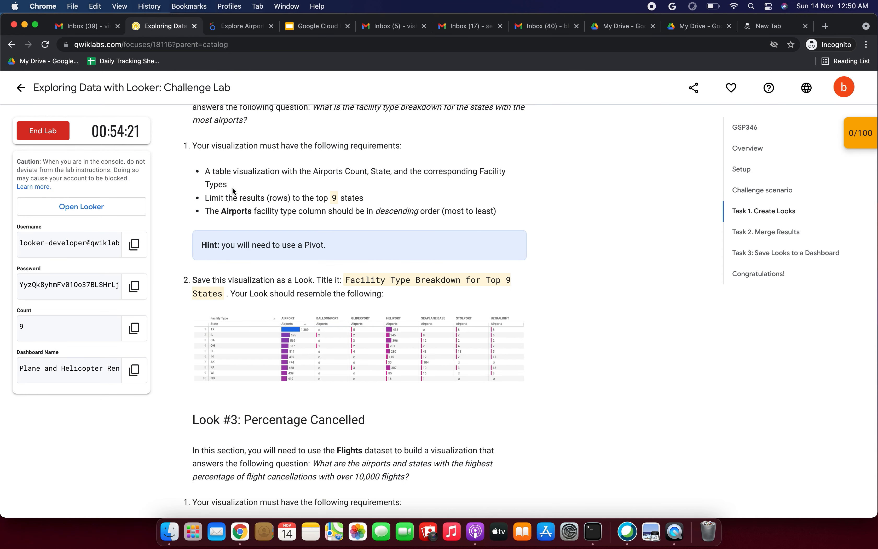
scroll(233, 190, up, 1)
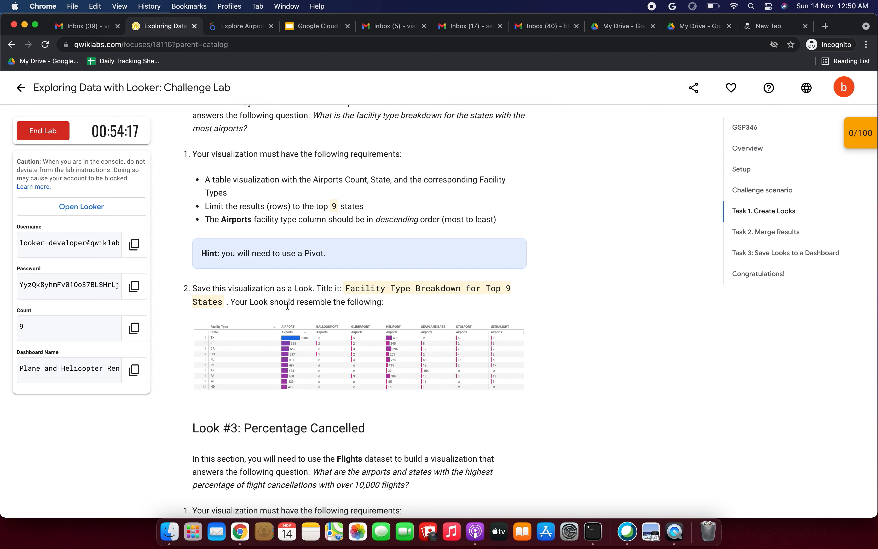
scroll(246, 164, up, 3)
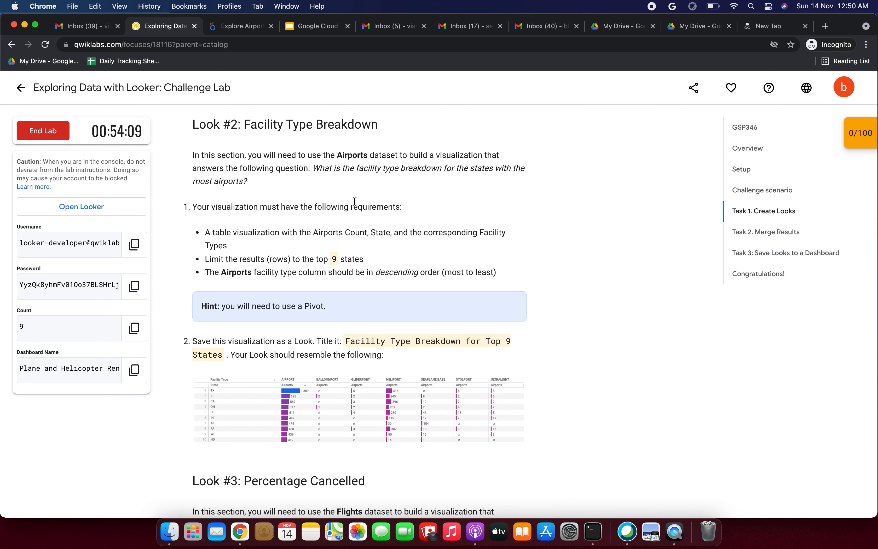
scroll(354, 201, up, 1)
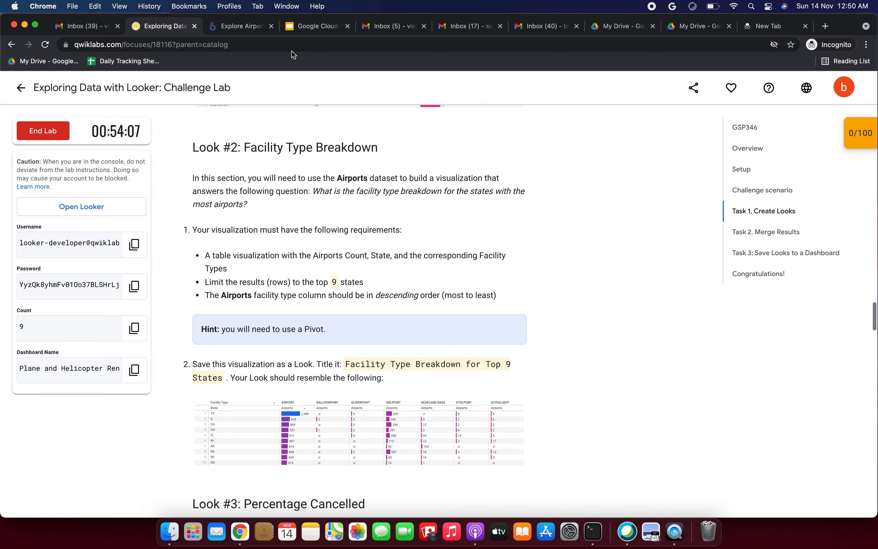
click(220, 26)
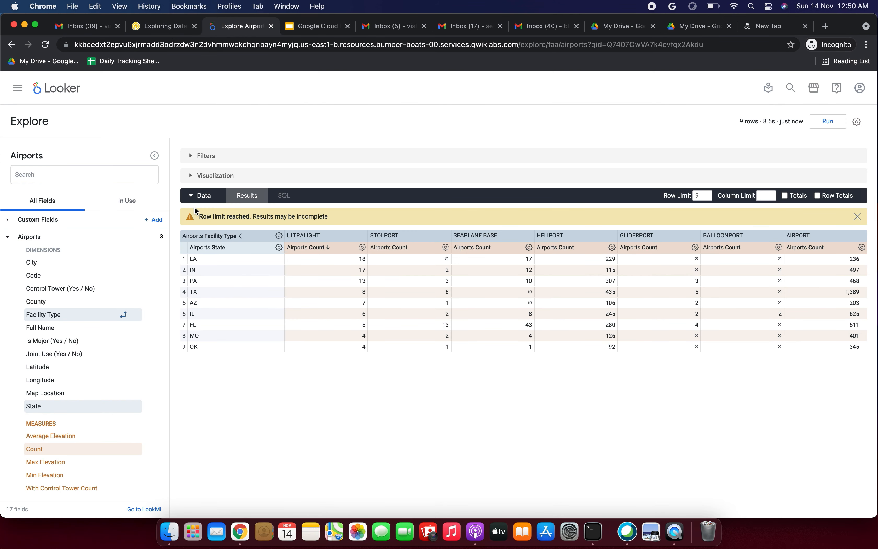
click(189, 177)
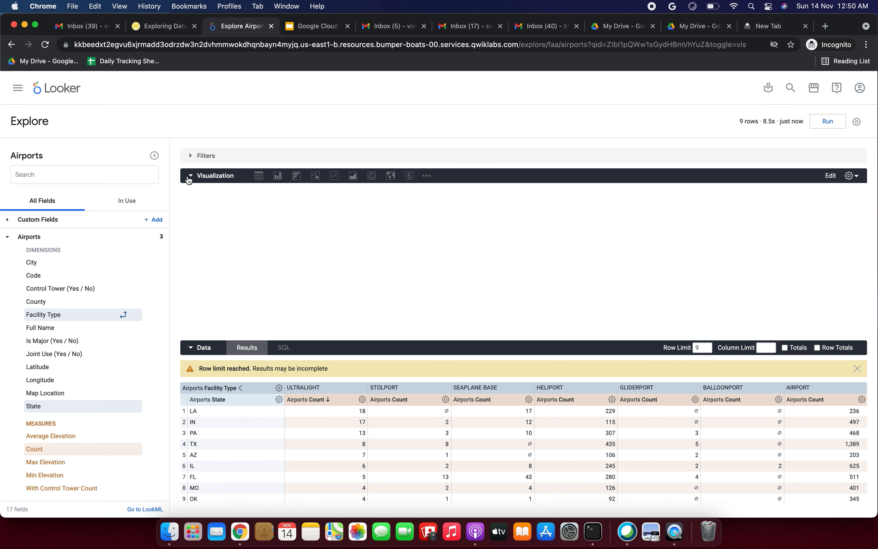
click(257, 176)
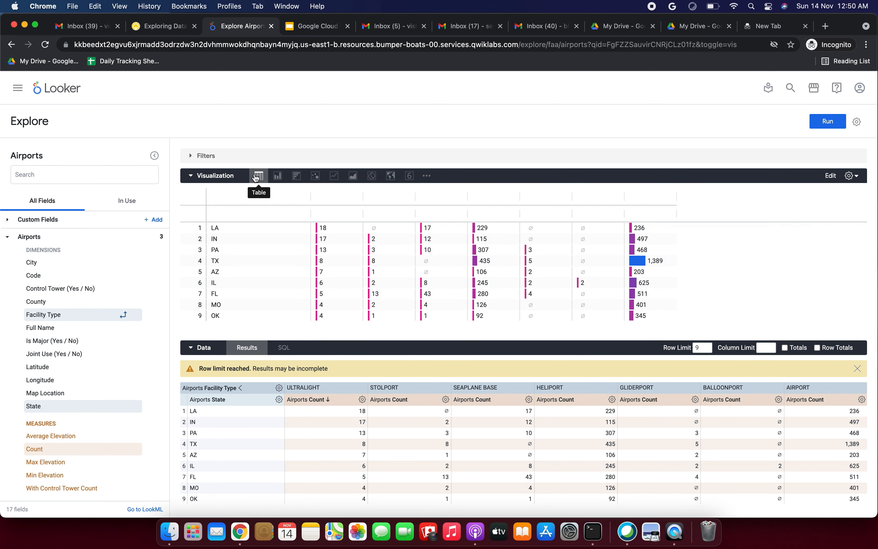
Compare the pivoted table visualization with the lab's sample Look for the facility type breakdown
click(165, 28)
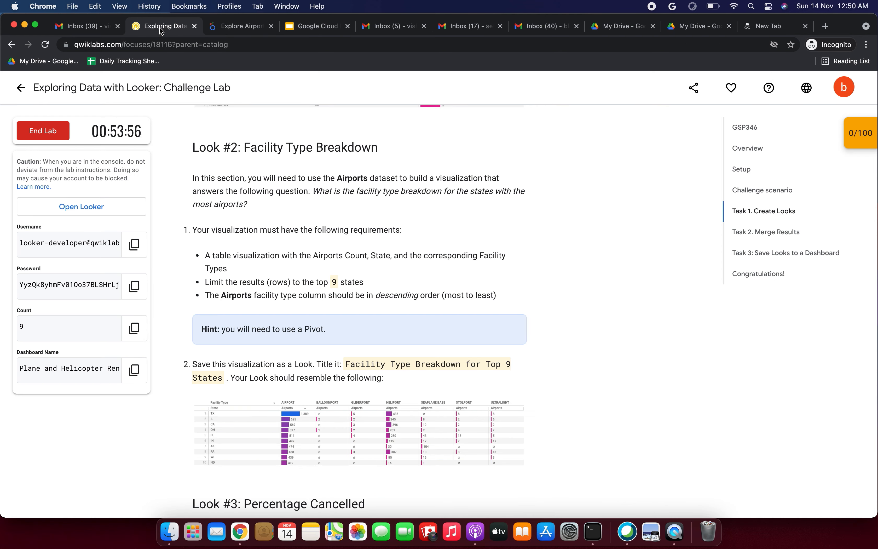
scroll(259, 330, down, 4)
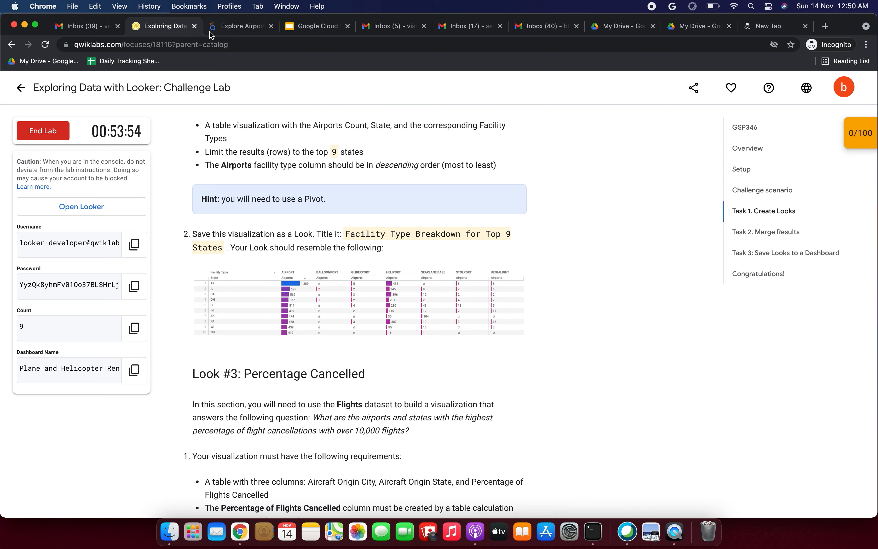
click(239, 28)
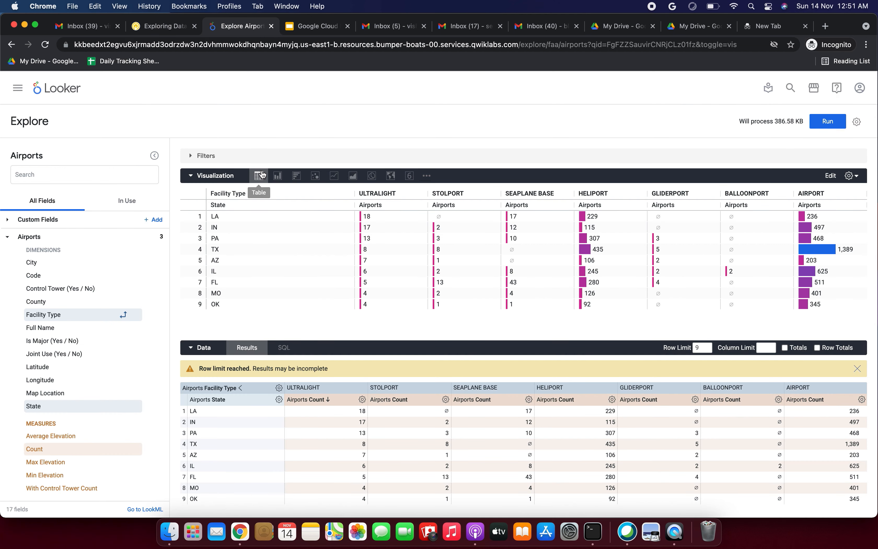
click(171, 29)
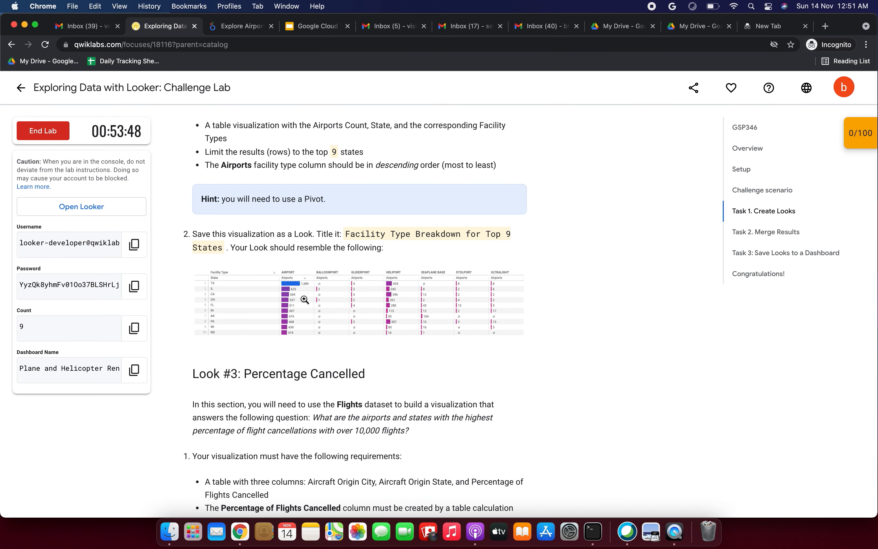
click(242, 29)
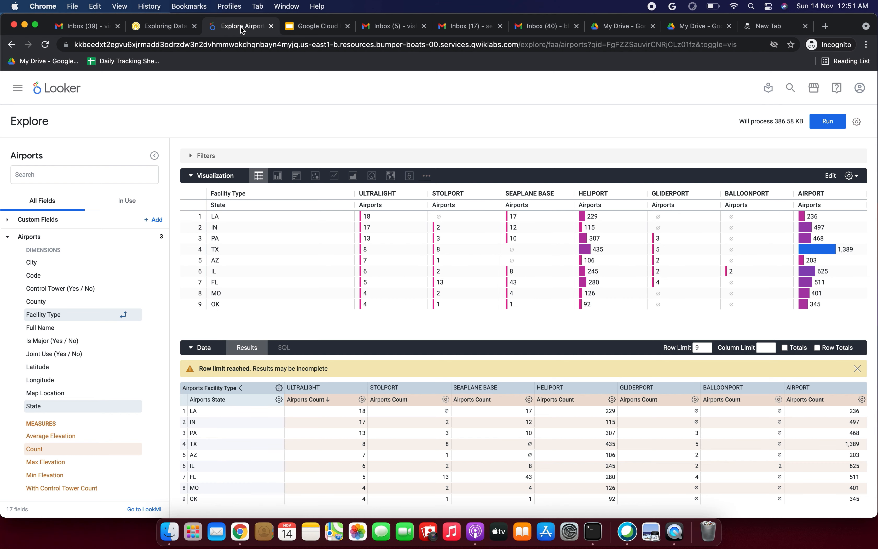
Copy the Look title "Facility Type Breakdown for Top 9 States" from the lab instructions
click(164, 26)
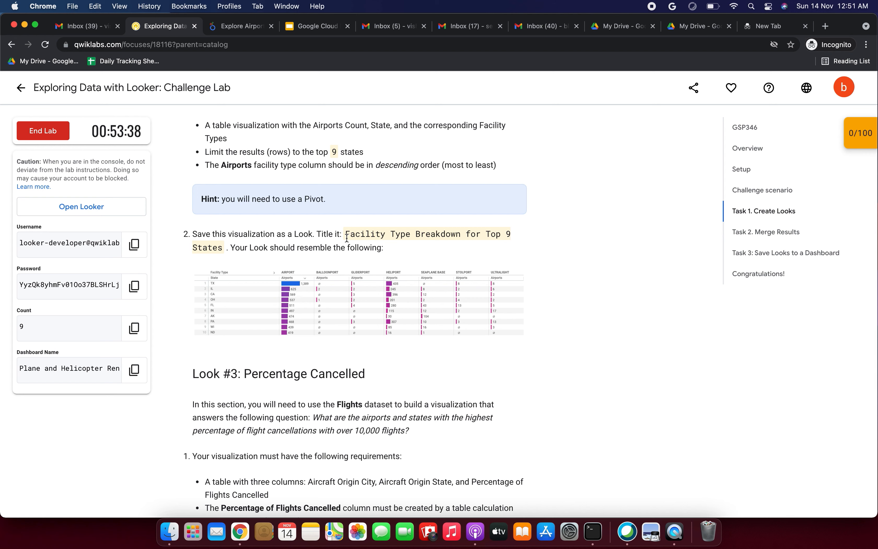
drag(347, 236, 222, 249)
key(super+c)
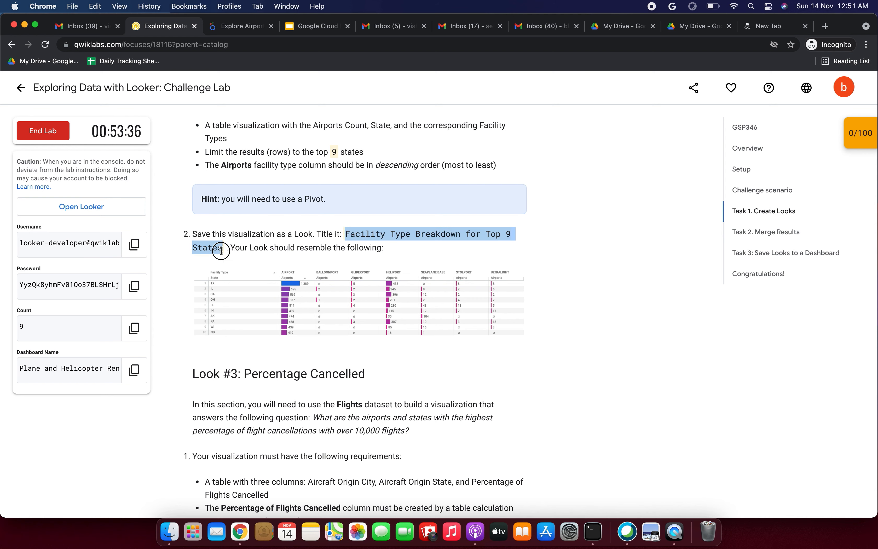
Save the Airports table visualization as a Look titled "Facility Type Breakdown for Top 9 States" in the Developer Student folder
click(240, 31)
click(167, 30)
click(229, 34)
click(857, 122)
click(797, 142)
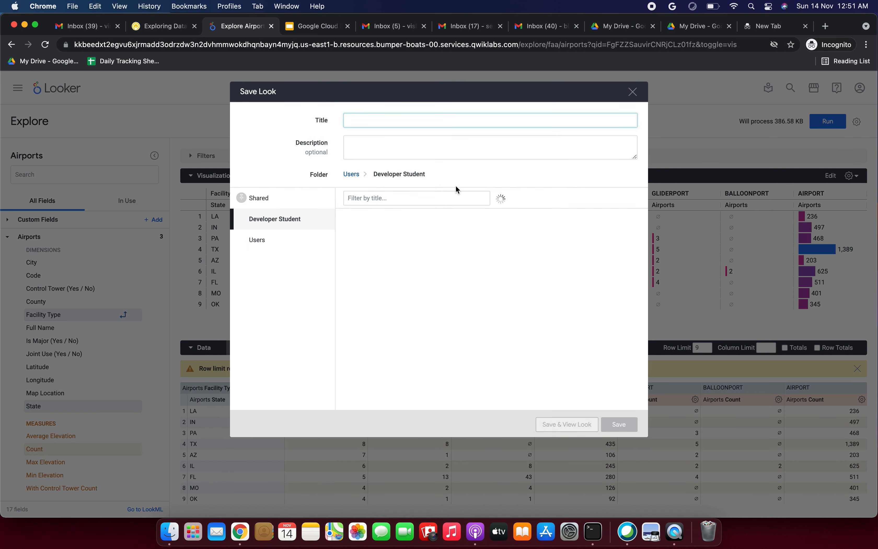
key(super+v)
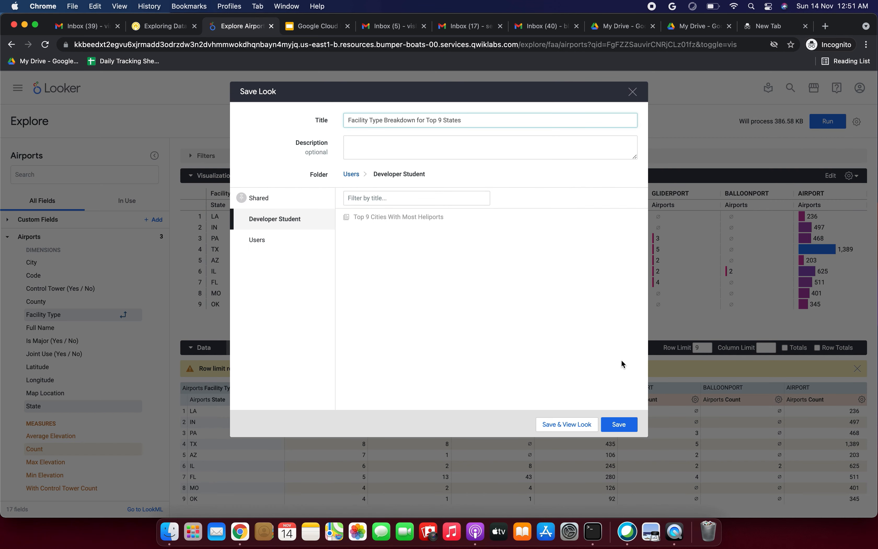
click(628, 425)
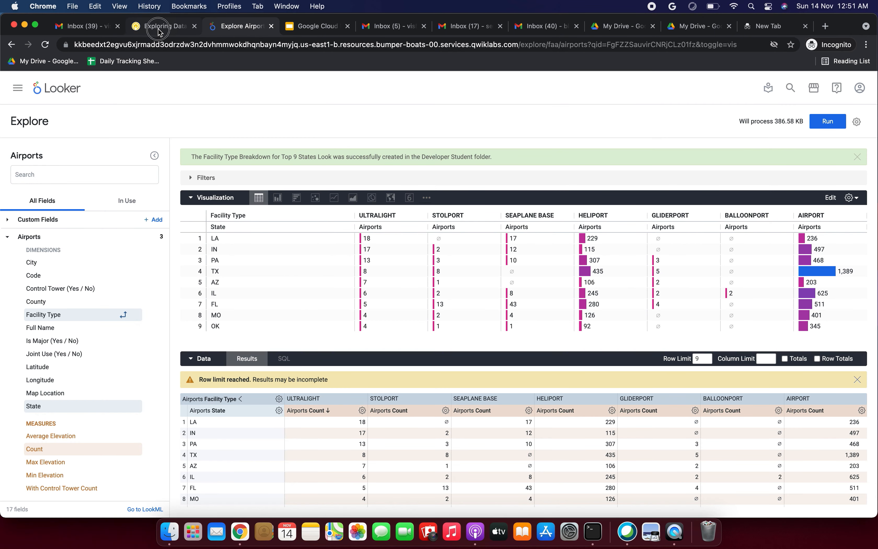
Read the introduction of the lab's Look #3: Percentage Cancelled section for the required dataset and the question to answer
click(167, 25)
scroll(200, 253, down, 5)
drag(200, 253, 370, 245)
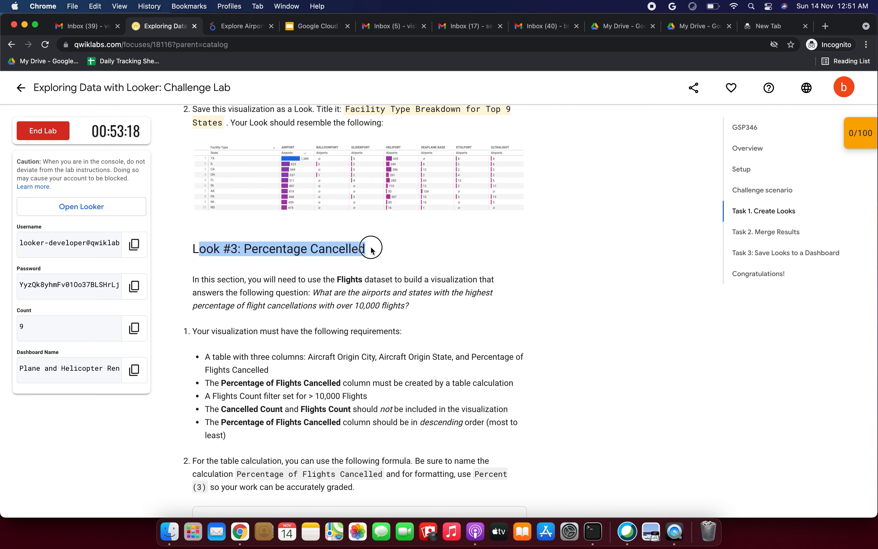
scroll(370, 245, down, 2)
drag(195, 219, 475, 219)
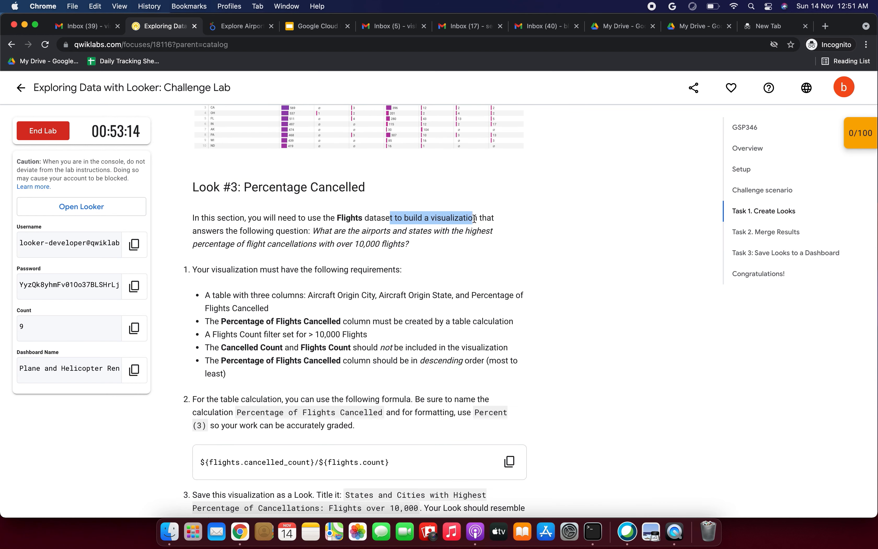
drag(252, 230, 466, 249)
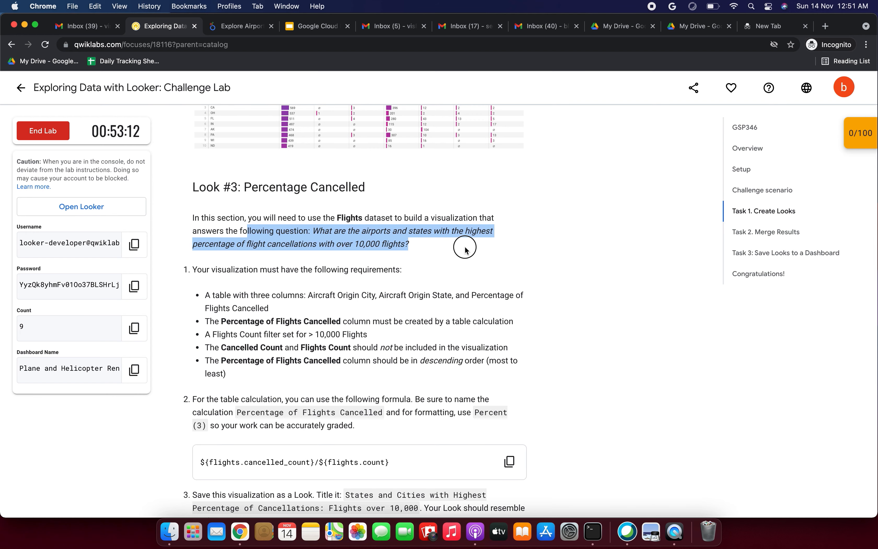
click(439, 242)
double_click(343, 217)
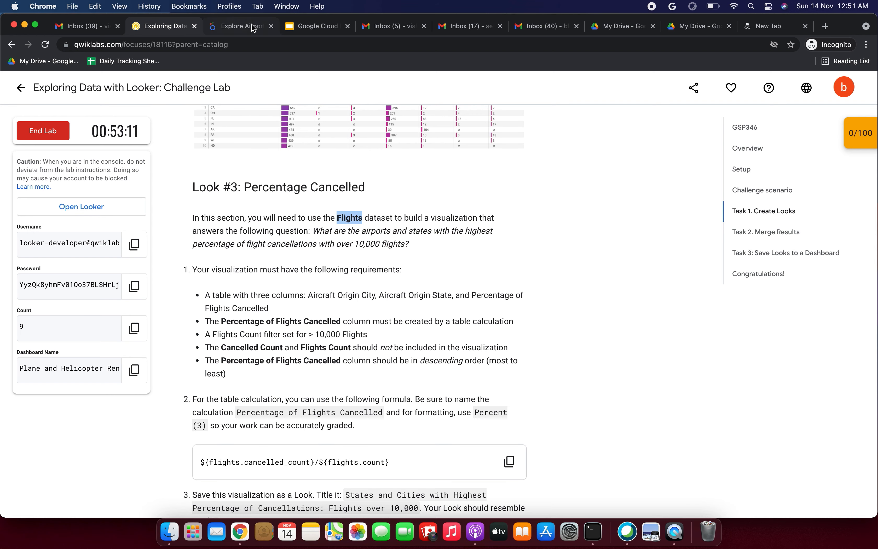
Open the Flights Explore from the FAA model in Looker
click(243, 34)
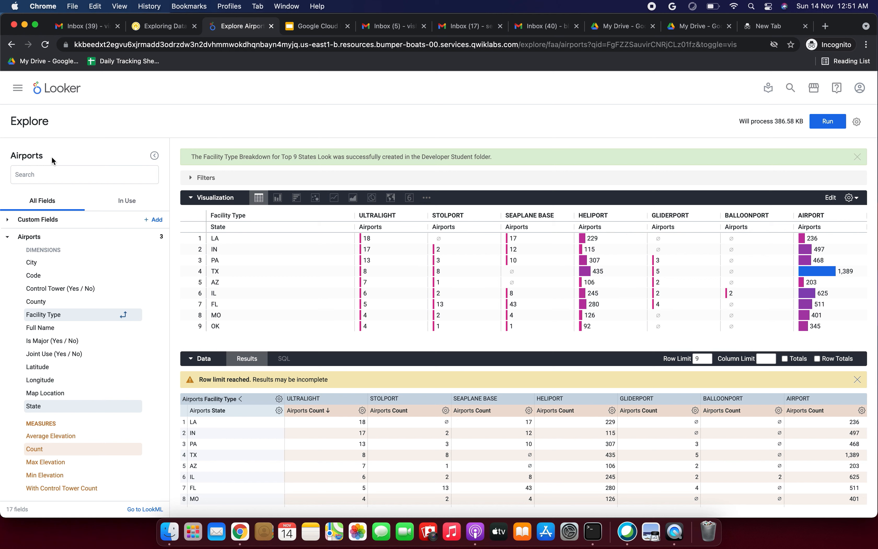
click(74, 88)
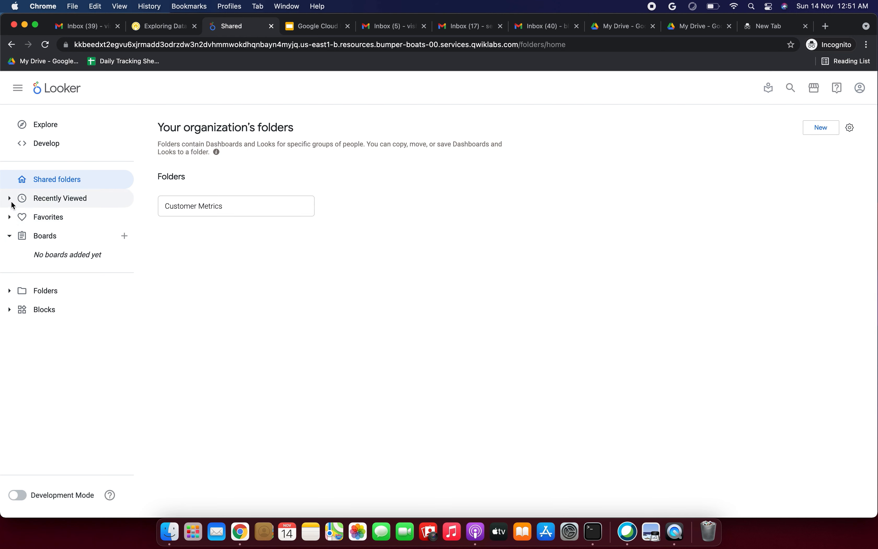
click(41, 124)
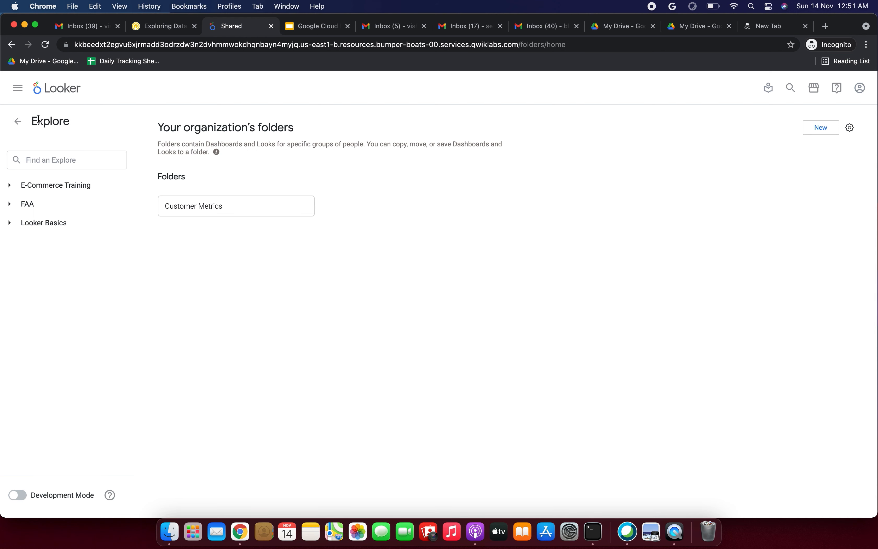
click(22, 202)
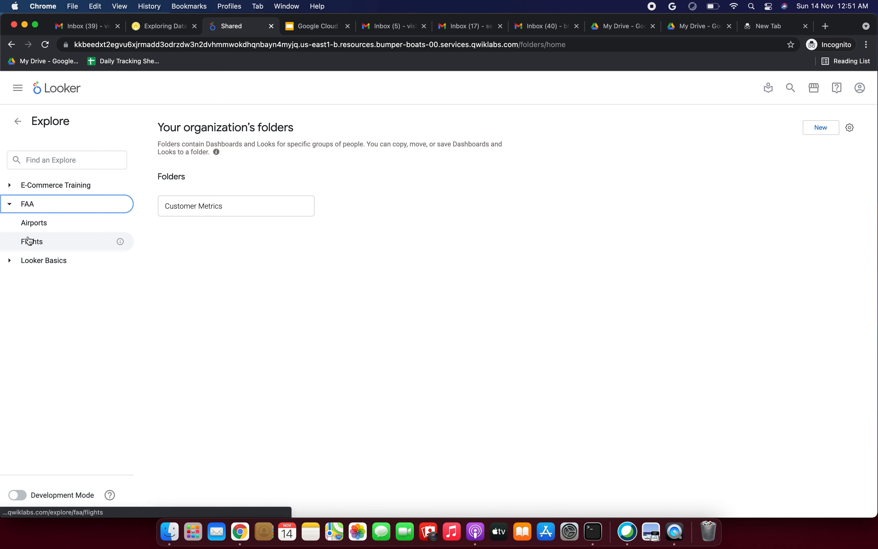
click(31, 241)
Check the opened Flights Explore and reread the Look #3 question about flight cancellations in the lab instructions
click(151, 32)
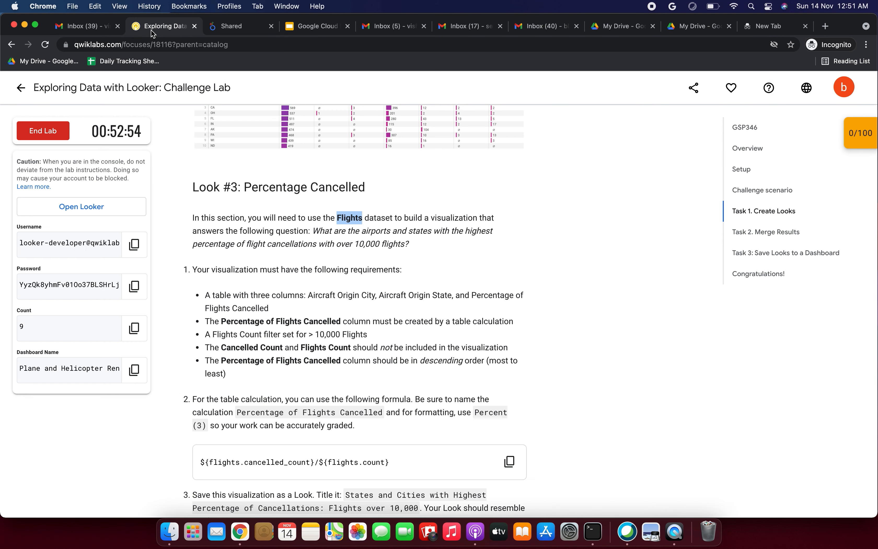
scroll(245, 197, down, 1)
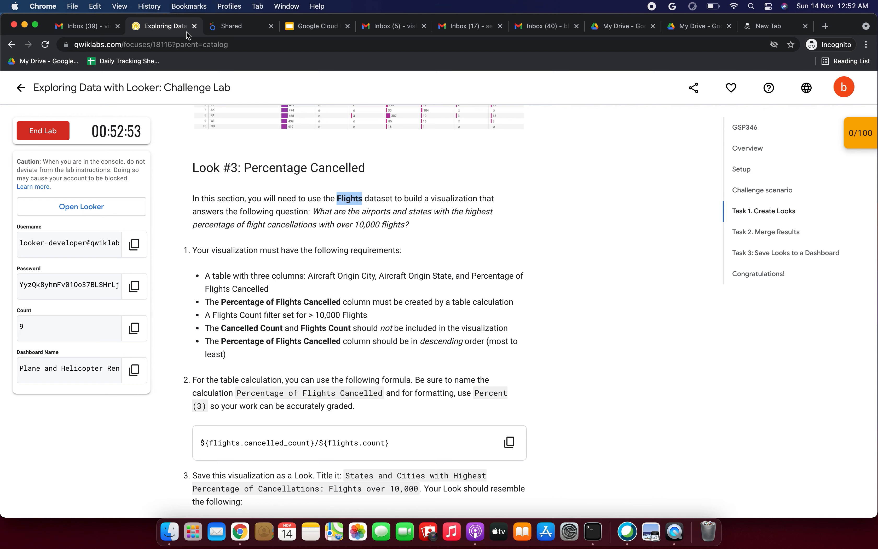
click(232, 32)
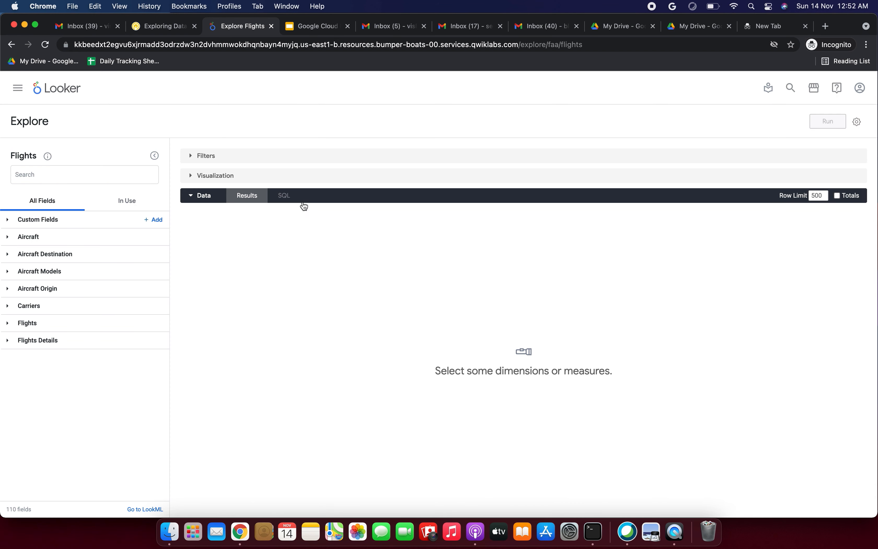
click(160, 31)
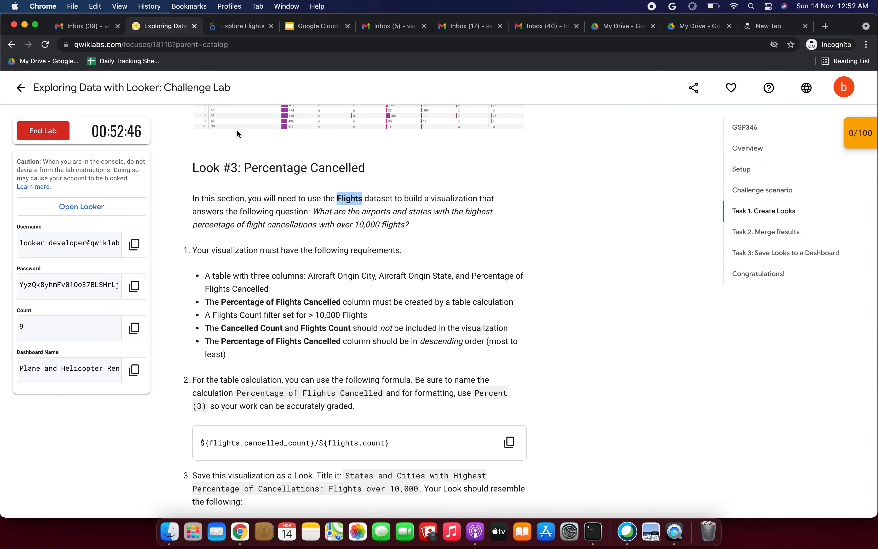
drag(207, 218, 343, 220)
scroll(343, 219, down, 1)
scroll(343, 220, down, 1)
drag(325, 160, 433, 173)
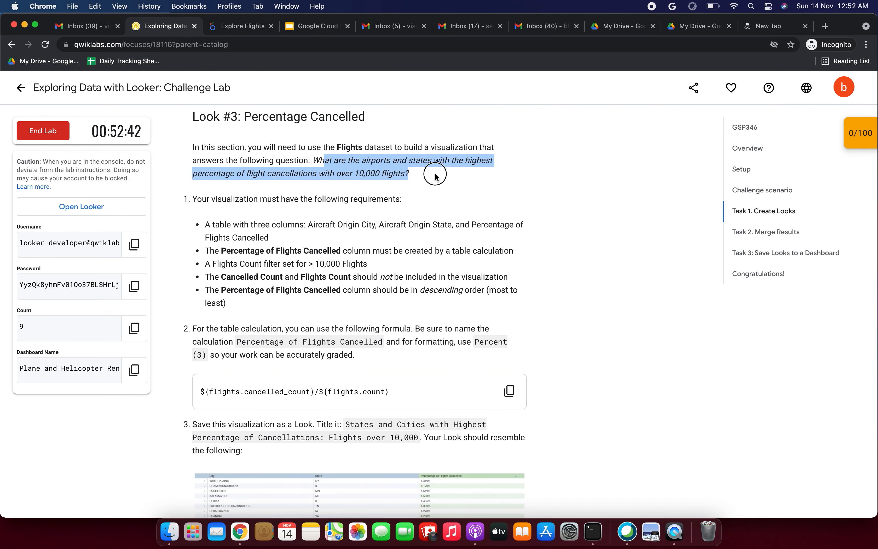
Examine which three columns the Look #3 requirements ask for in the table
drag(211, 199, 363, 199)
scroll(362, 200, down, 1)
click(297, 200)
drag(297, 200, 247, 200)
click(299, 200)
drag(318, 200, 384, 200)
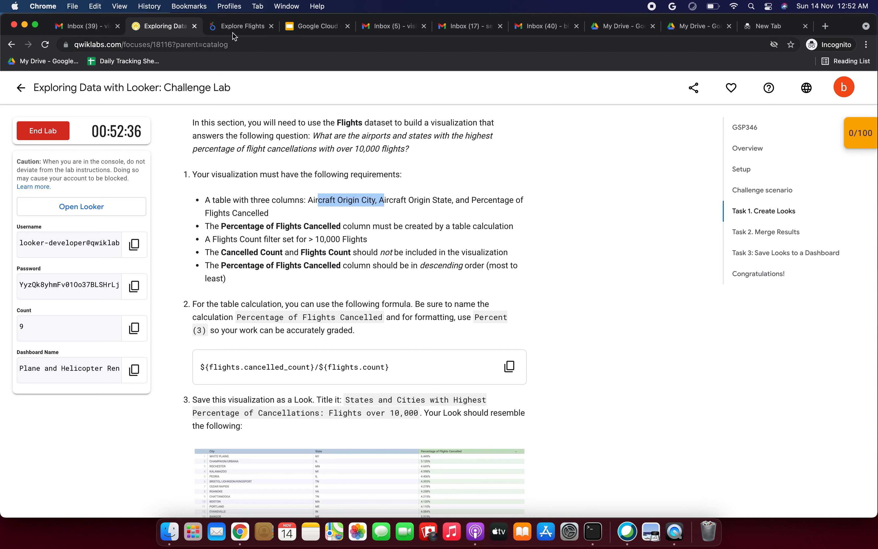
double_click(448, 199)
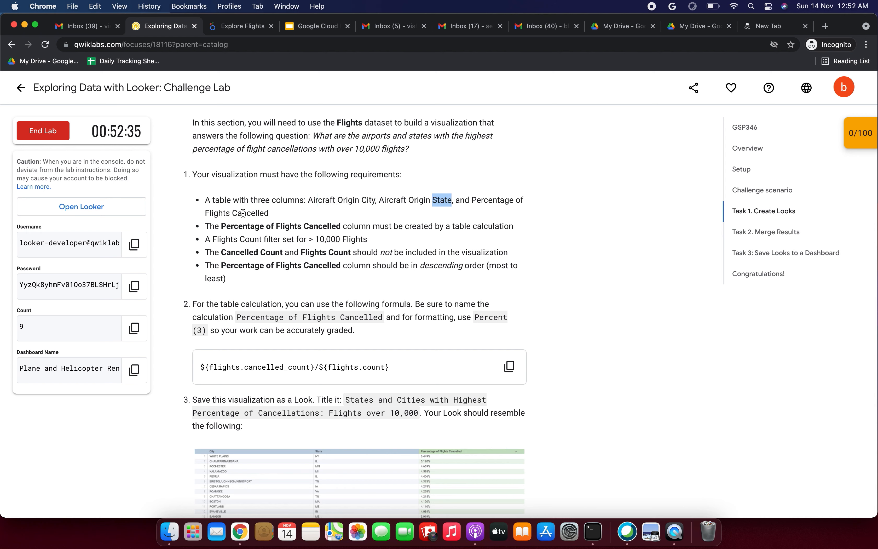
click(218, 214)
drag(260, 214, 220, 213)
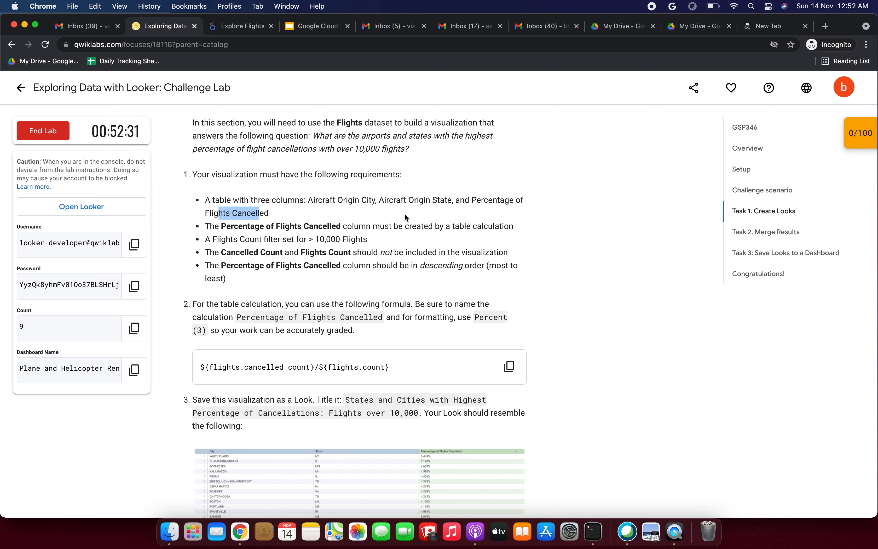
drag(315, 199, 504, 210)
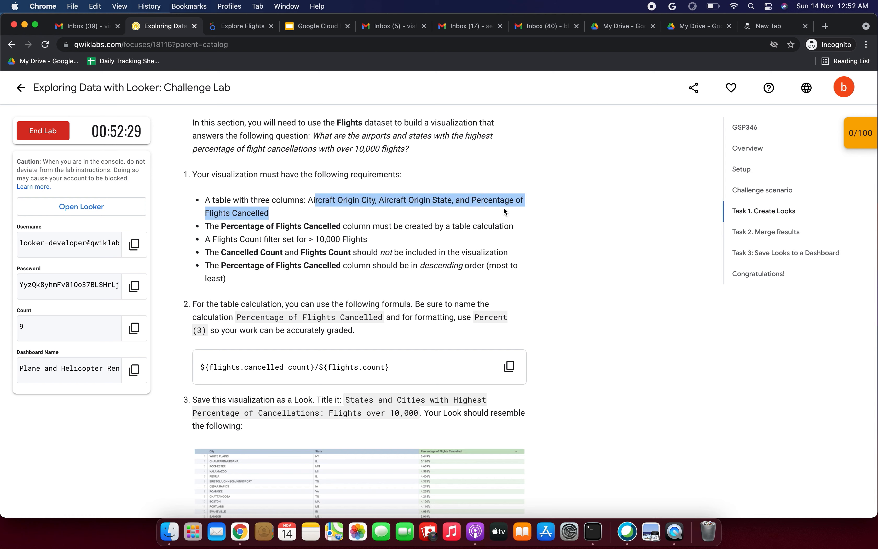
Add the Aircraft Origin City and State dimensions to the Flights query, checking them against the lab requirements
click(244, 32)
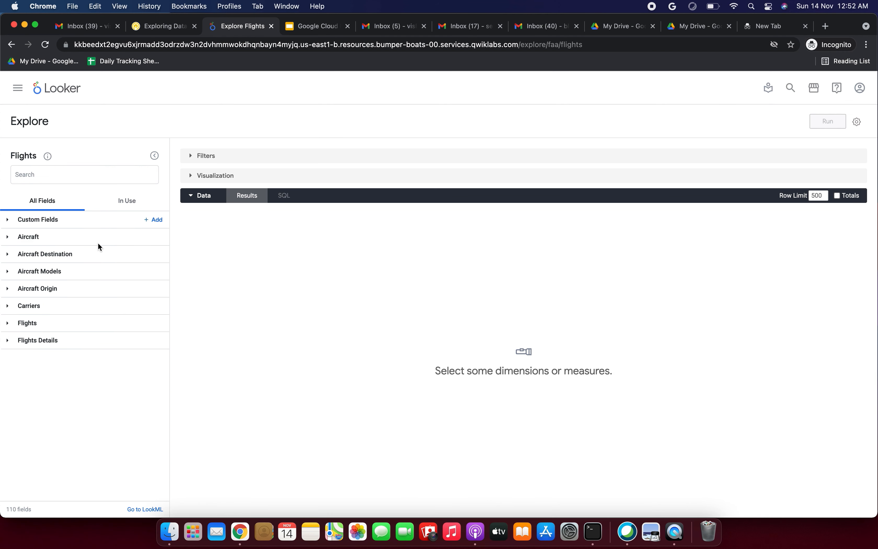
click(8, 289)
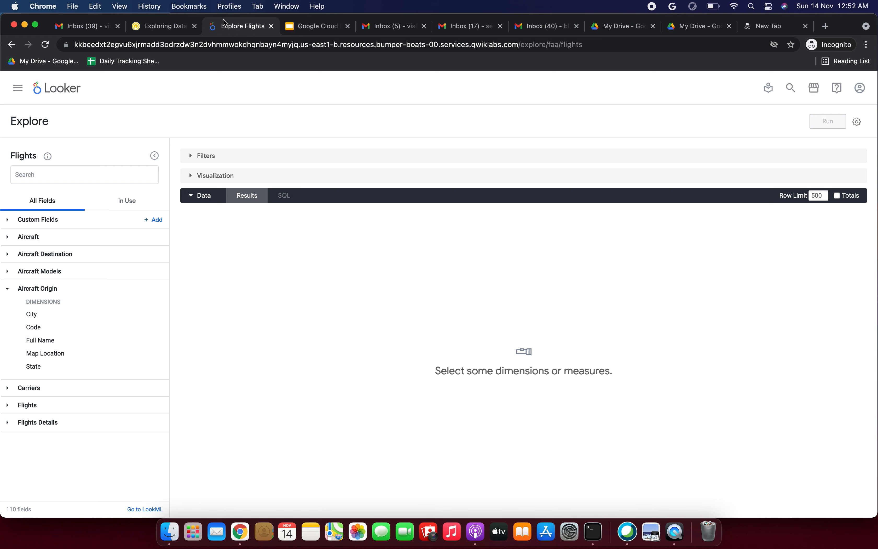
click(164, 27)
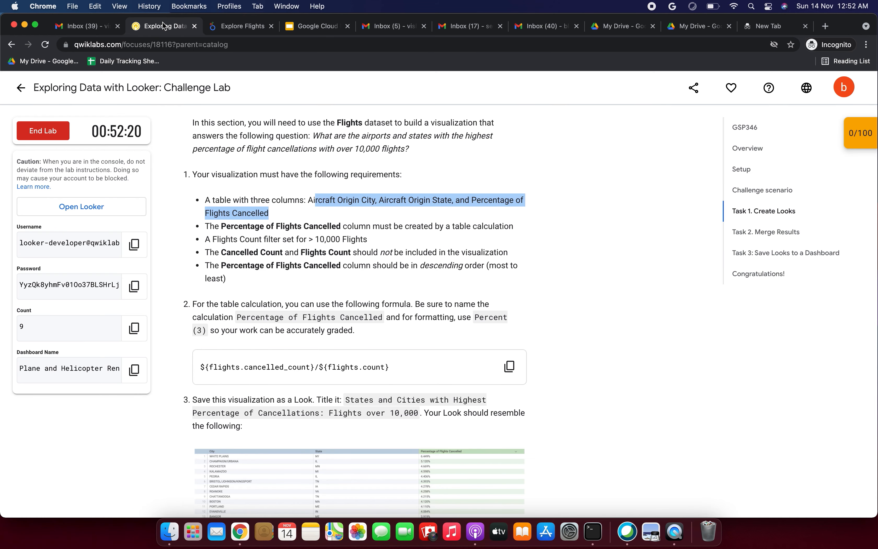
click(238, 28)
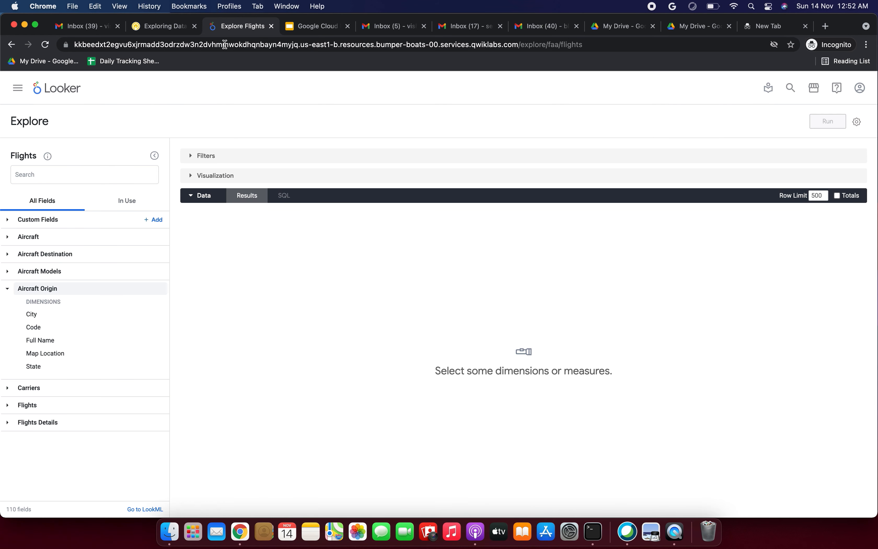
click(56, 315)
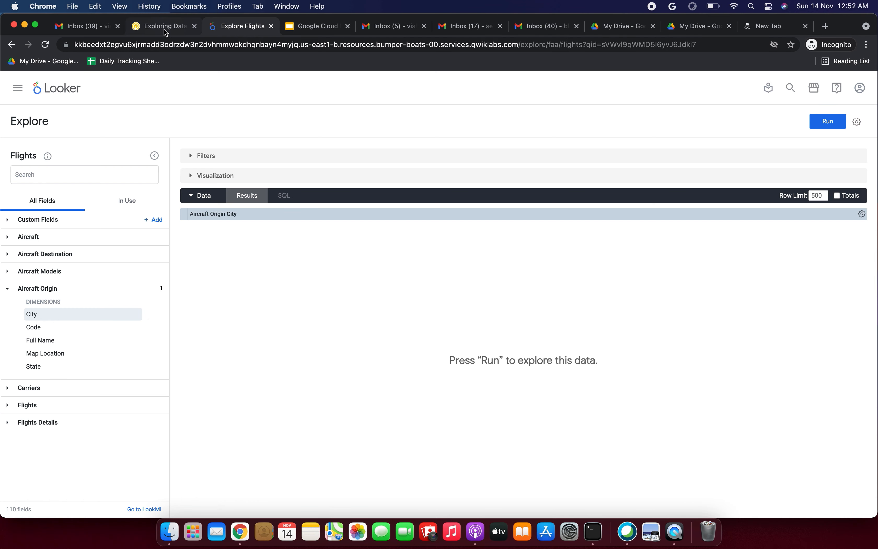
click(164, 28)
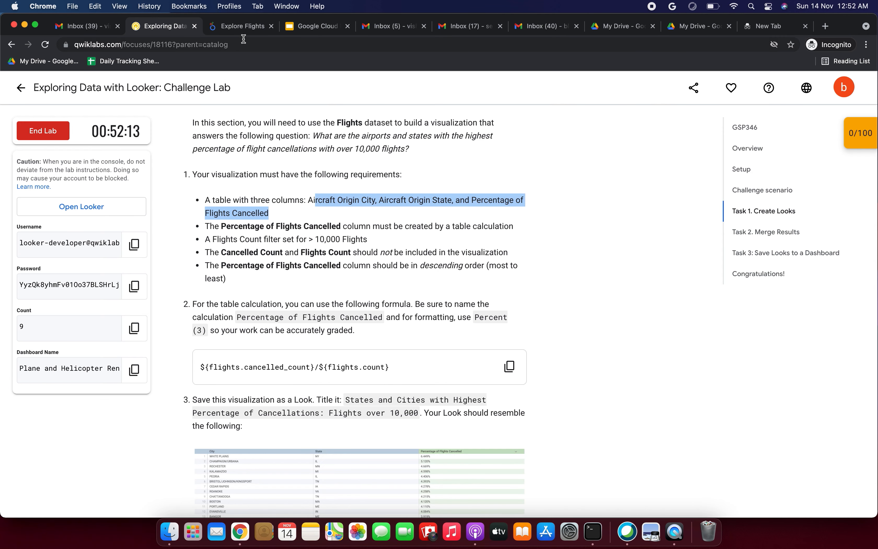
click(241, 26)
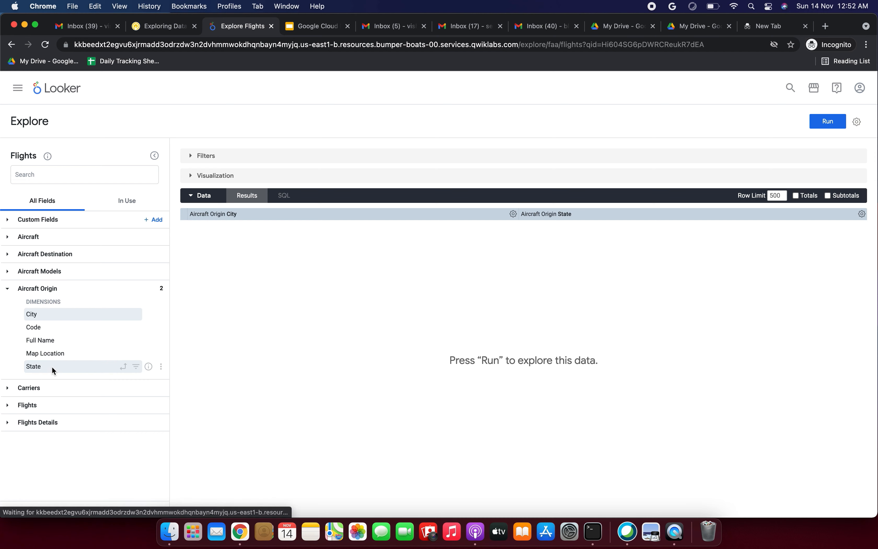
Recheck the third required column in the lab and add the Flights Percent Cancelled measure to the query
click(156, 26)
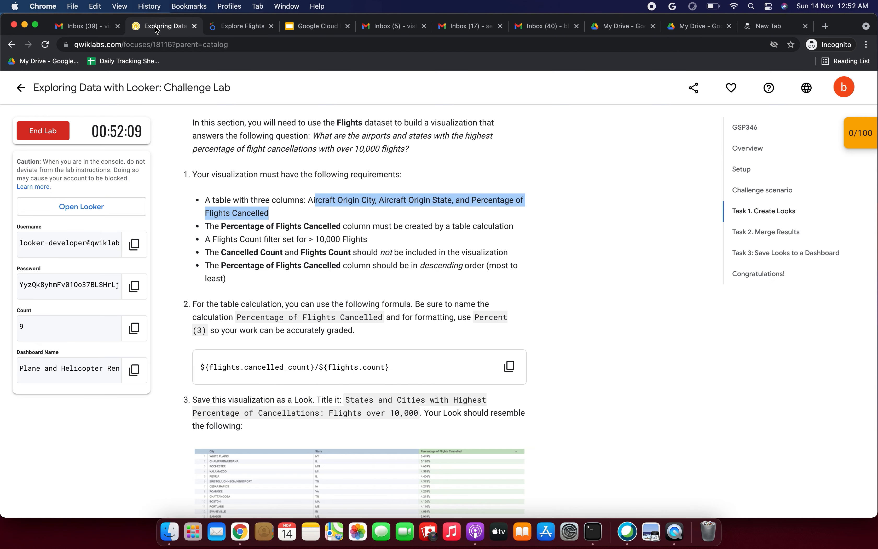
click(294, 217)
click(234, 27)
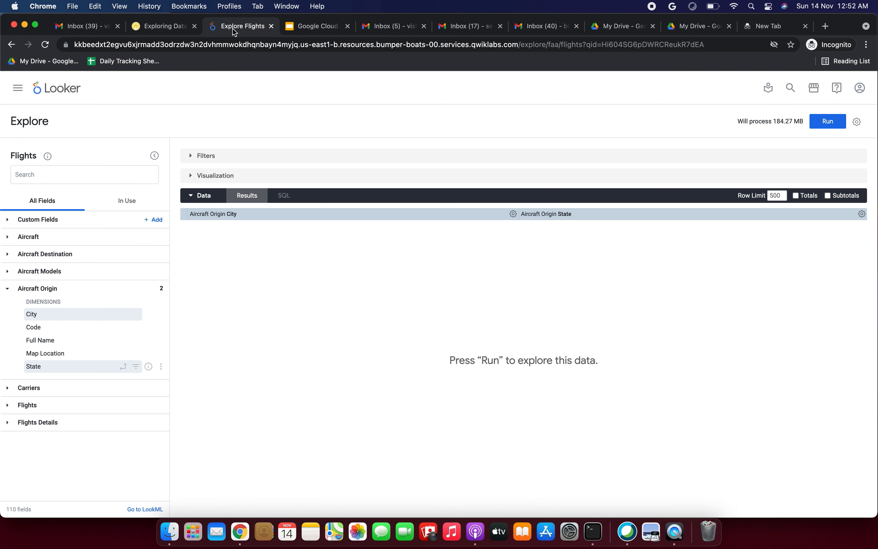
click(8, 406)
scroll(57, 413, down, 3)
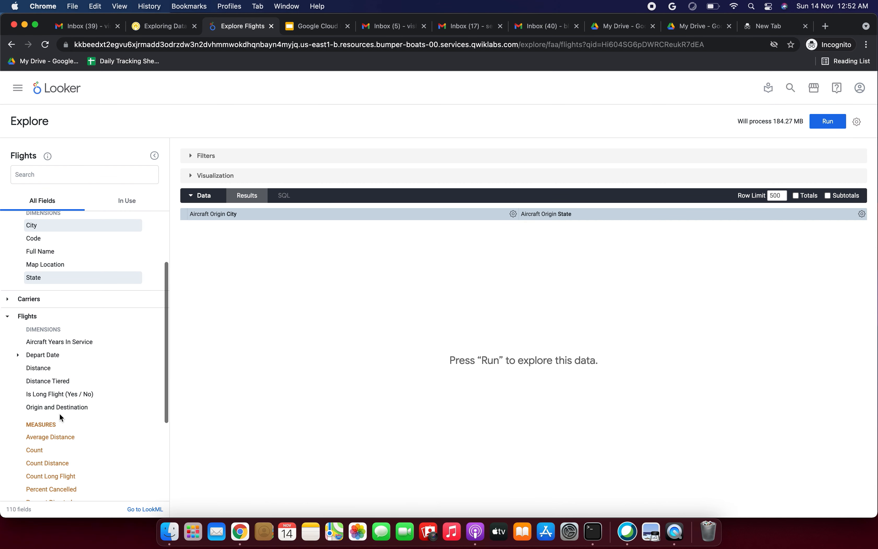
scroll(71, 452, down, 2)
click(68, 440)
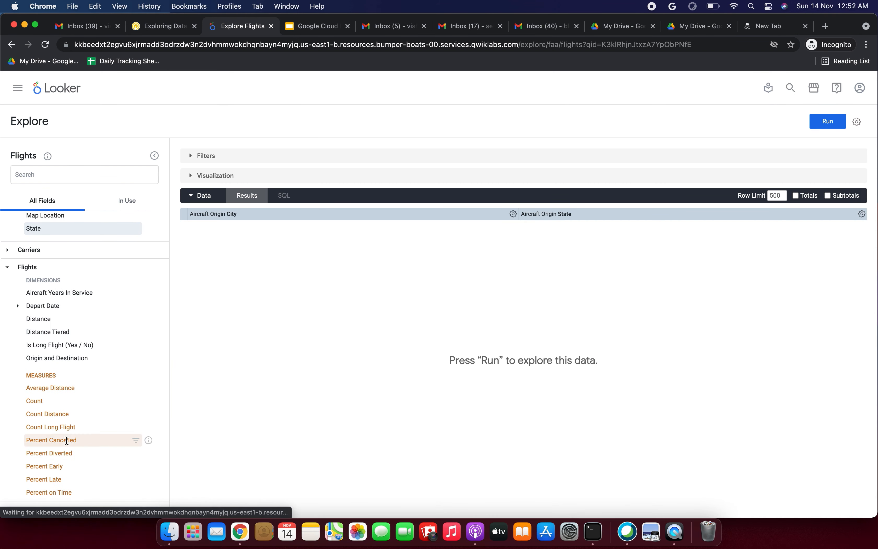
Review the Look #3 requirements for the table calculation column and the Flights Count filter
click(158, 26)
scroll(225, 211, down, 1)
drag(217, 218, 389, 220)
drag(220, 204, 418, 205)
click(437, 205)
drag(517, 205, 393, 199)
drag(237, 220, 343, 217)
Filter the Flights query by Flights Count with the condition is greater than 10000
click(244, 32)
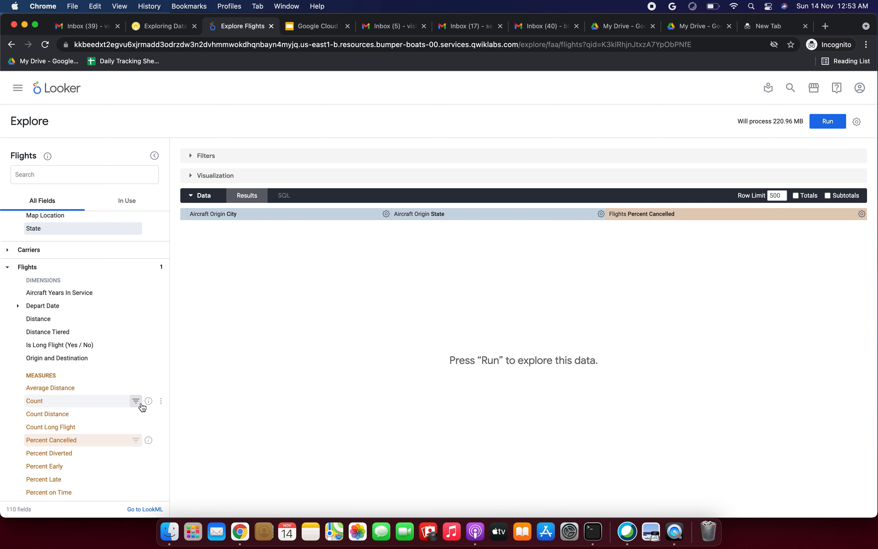
click(139, 403)
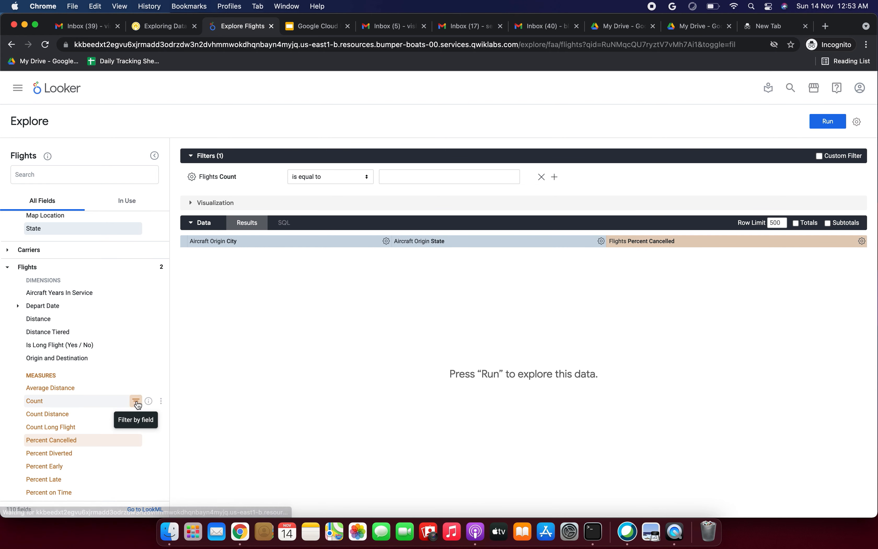
click(324, 181)
click(316, 187)
click(404, 180)
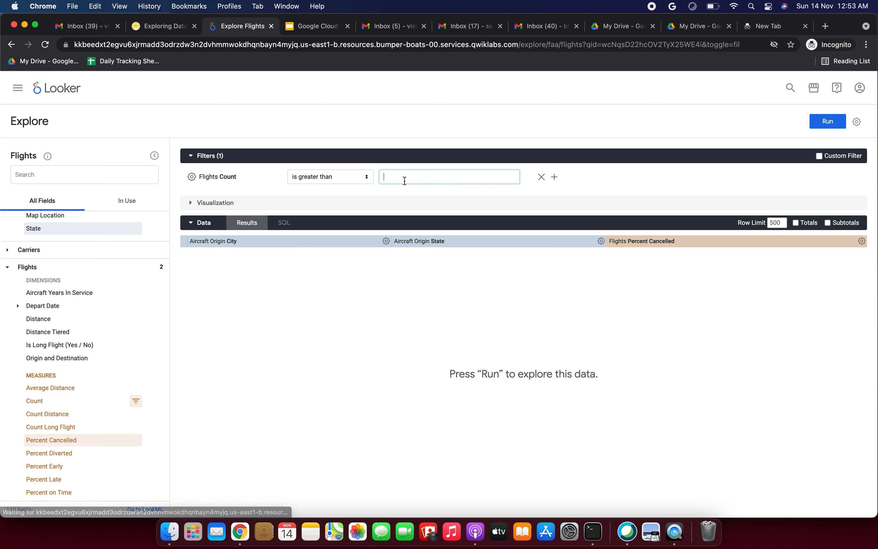
text(10000)
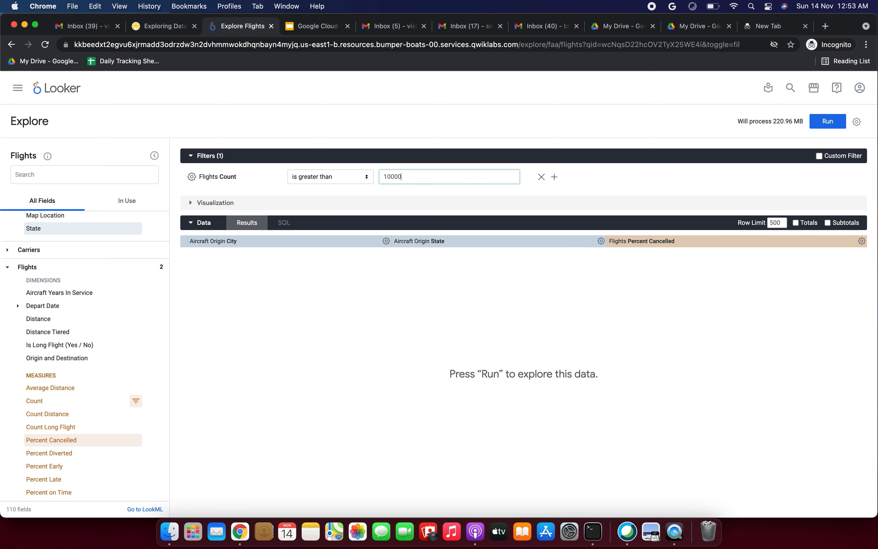
Check the lab's exclusion requirement and add the Flights Count and Flights Details Cancelled Count measures to the Flights query
click(164, 29)
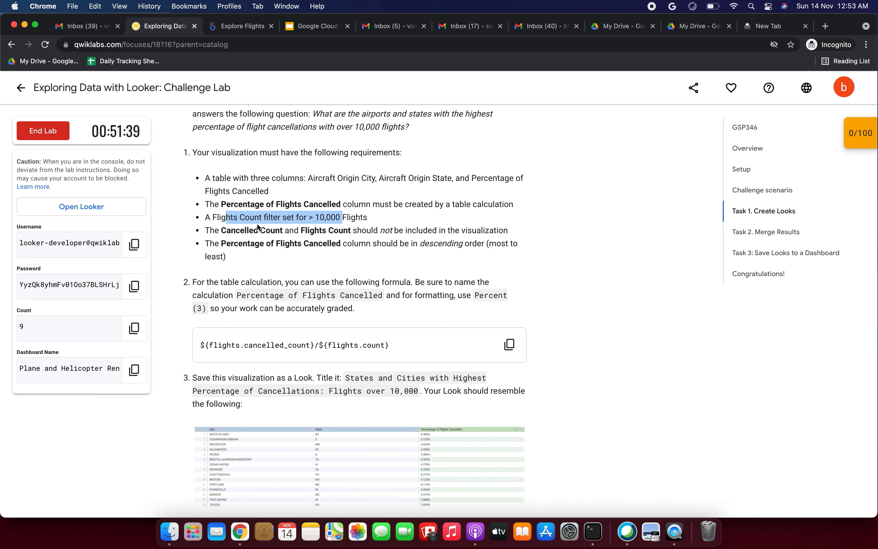
drag(236, 230, 493, 230)
click(239, 27)
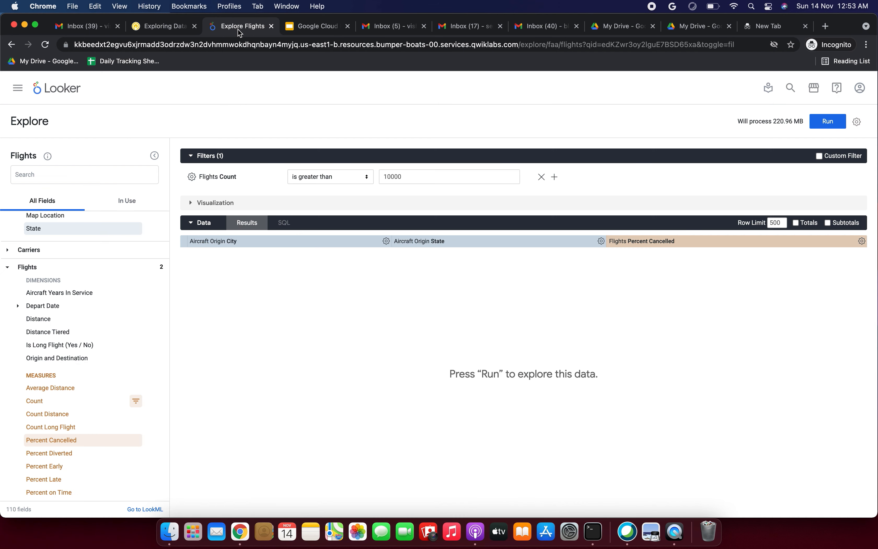
click(55, 402)
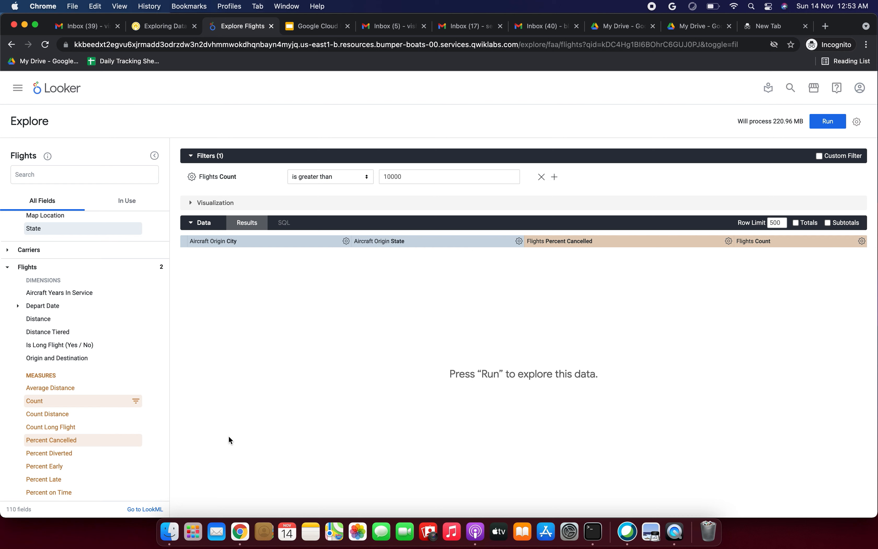
scroll(104, 471, down, 3)
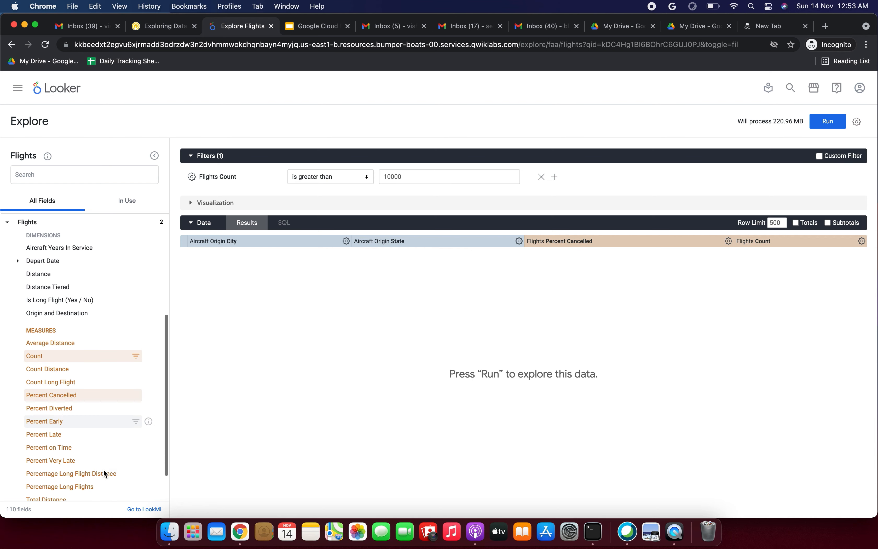
scroll(104, 473, down, 3)
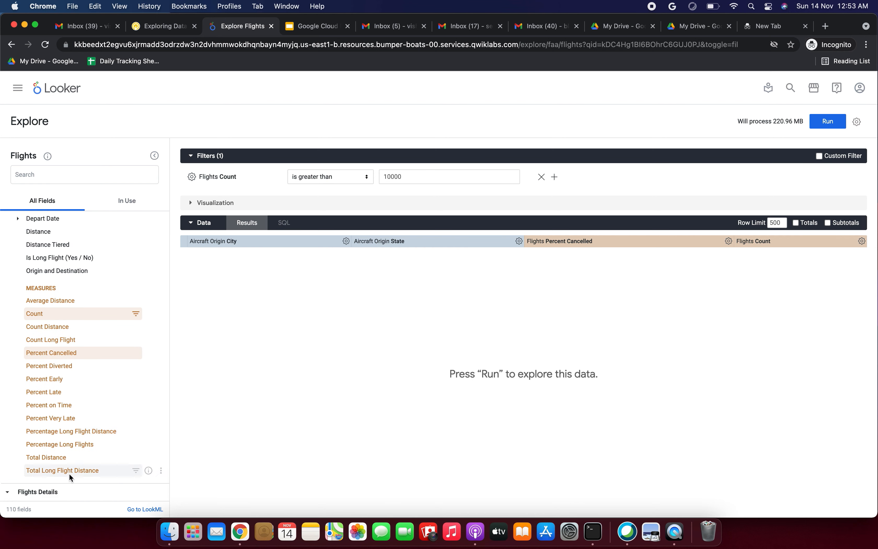
scroll(70, 476, down, 8)
scroll(69, 430, down, 4)
scroll(70, 432, down, 7)
click(50, 405)
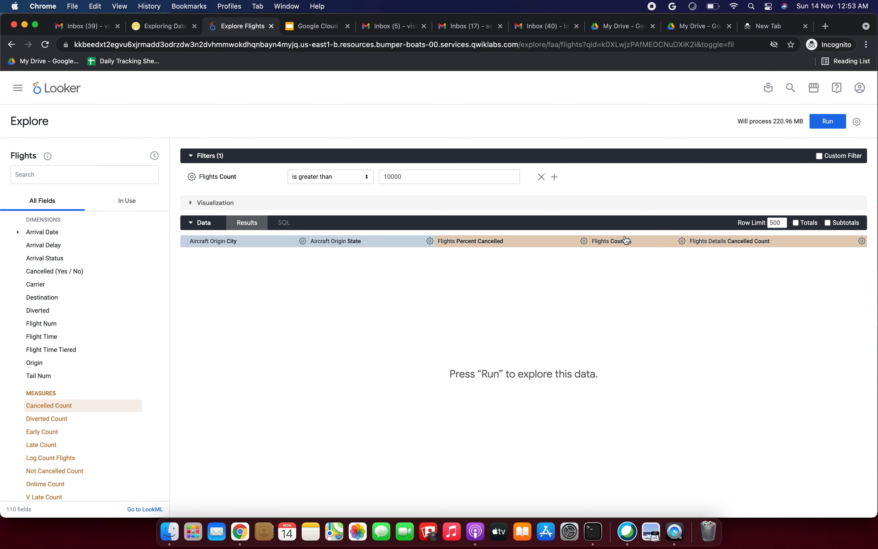
Hide the Flights Count and Flights Details Cancelled Count columns from the visualization
click(682, 241)
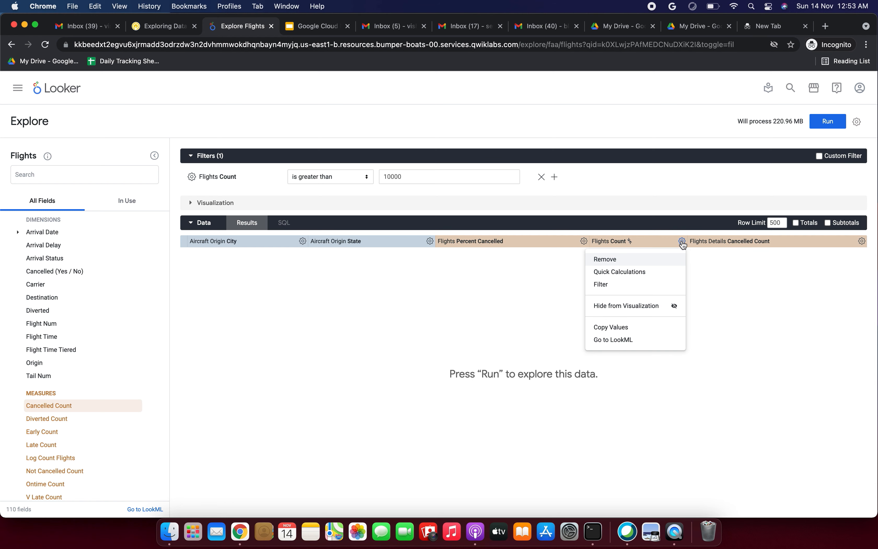
click(623, 309)
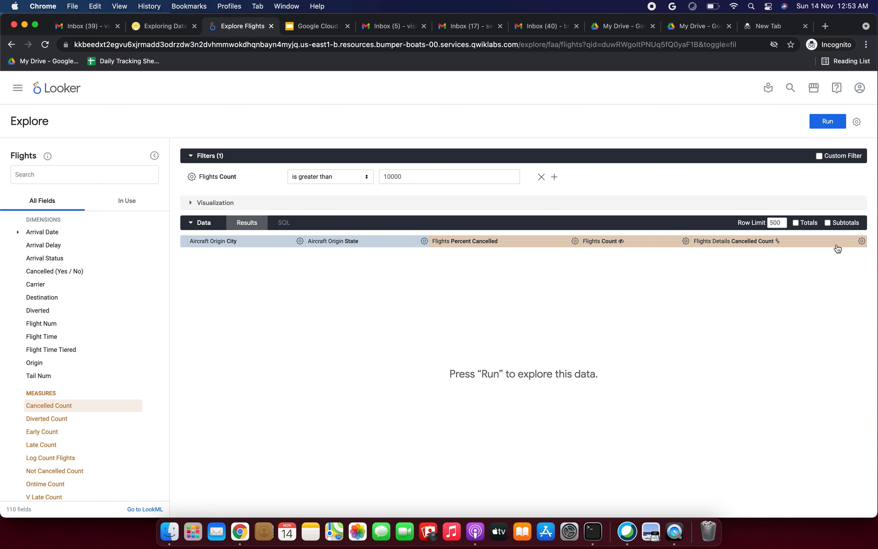
click(862, 241)
click(817, 308)
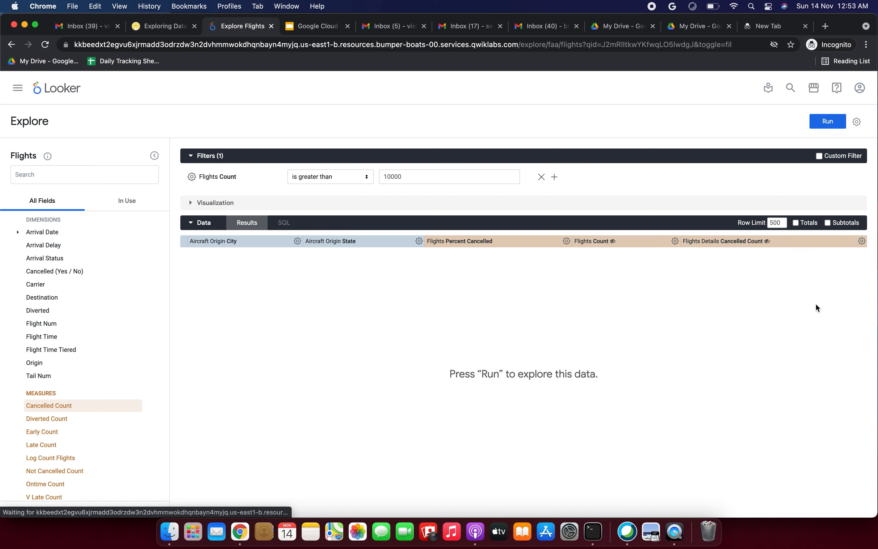
Check the lab's sorting requirement and sort the Flights query by Flights Percent Cancelled in descending order
click(161, 26)
drag(220, 243, 471, 243)
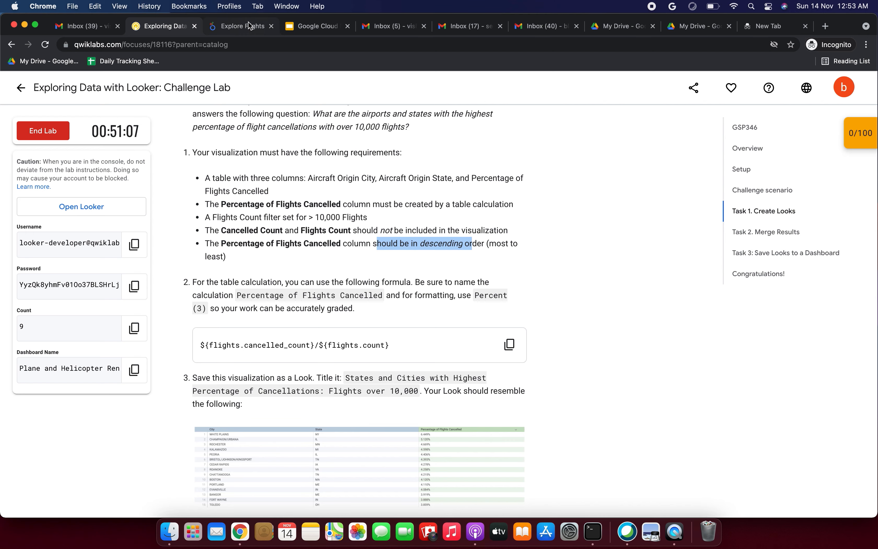
click(254, 33)
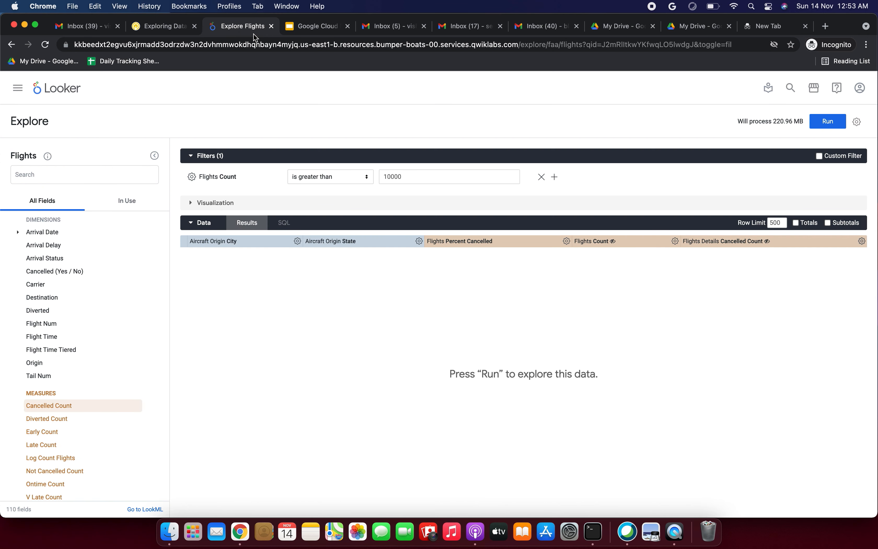
click(166, 28)
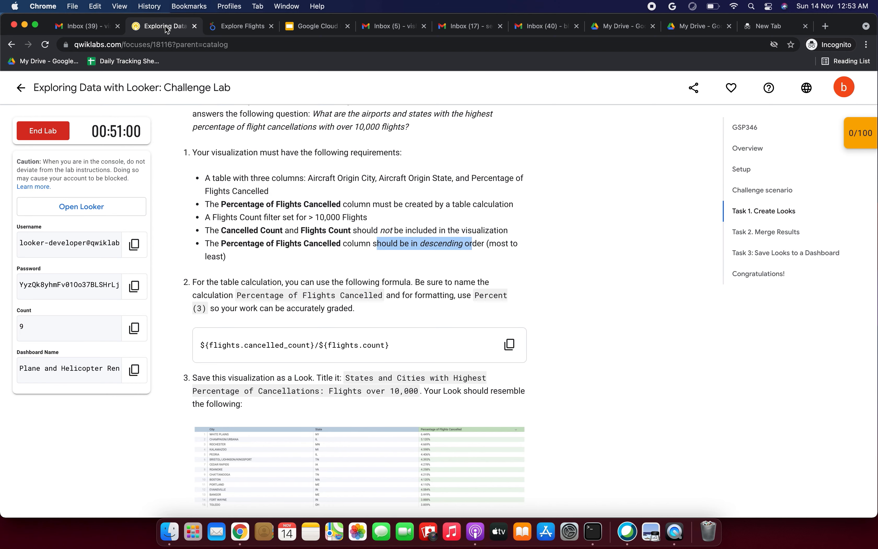
click(239, 32)
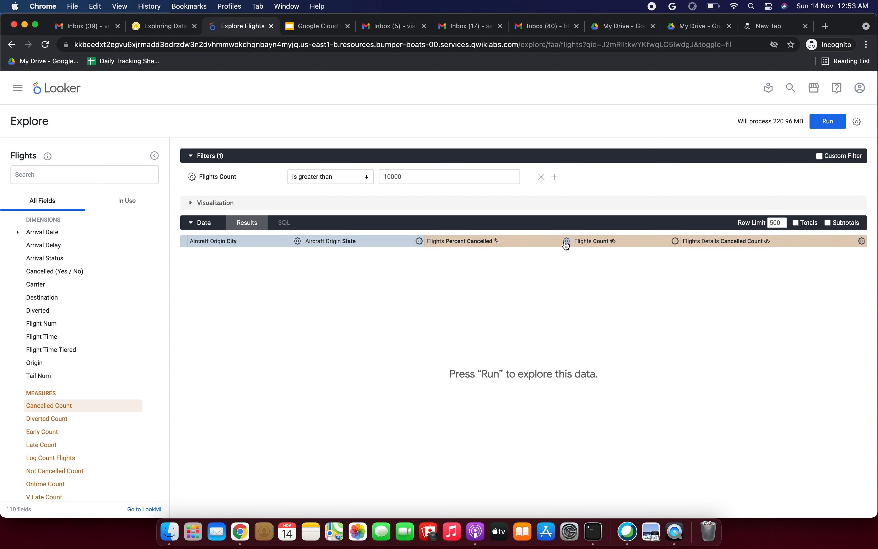
click(162, 26)
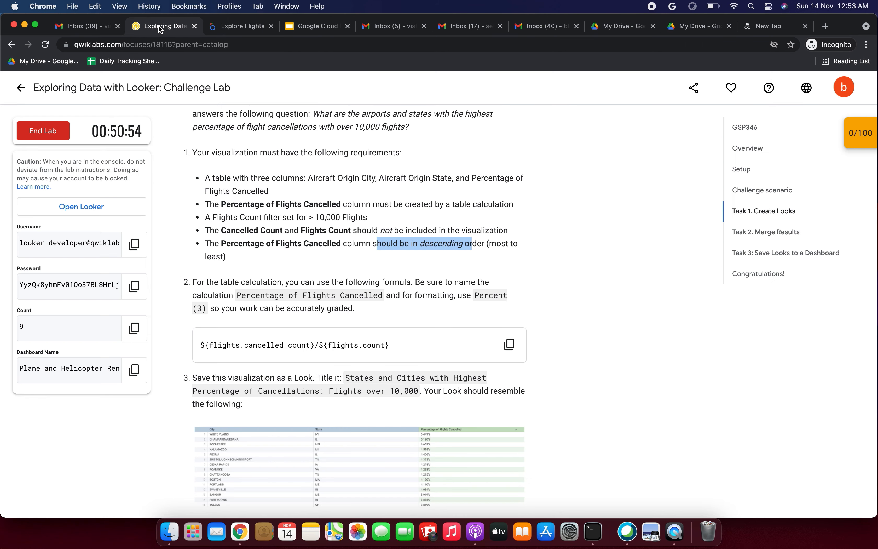
scroll(319, 252, up, 1)
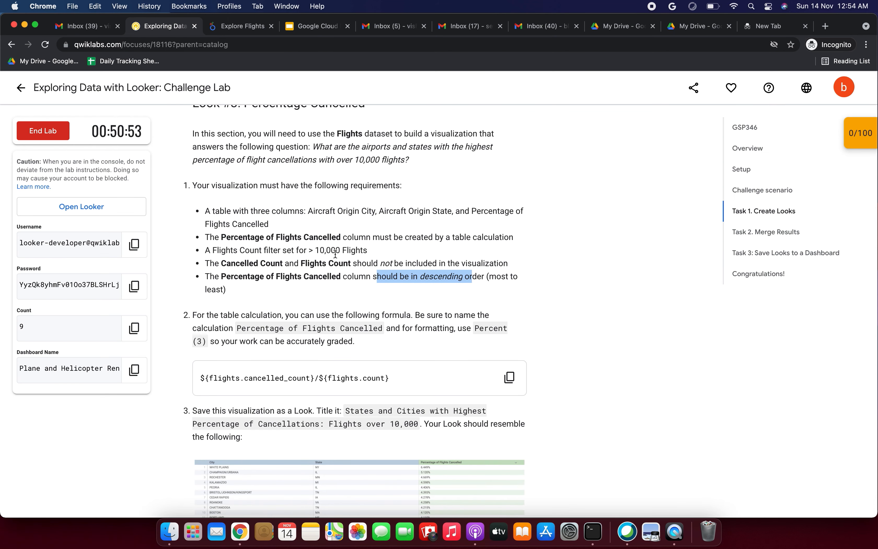
drag(472, 211, 484, 221)
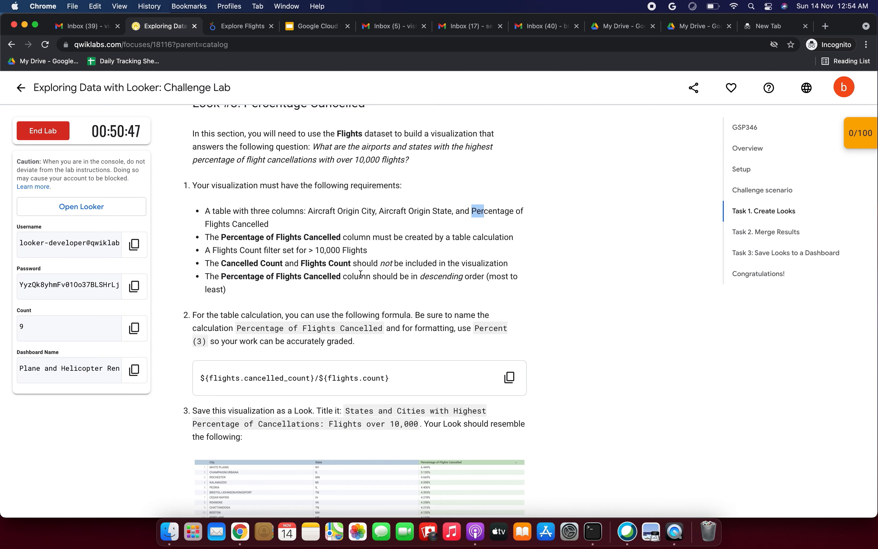
drag(358, 276, 461, 276)
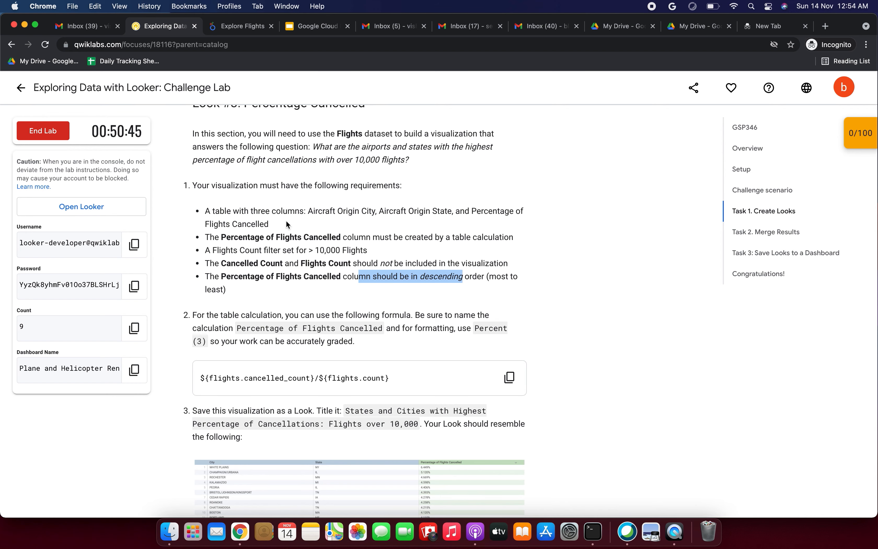
click(242, 28)
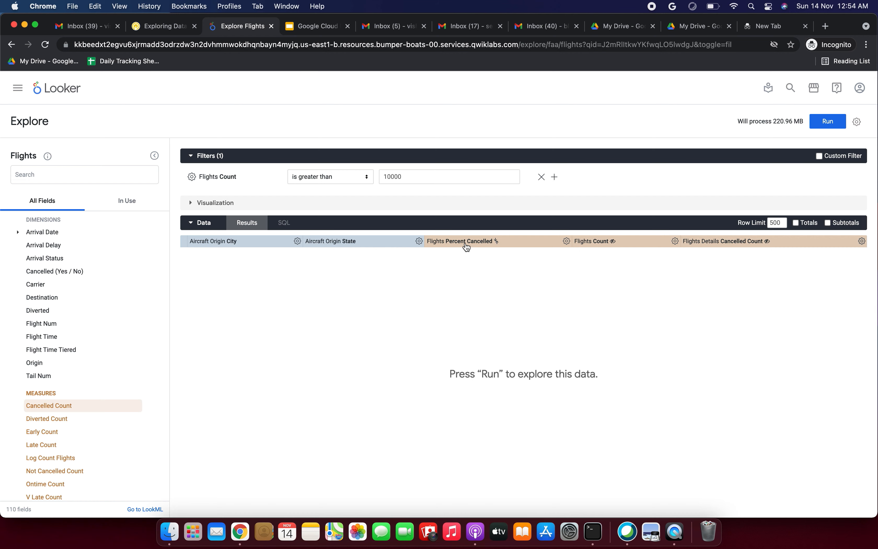
click(499, 242)
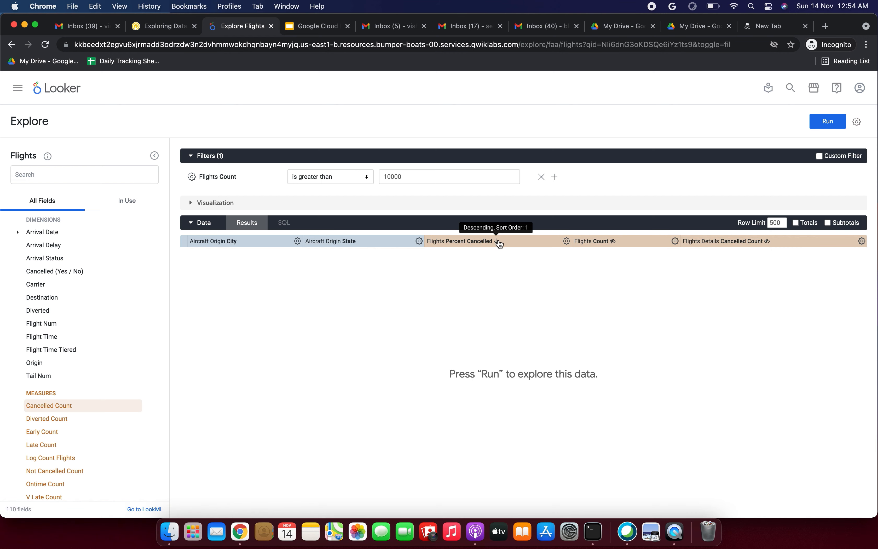
Review the Look #3 question and requirements for the table calculation, descending order and Flights Count filter against the Flights query
click(164, 27)
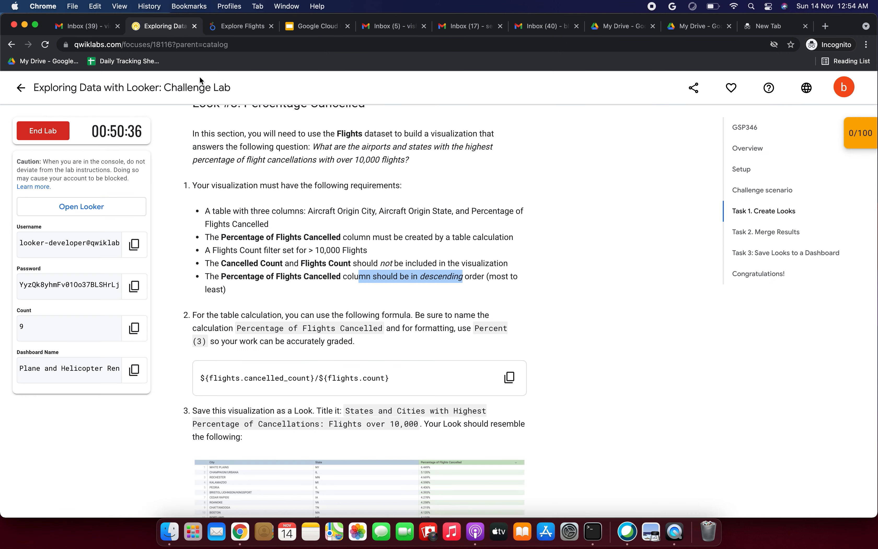
drag(216, 237, 281, 249)
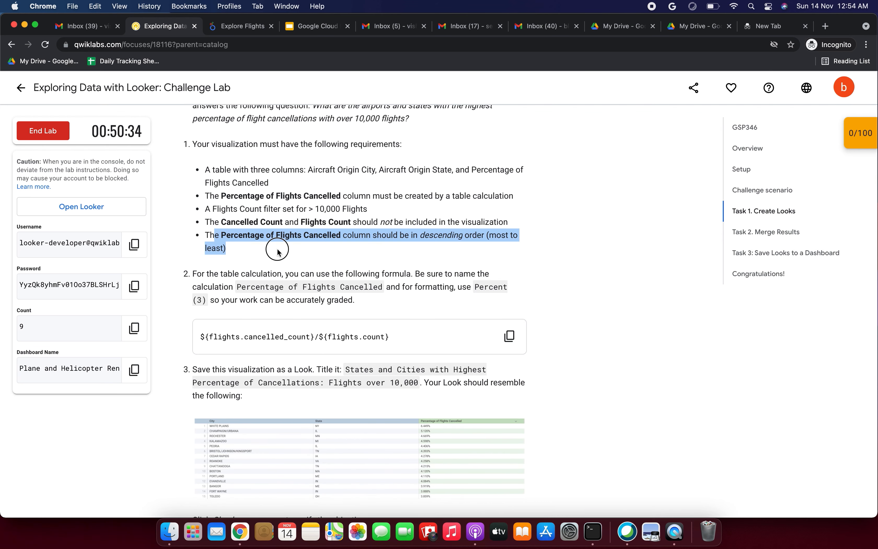
scroll(280, 249, down, 1)
drag(213, 254, 486, 255)
scroll(485, 255, up, 3)
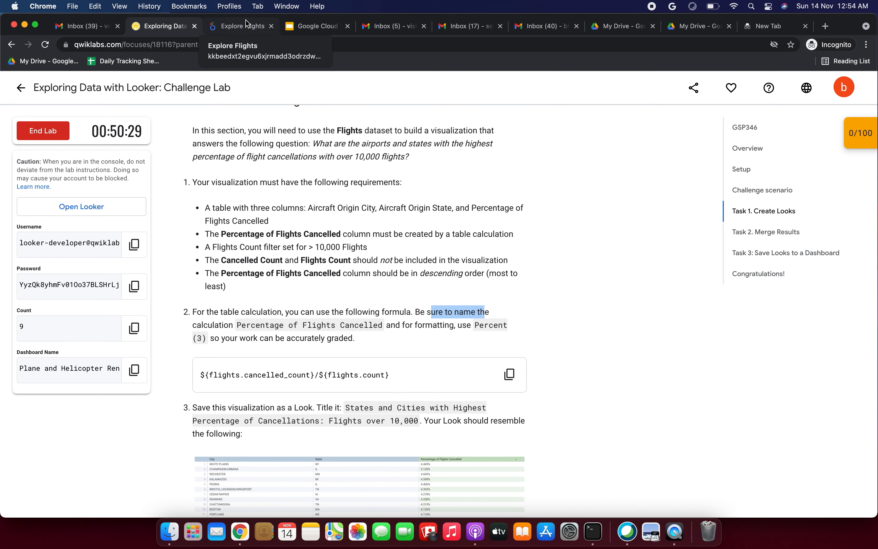
drag(213, 160, 368, 157)
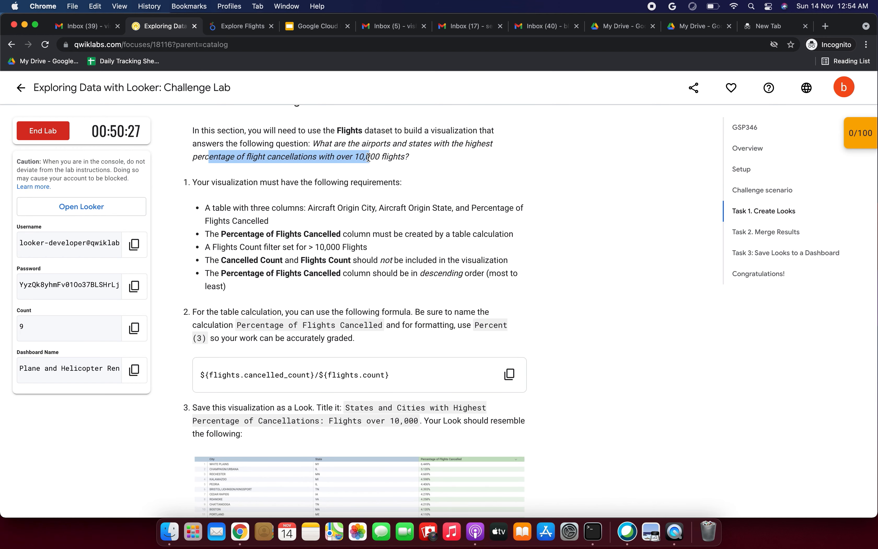
click(257, 27)
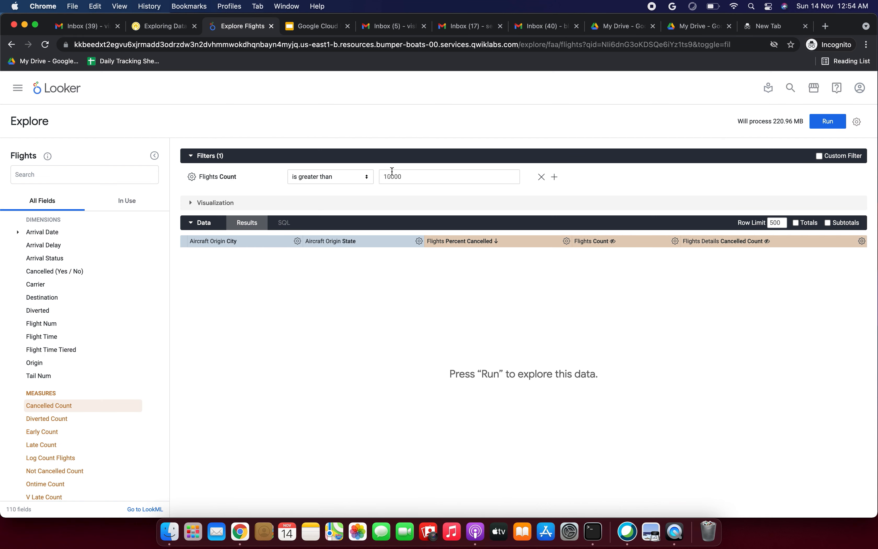
click(172, 31)
drag(246, 247, 313, 248)
scroll(312, 248, up, 1)
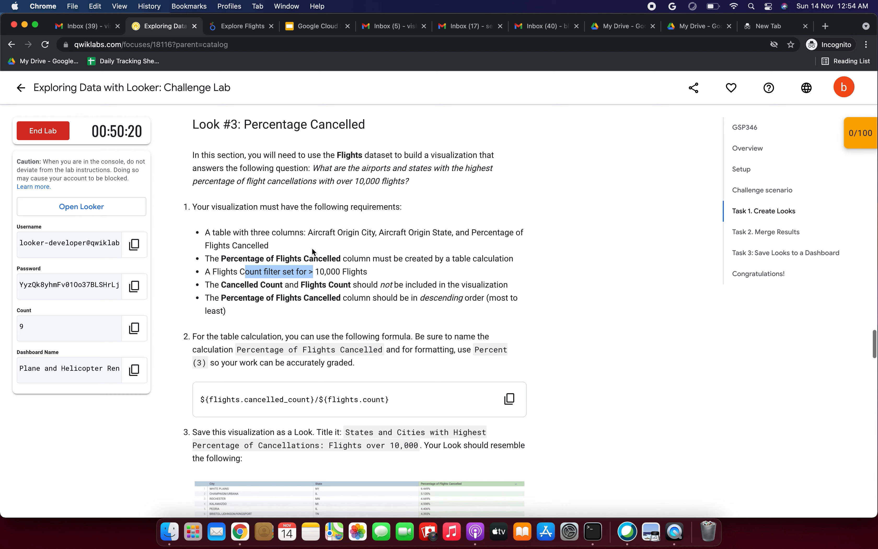
drag(463, 168, 491, 185)
scroll(491, 180, down, 2)
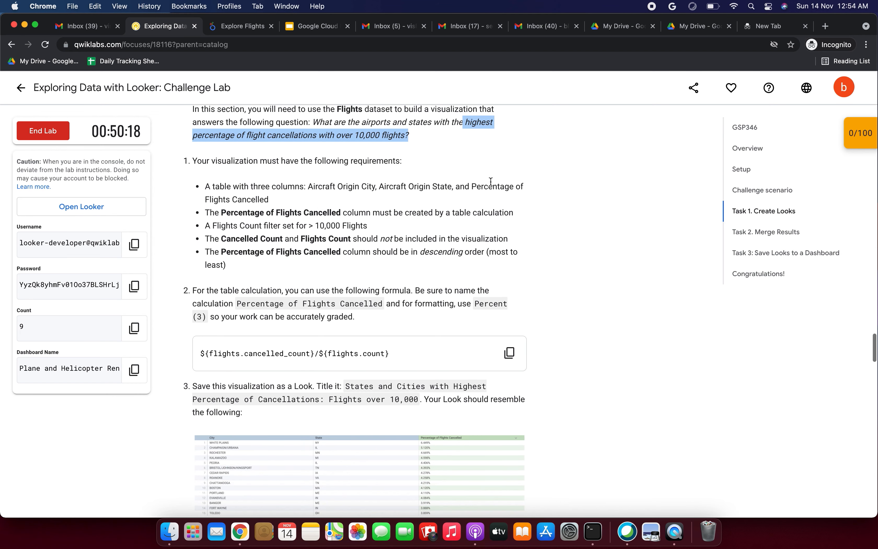
Read the lab's table calculation instructions, copy the name Percentage of Flights Cancelled and return to the Flights Explore's custom fields
drag(266, 303, 360, 303)
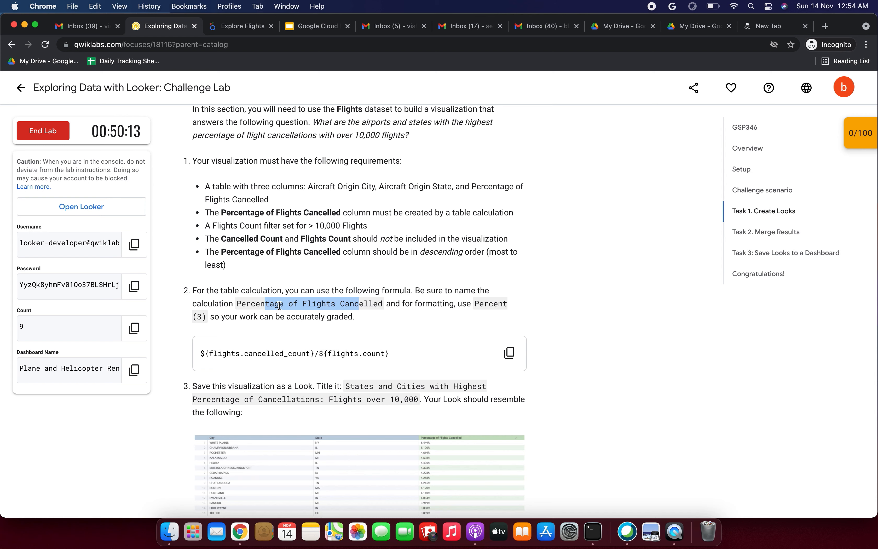
drag(207, 290, 279, 290)
drag(357, 291, 424, 287)
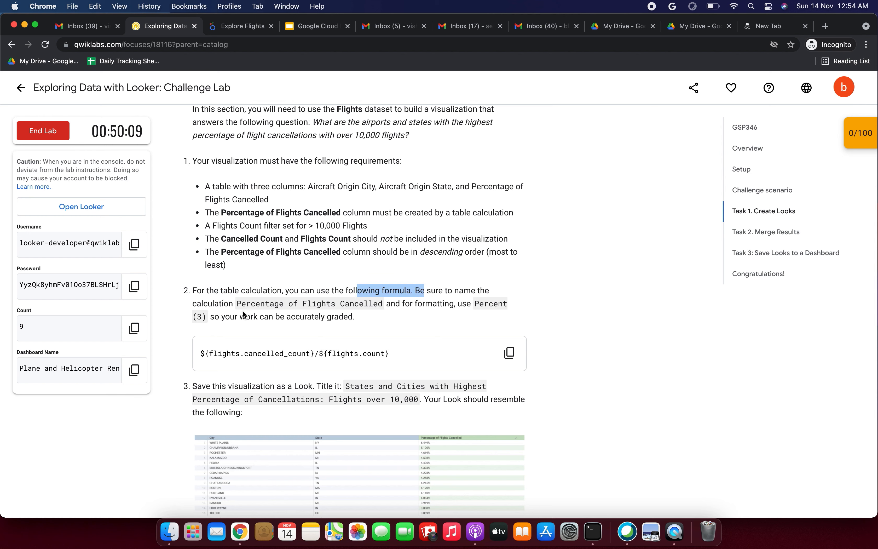
click(278, 301)
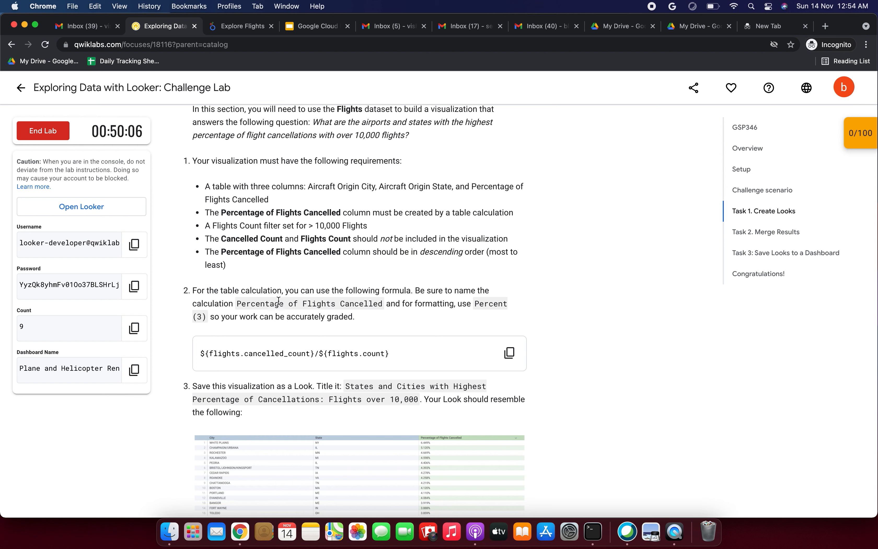
drag(383, 304, 236, 302)
key(super+c)
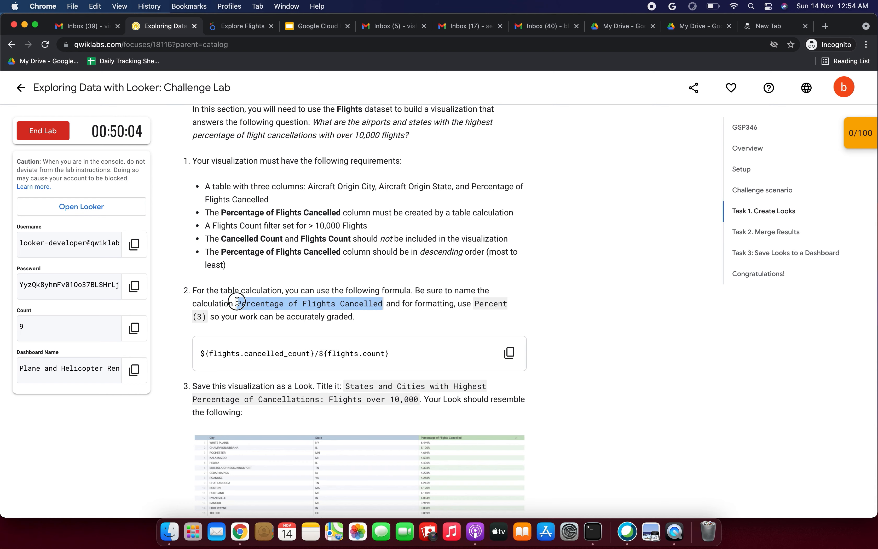
click(239, 25)
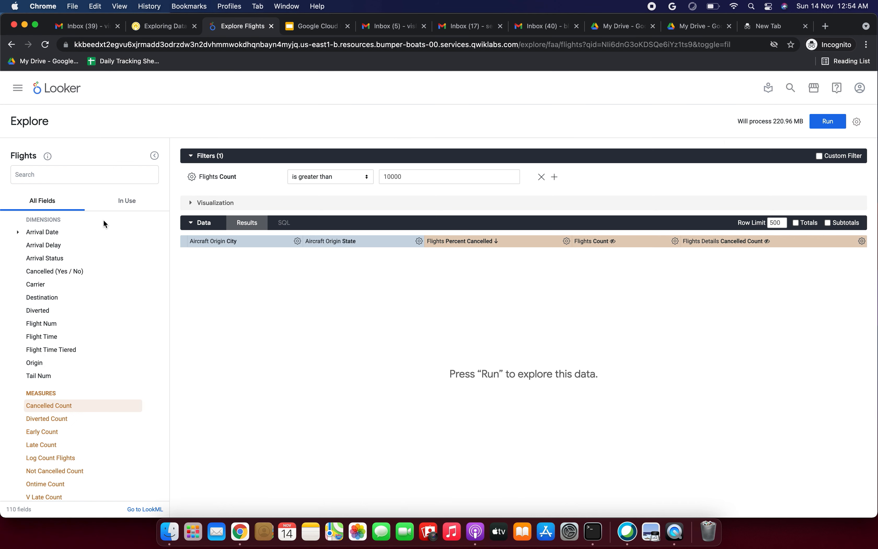
scroll(73, 289, up, 10)
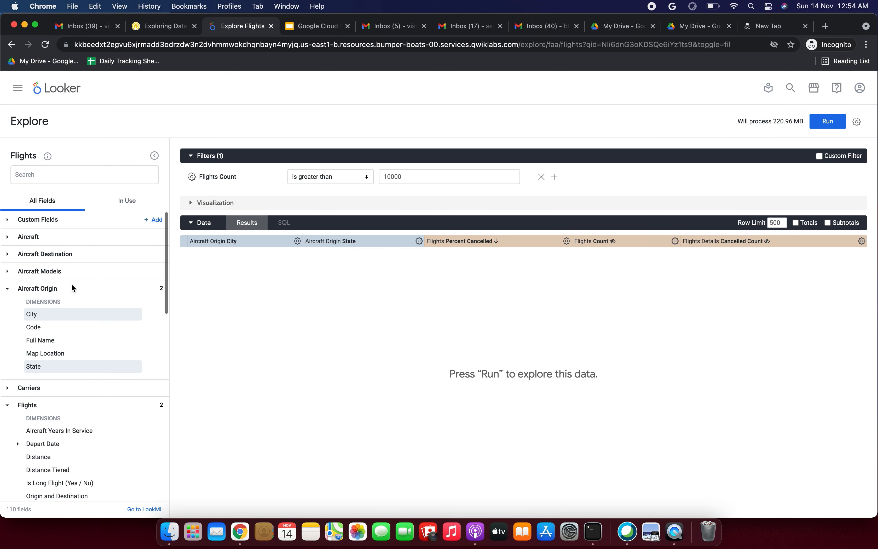
click(155, 220)
click(168, 284)
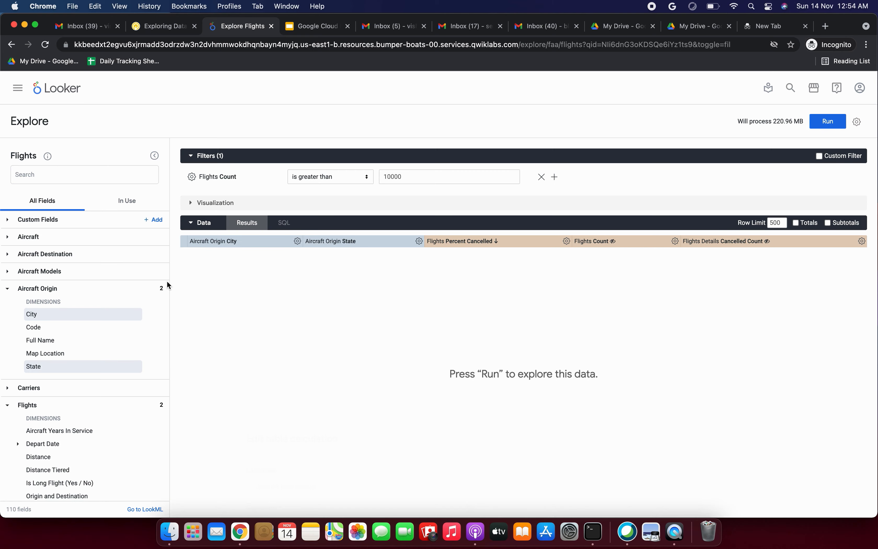
click(563, 402)
click(7, 220)
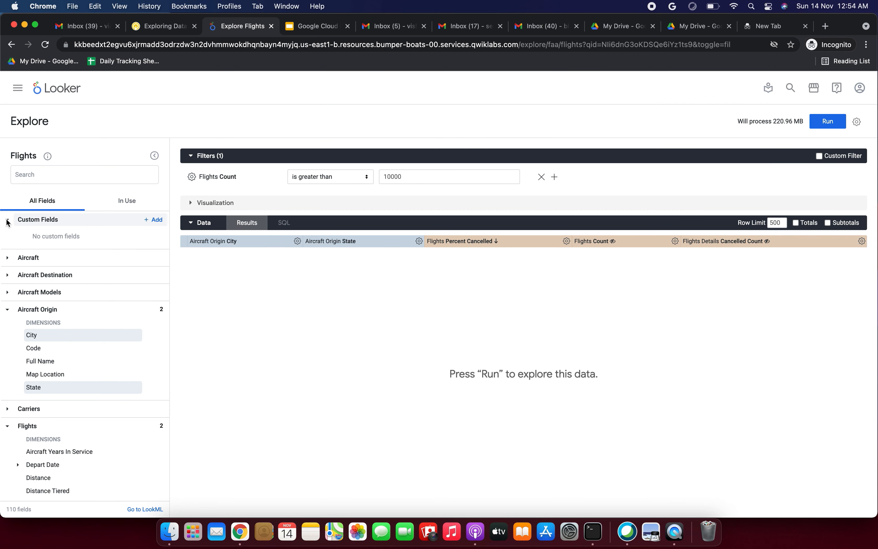
click(7, 220)
Add a custom-expression table calculation to the Flights Explore and name it Percentage of Flights Cancelled
click(154, 219)
click(173, 276)
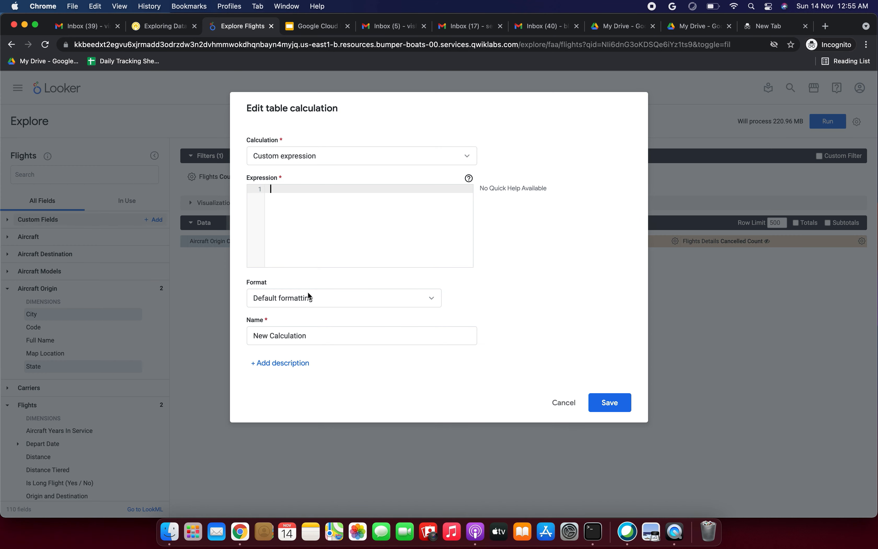
click(312, 336)
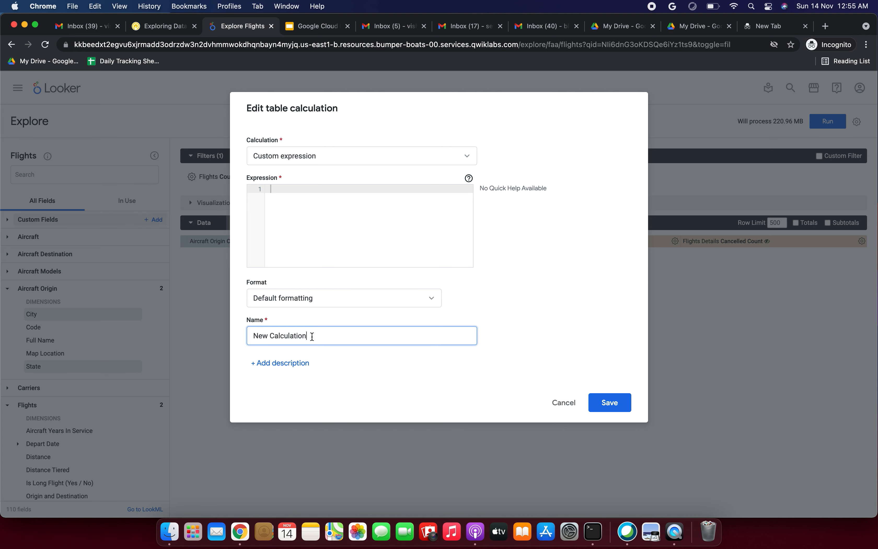
triple_click(312, 336)
key(super+v)
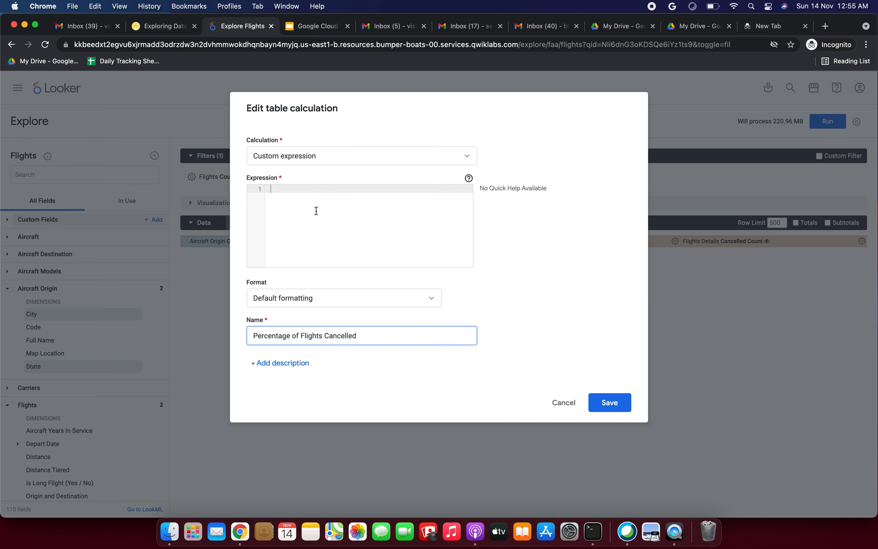
Copy the lab's formula and enter ${flights.cancelled_count}/${flights.count} as the table calculation's expression
click(159, 29)
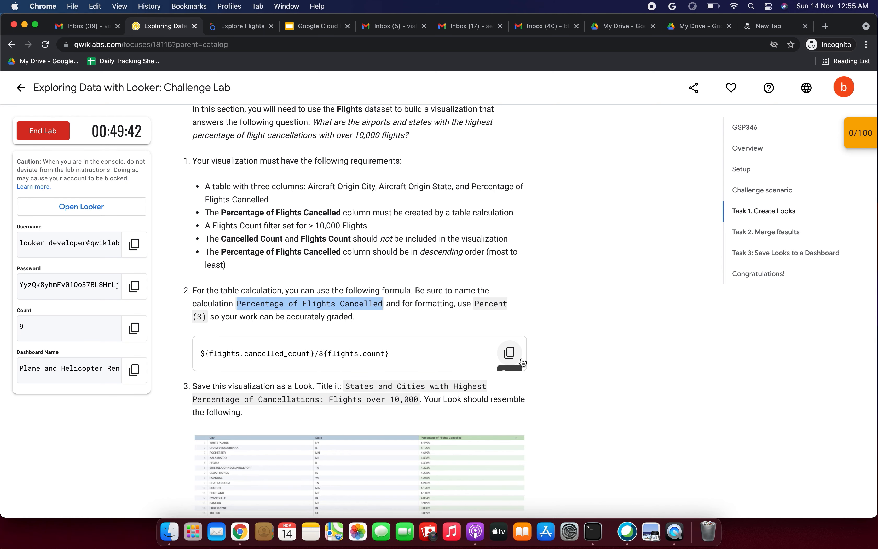
click(509, 352)
click(237, 28)
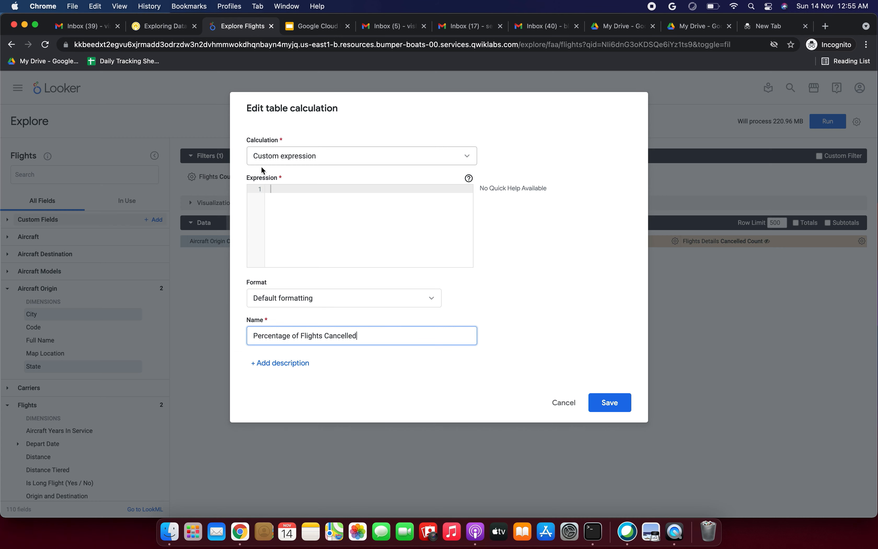
key(super+v)
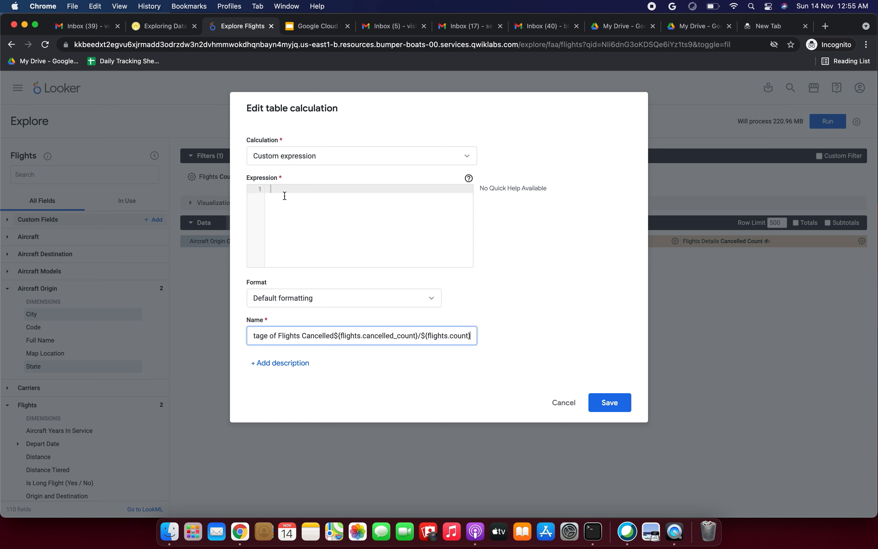
key(super+z)
click(336, 195)
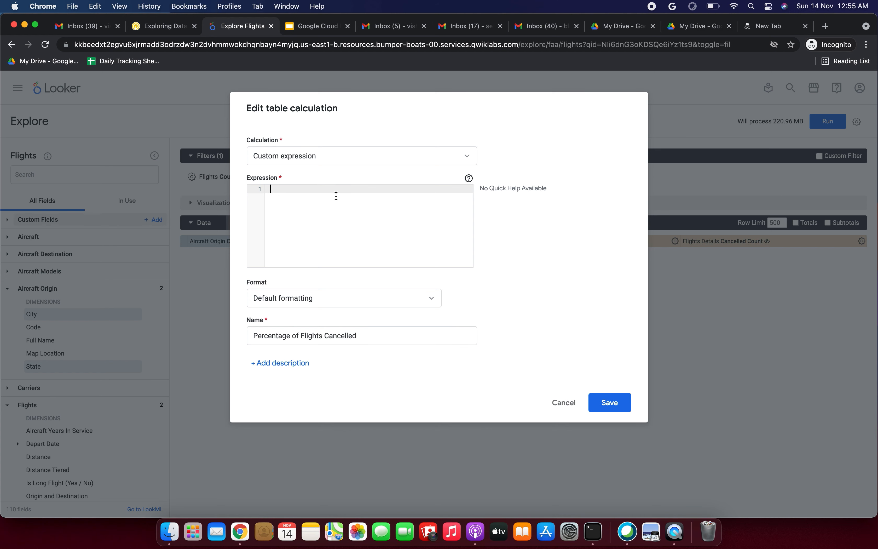
key(super+v)
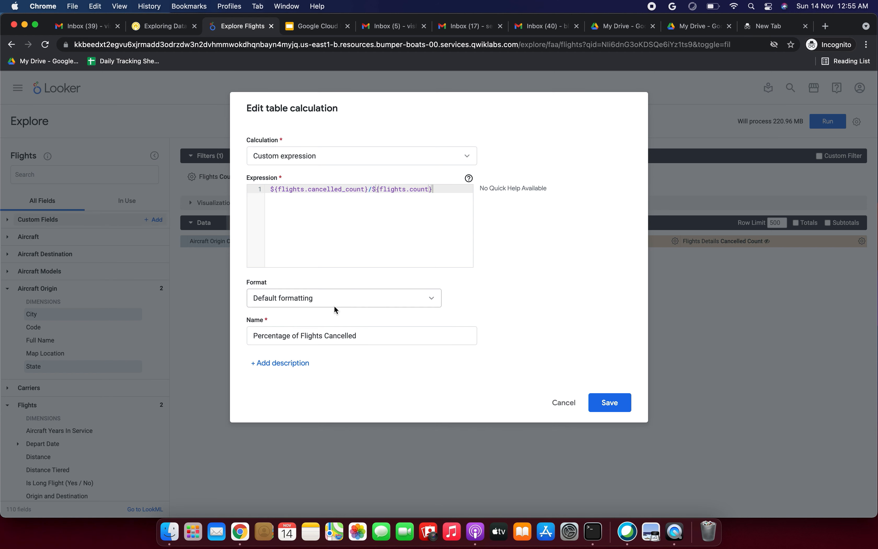
Check the lab's formatting requirement, set the table calculation's format to Percent with 3 decimals and save it
click(177, 26)
drag(476, 308, 484, 305)
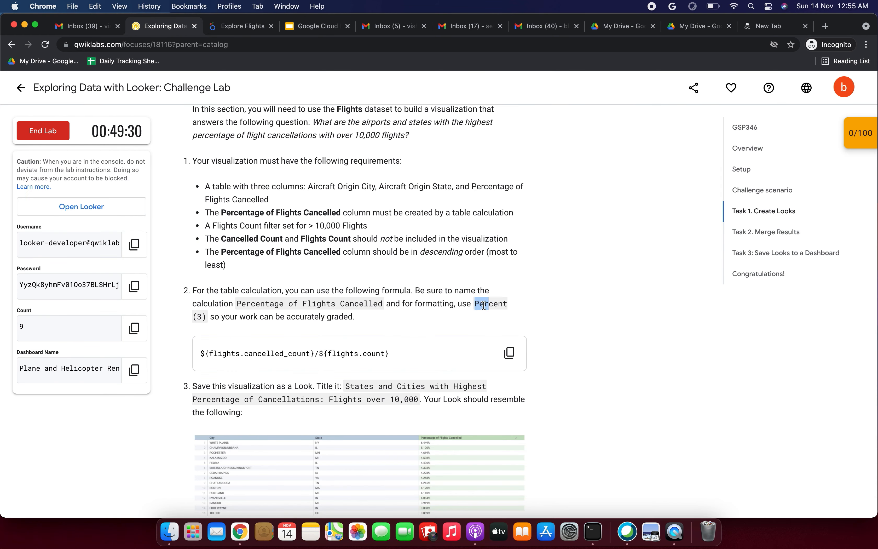
click(248, 32)
click(308, 299)
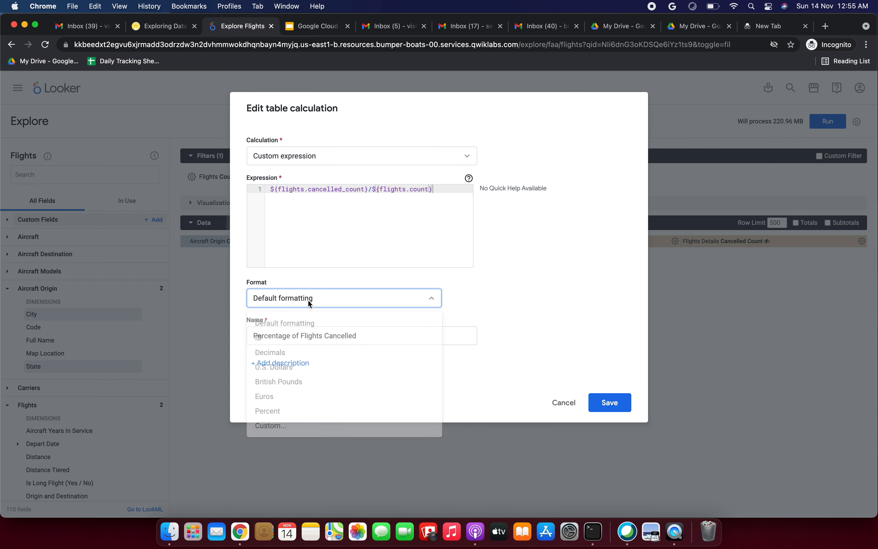
click(288, 414)
click(422, 297)
click(429, 368)
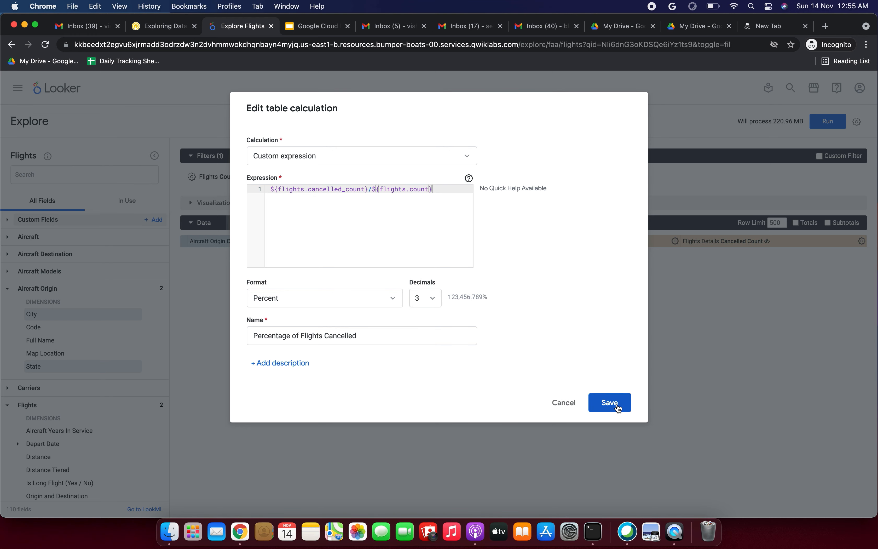
click(609, 402)
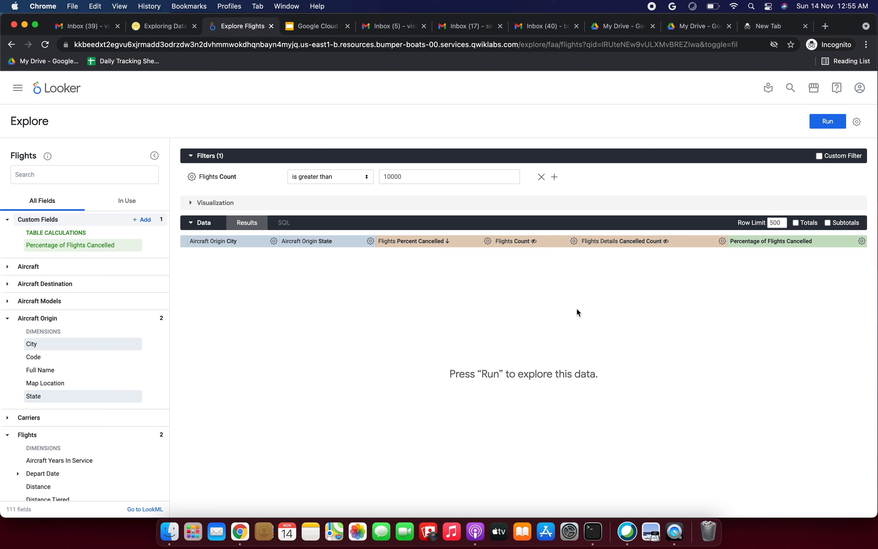
Review the lab's calculation and Look title instructions and check the expression, format and name of the Percentage of Flights Cancelled calculation
click(160, 246)
mouse_move(175, 308)
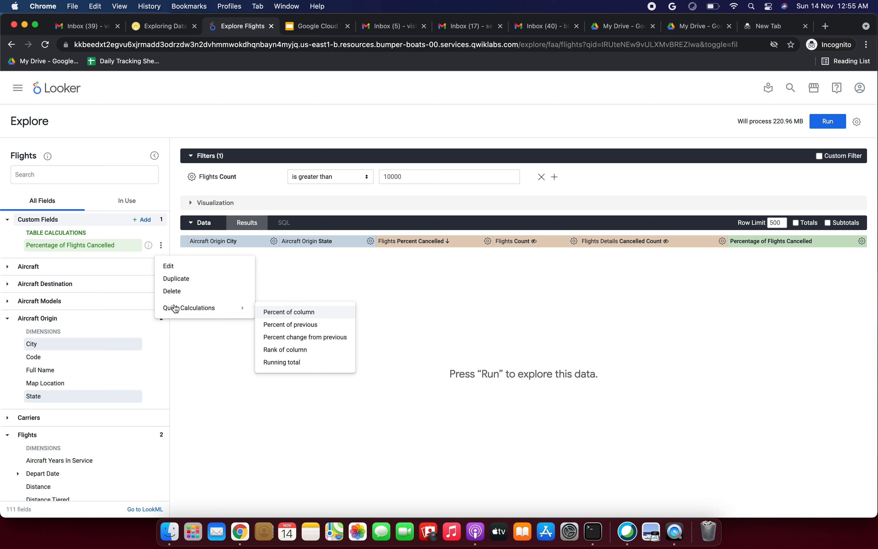
click(165, 33)
scroll(236, 361, down, 3)
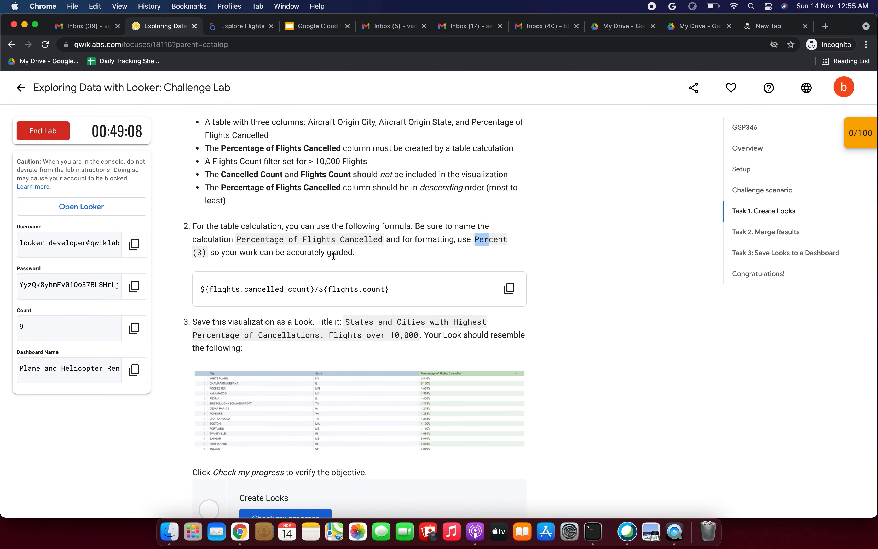
drag(334, 254, 280, 254)
drag(214, 320, 415, 333)
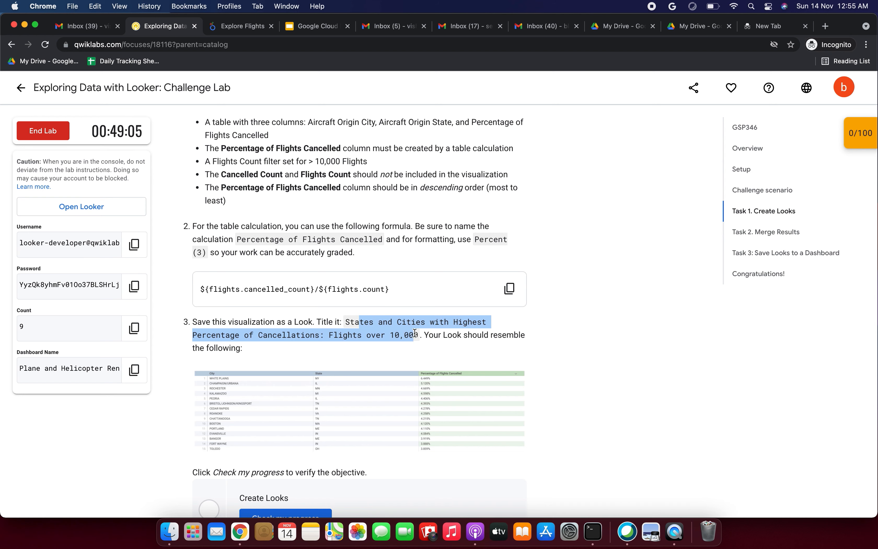
click(437, 346)
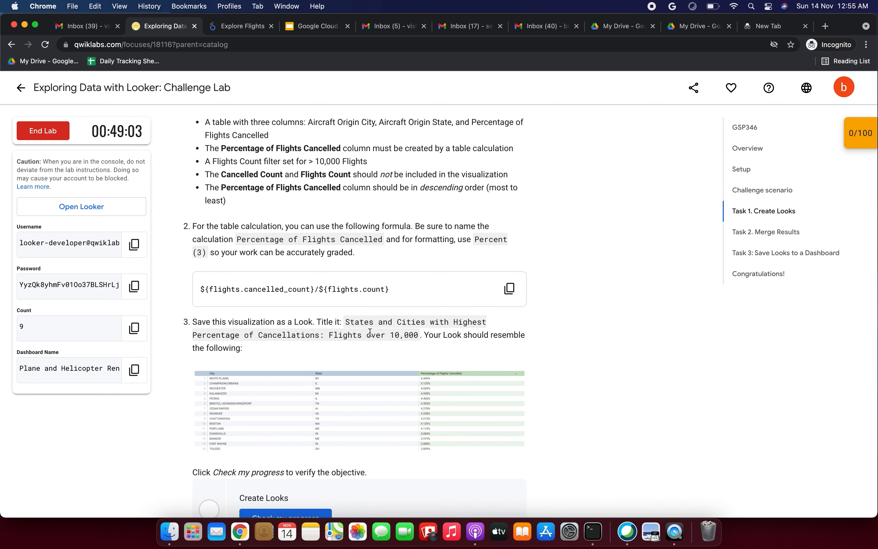
click(350, 322)
drag(350, 322, 418, 338)
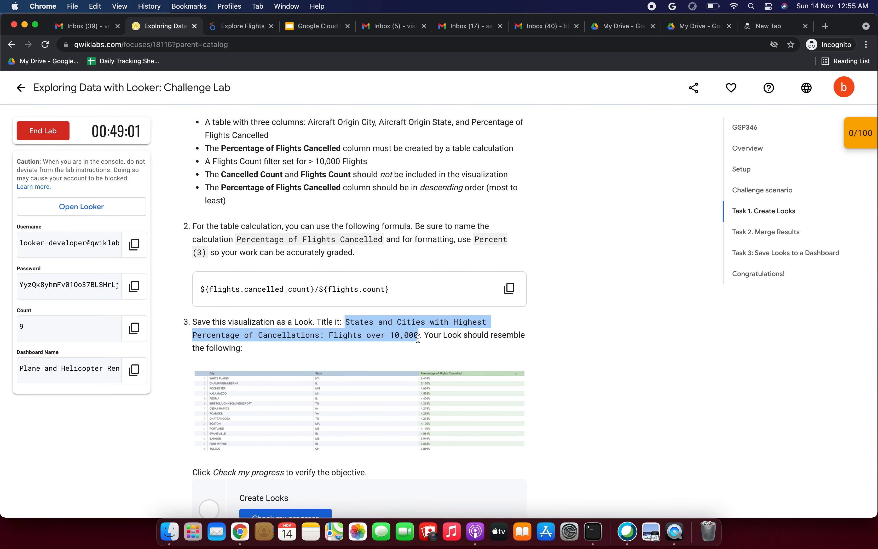
key(ctrl+Tab)
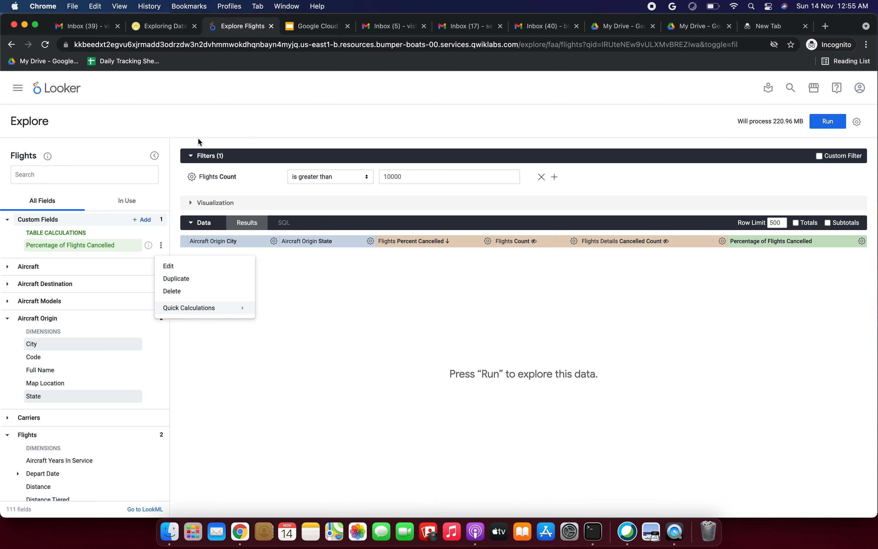
click(171, 266)
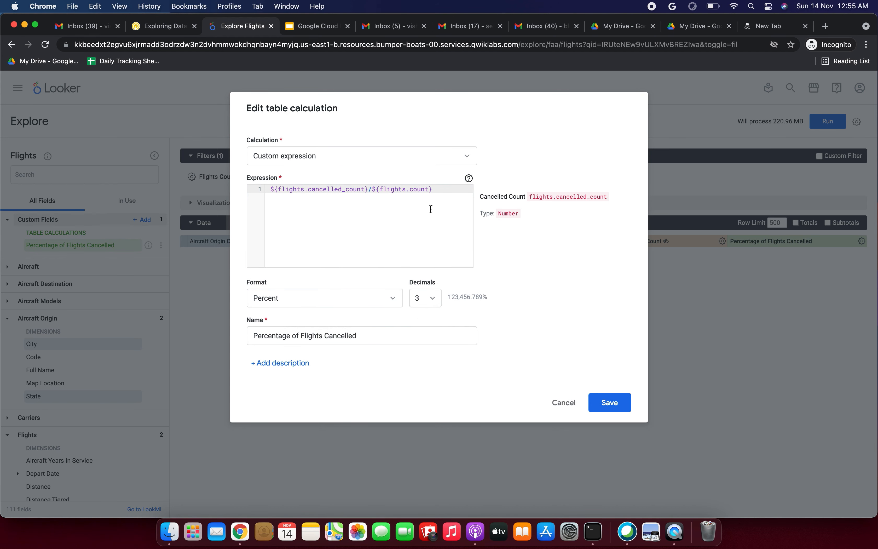
click(608, 403)
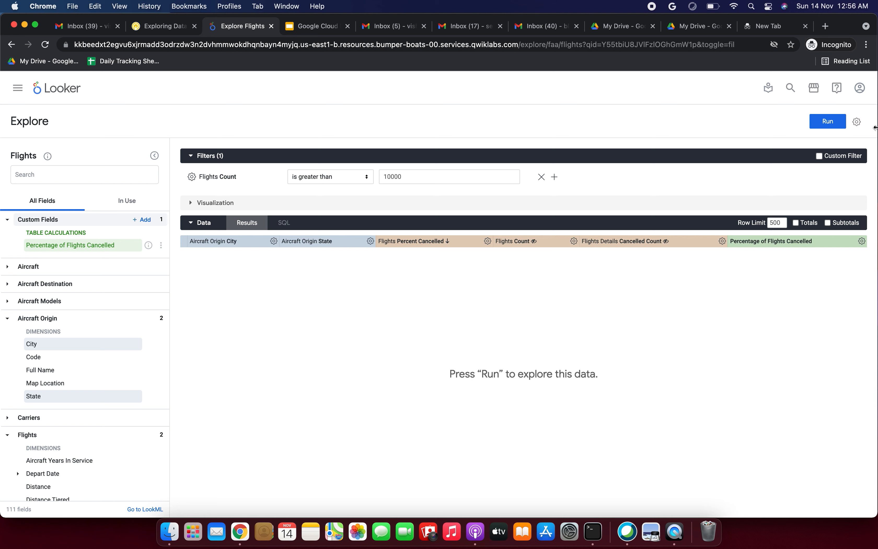
Run the Flights query, sort it by Percentage of Flights Cancelled in descending order and rerun it
click(828, 123)
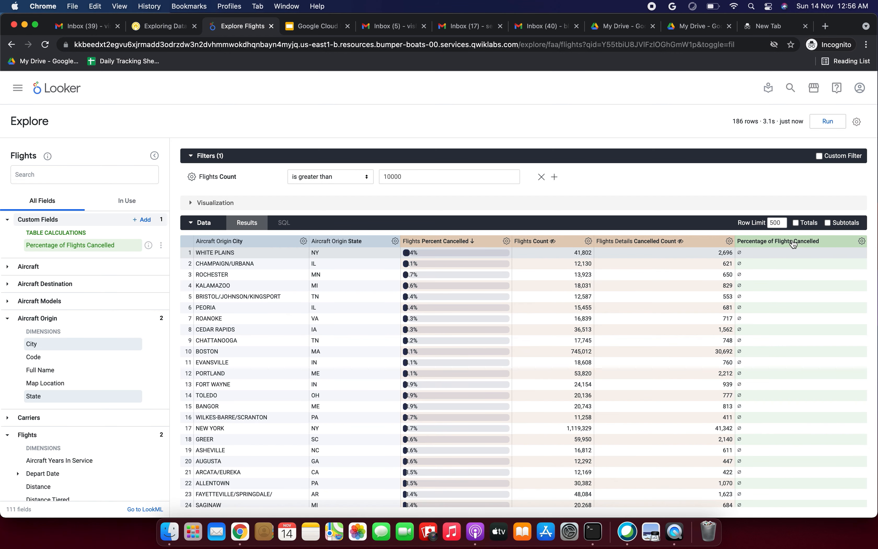
click(792, 239)
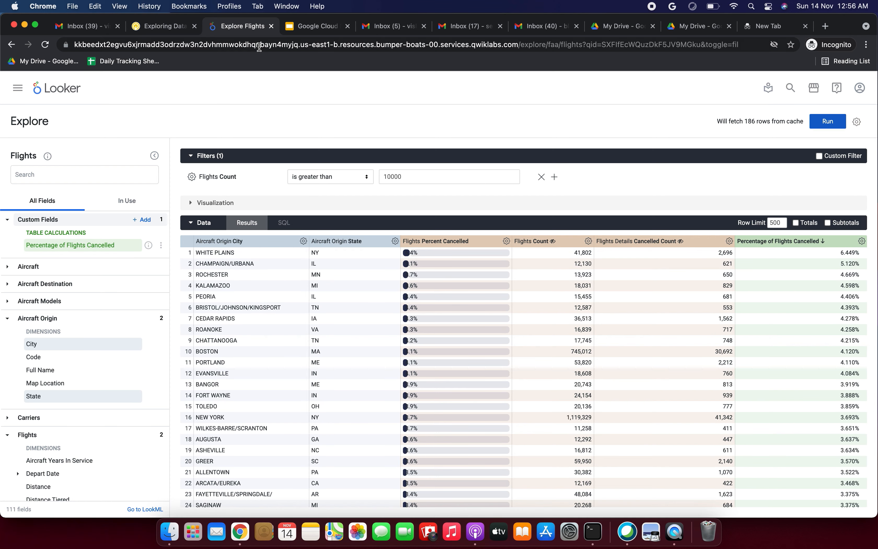
click(152, 26)
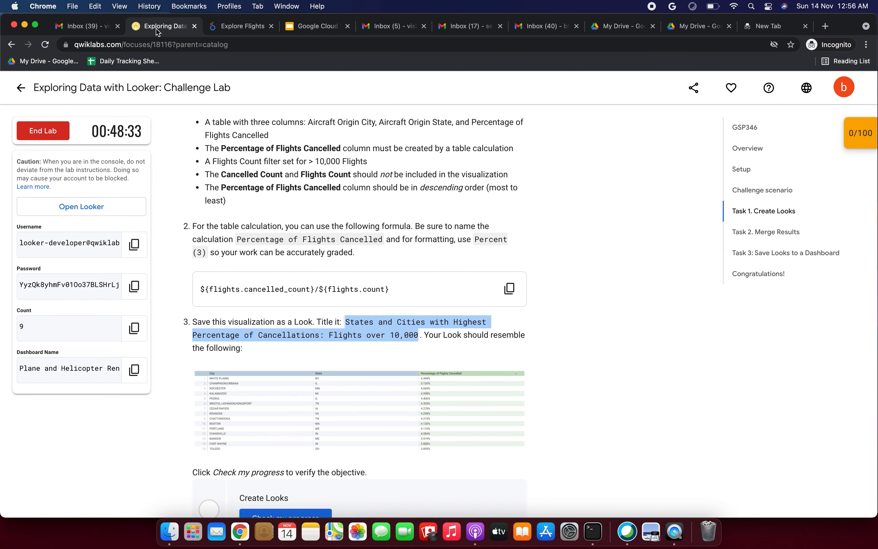
click(243, 28)
click(831, 123)
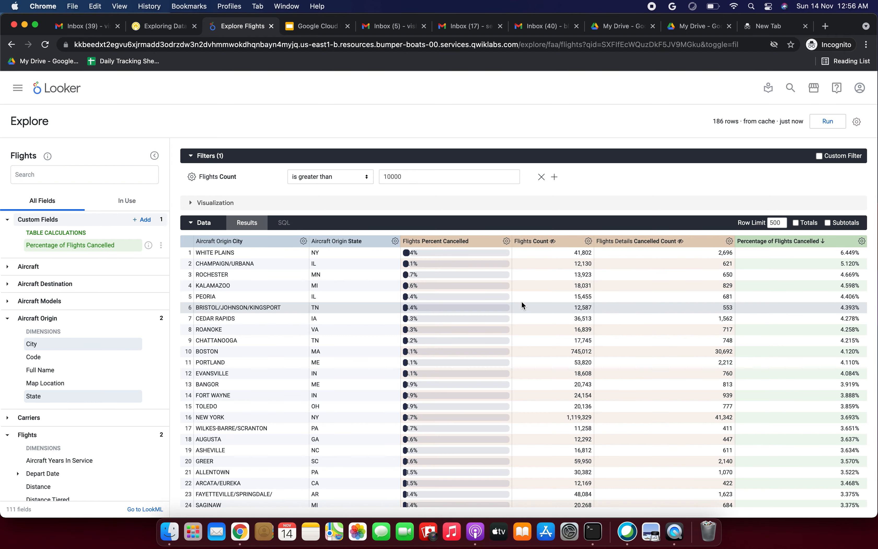
scroll(522, 302, down, 20)
scroll(522, 301, down, 5)
scroll(521, 300, up, 20)
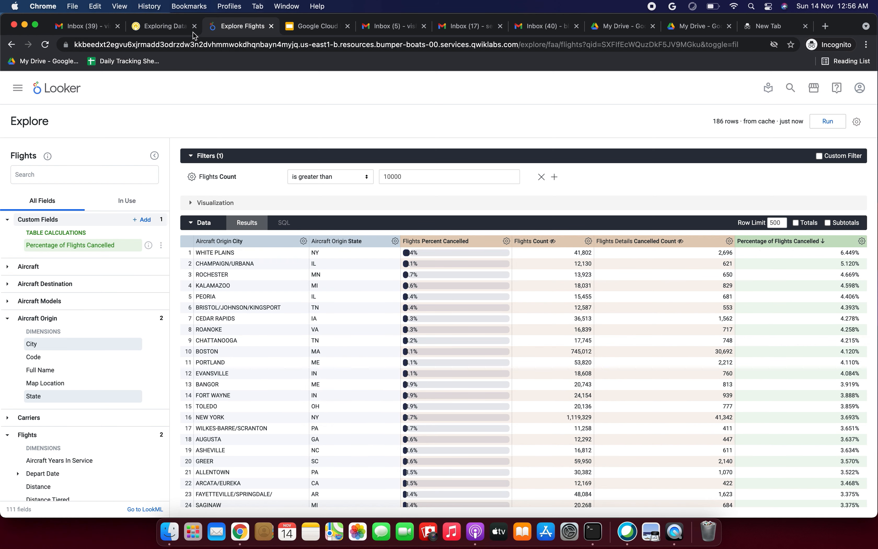
Copy the Look title States and Cities with Highest Percentage of Cancellations: Flights over 10,000 from the lab instructions and return to the Explore
click(175, 27)
scroll(243, 253, down, 4)
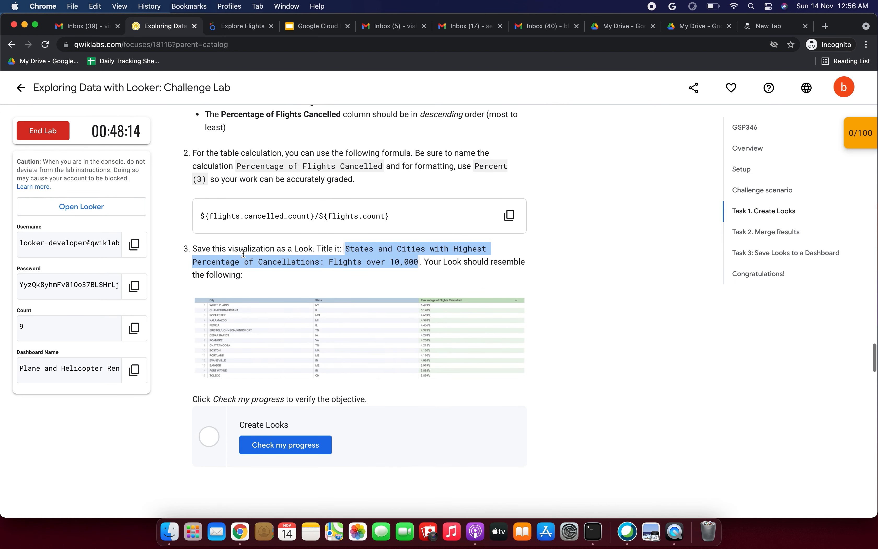
click(248, 275)
drag(345, 250, 416, 262)
key(super+c)
click(238, 29)
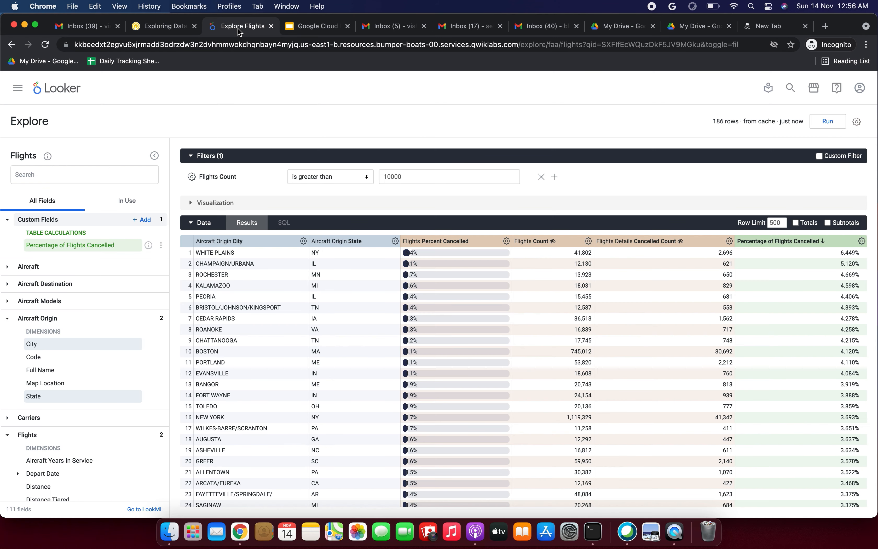
Expand the visualization and display the Flights results as a table
click(191, 202)
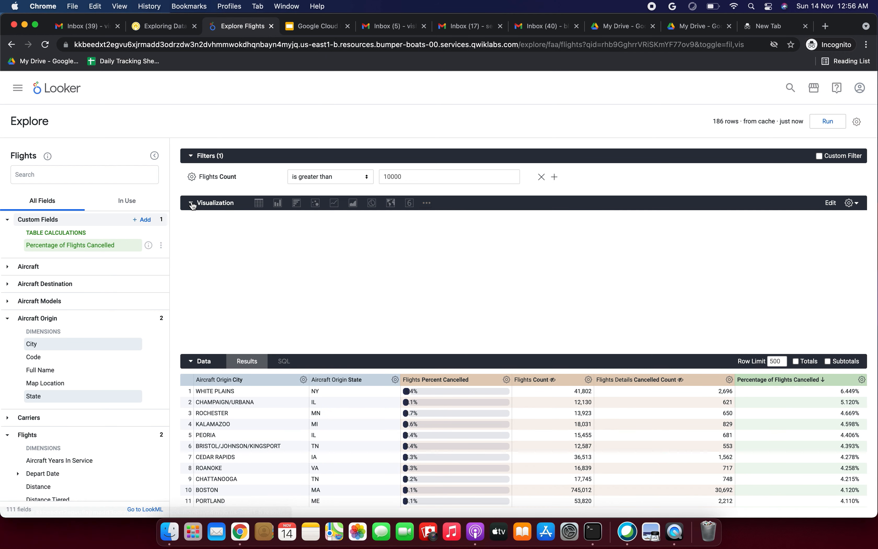
click(259, 203)
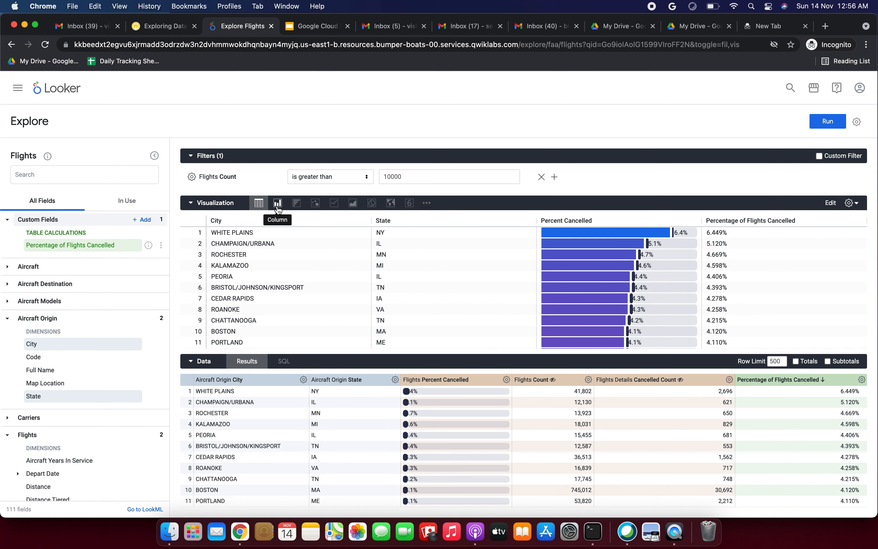
scroll(254, 334, down, 3)
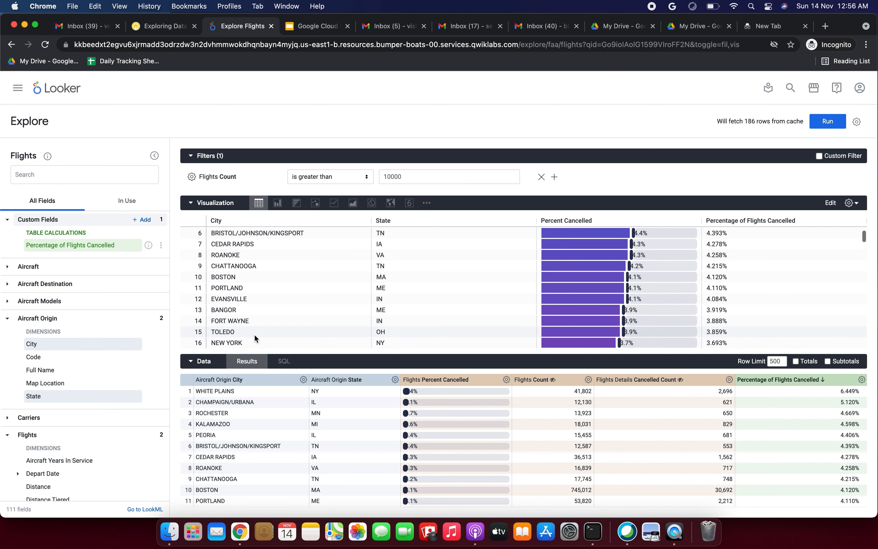
Save the query as a Look titled States and Cities with Highest Percentage of Cancellations: Flights over 10,000 in the Developer Student folder
click(858, 123)
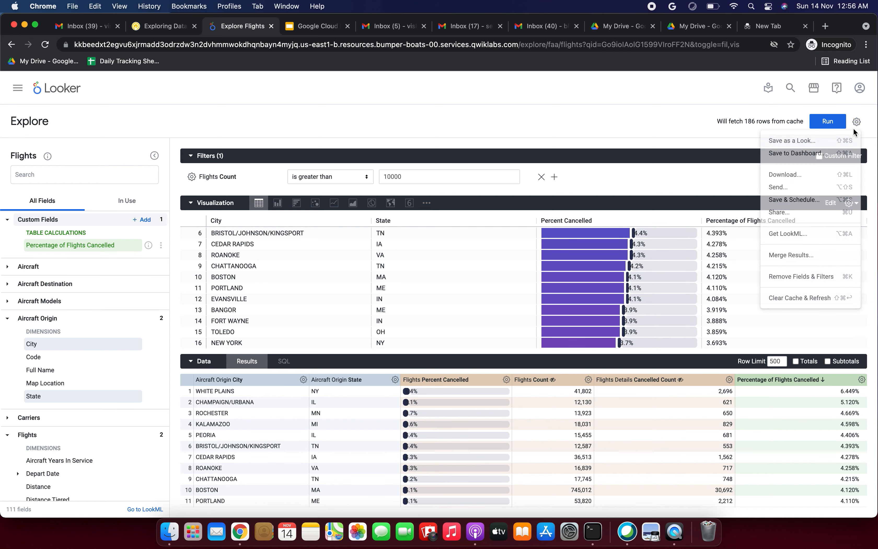
click(813, 142)
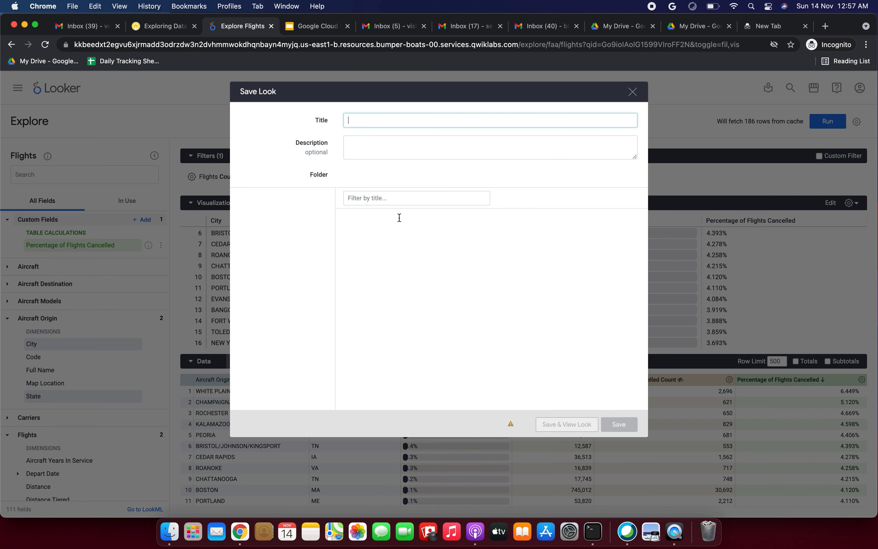
click(160, 32)
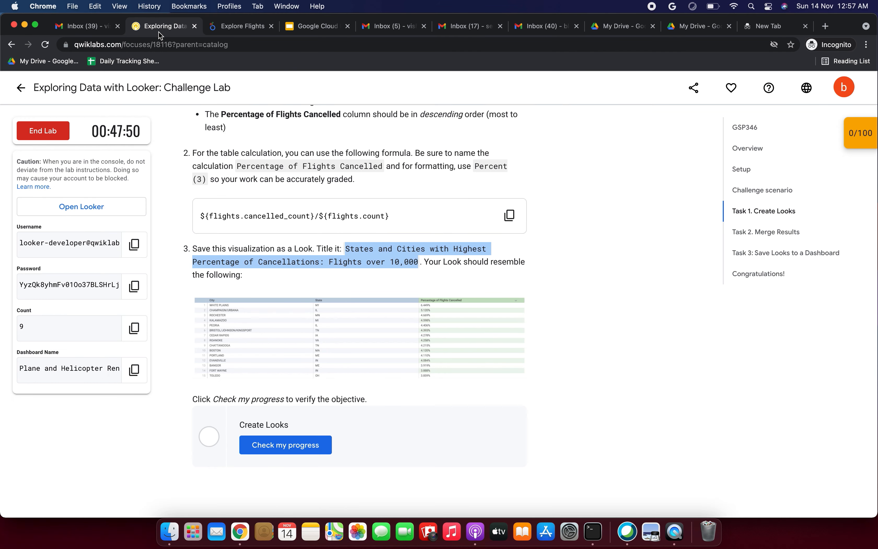
click(231, 31)
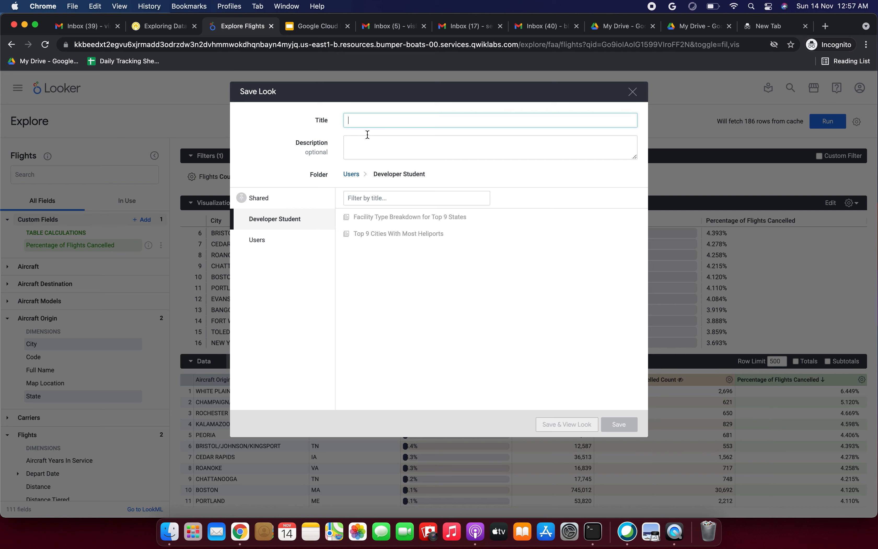
key(super+v)
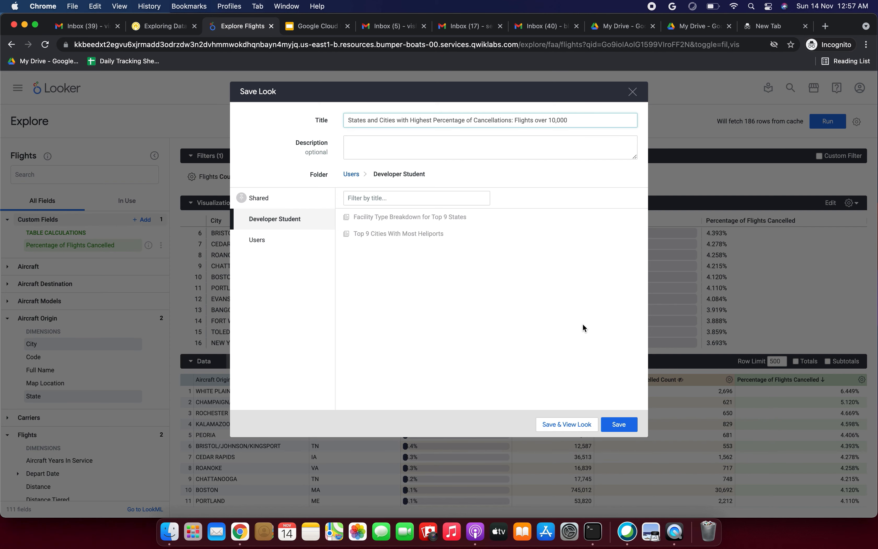
click(619, 424)
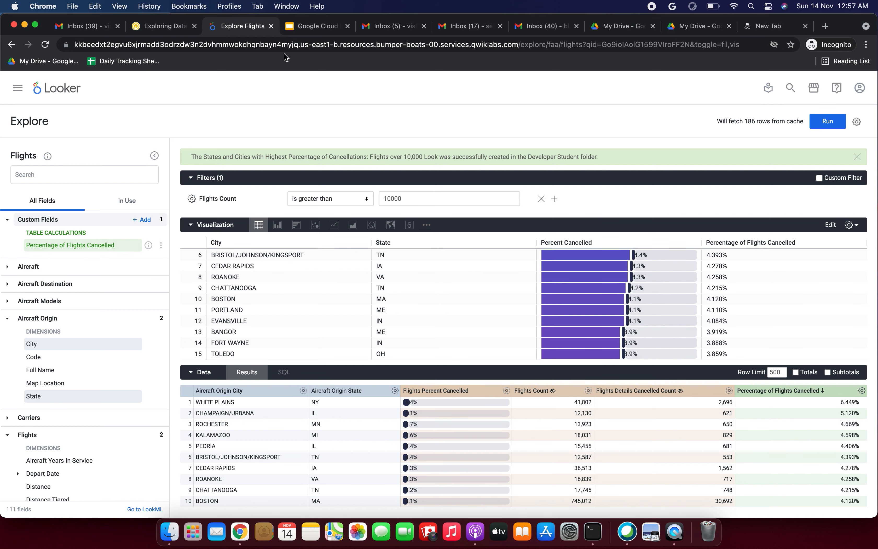
Return to the lab instructions and check the progress of the Create Looks objective
click(167, 31)
scroll(290, 327, down, 3)
click(295, 397)
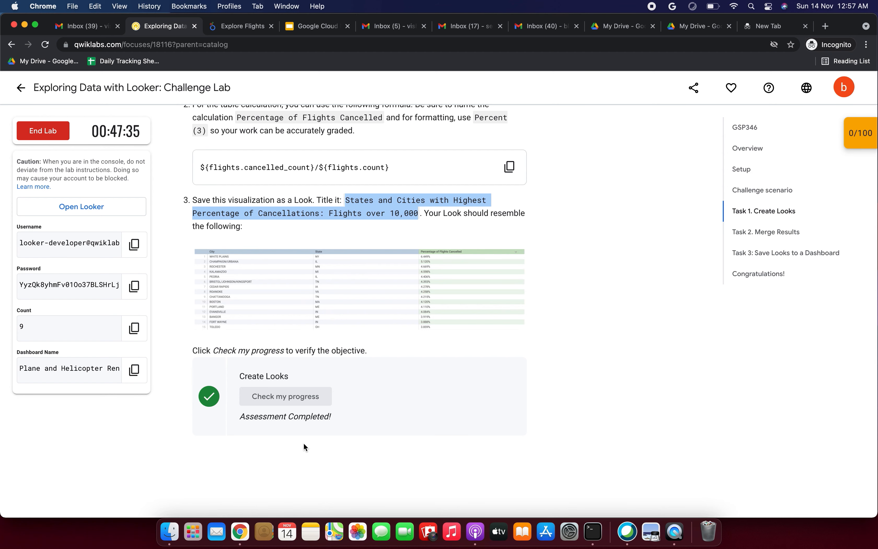
Read the Task 2 Merge Results instructions, including the datasets to merge and the visualization requirements
scroll(304, 442, down, 10)
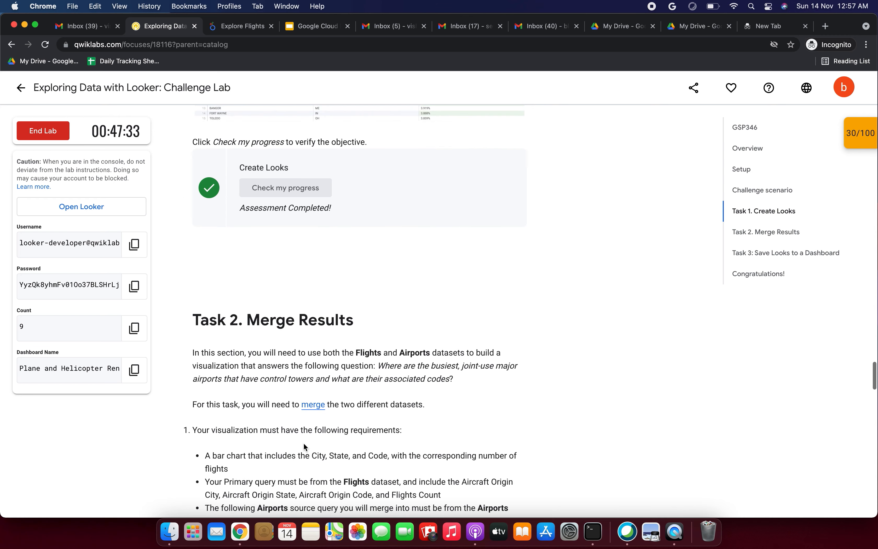
drag(247, 185, 363, 184)
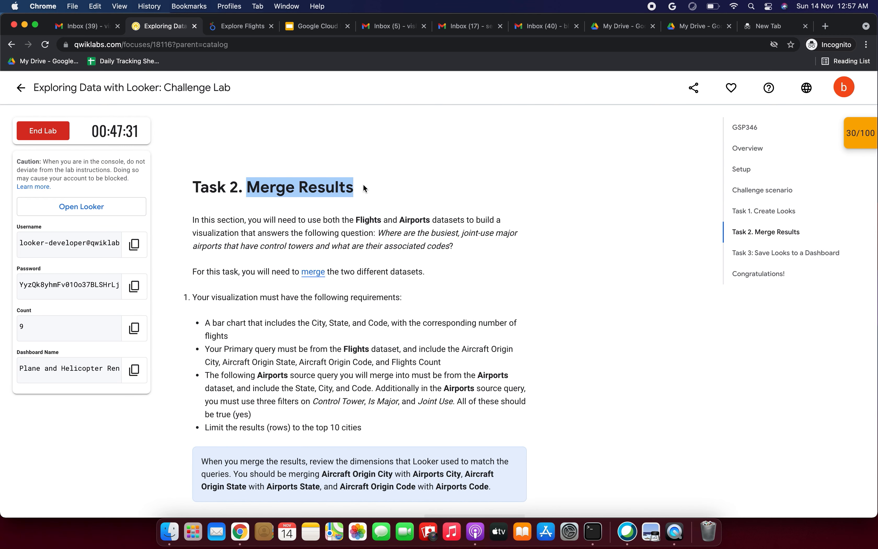
scroll(363, 185, down, 2)
drag(193, 178, 463, 207)
click(470, 234)
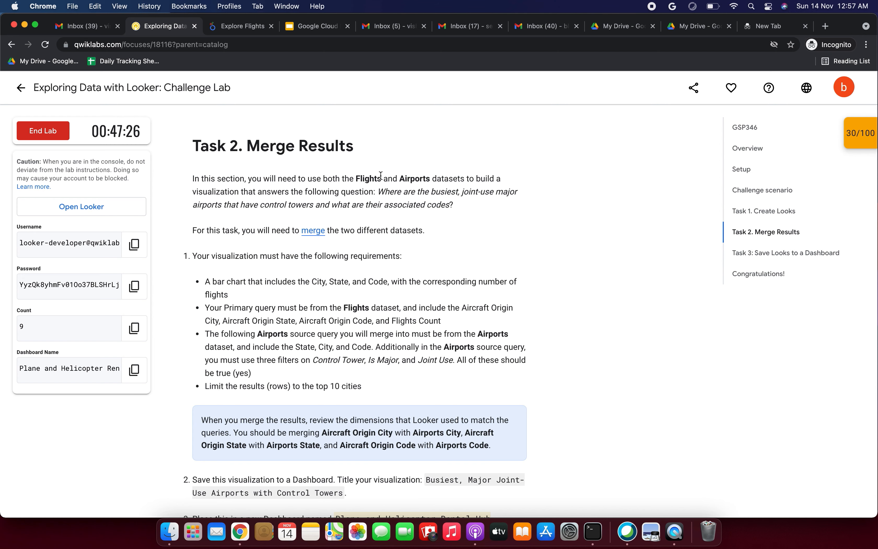
drag(366, 177, 425, 177)
click(202, 232)
drag(202, 231, 427, 231)
scroll(427, 231, down, 1)
drag(261, 216, 417, 213)
scroll(417, 213, down, 1)
click(206, 208)
drag(206, 208, 509, 222)
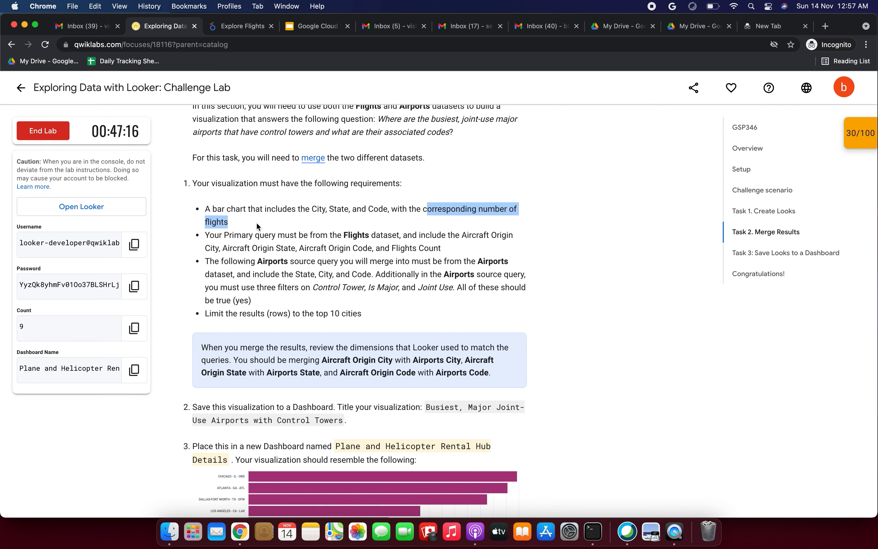
scroll(257, 222, up, 3)
scroll(263, 232, down, 1)
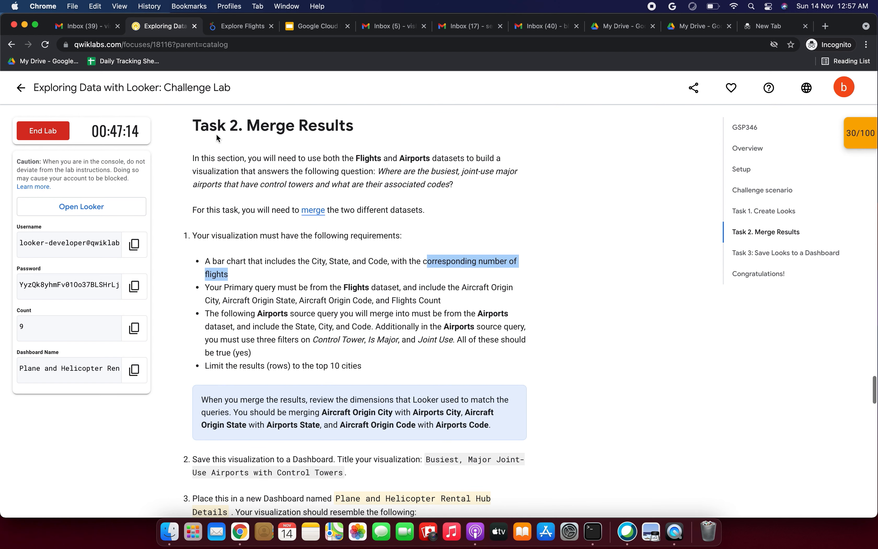
Return to Looker and open a new Flights Explore from the FAA model
click(234, 28)
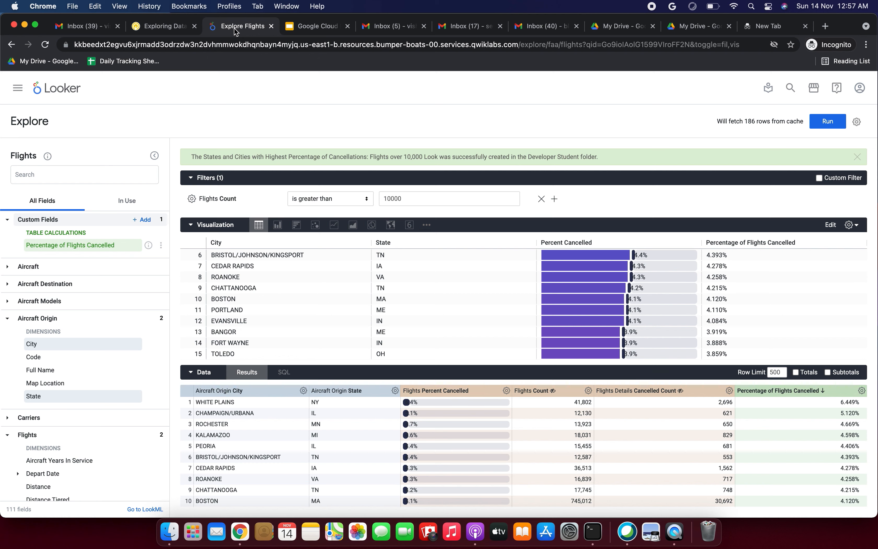
click(71, 91)
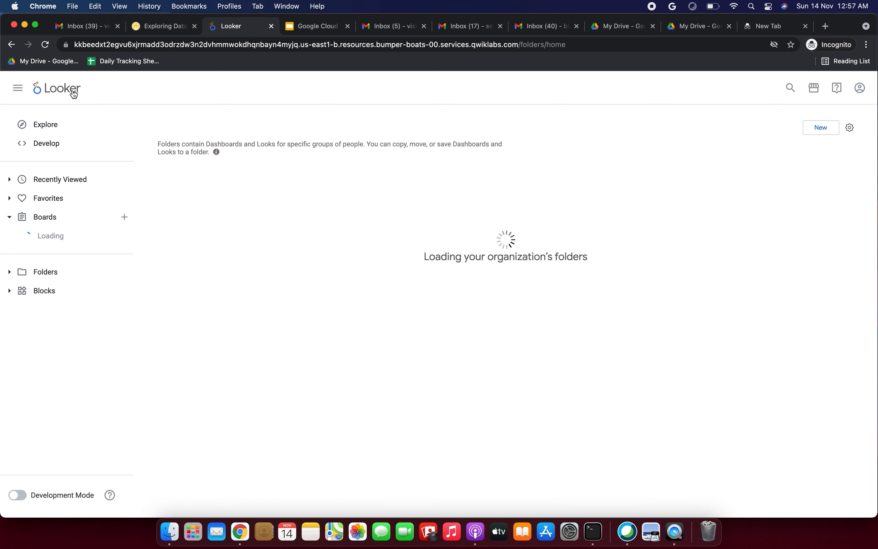
click(70, 124)
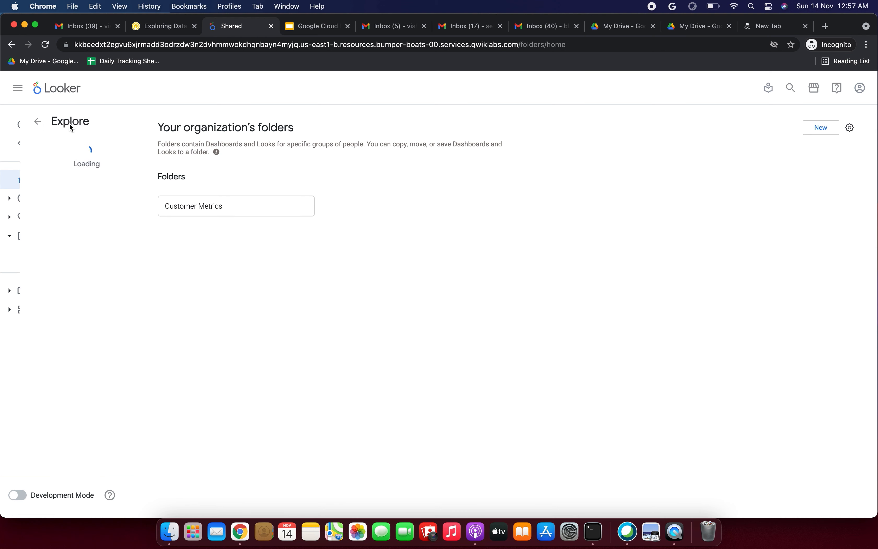
click(10, 205)
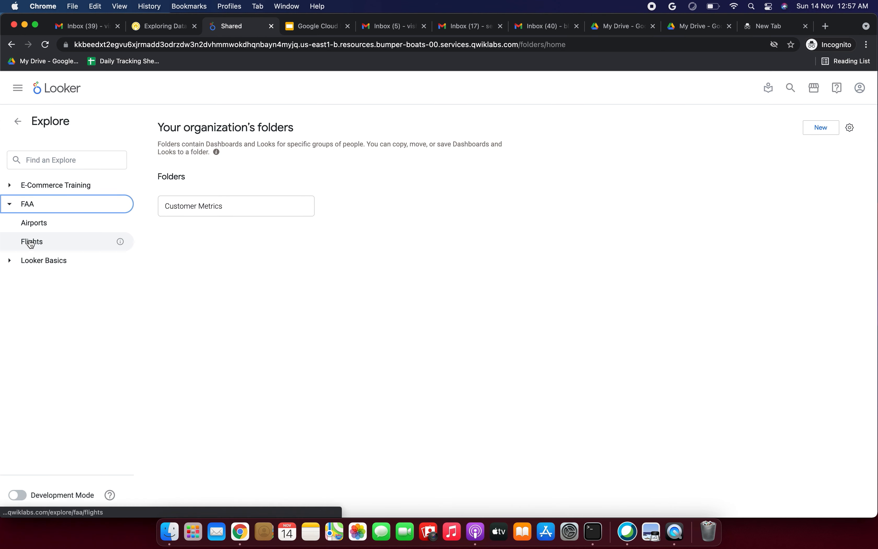
click(44, 243)
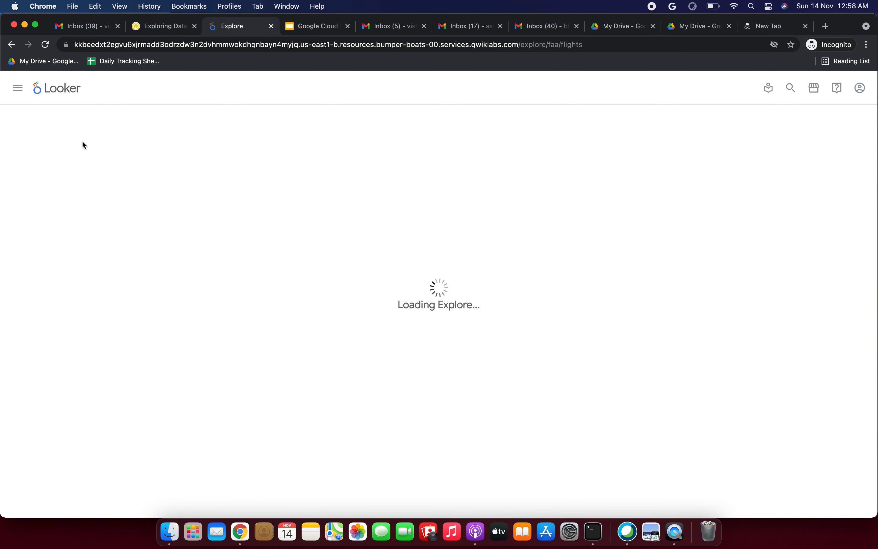
Check which fields the Task 2 bar chart must include and compare them with the Flights Explore's field groups
click(145, 31)
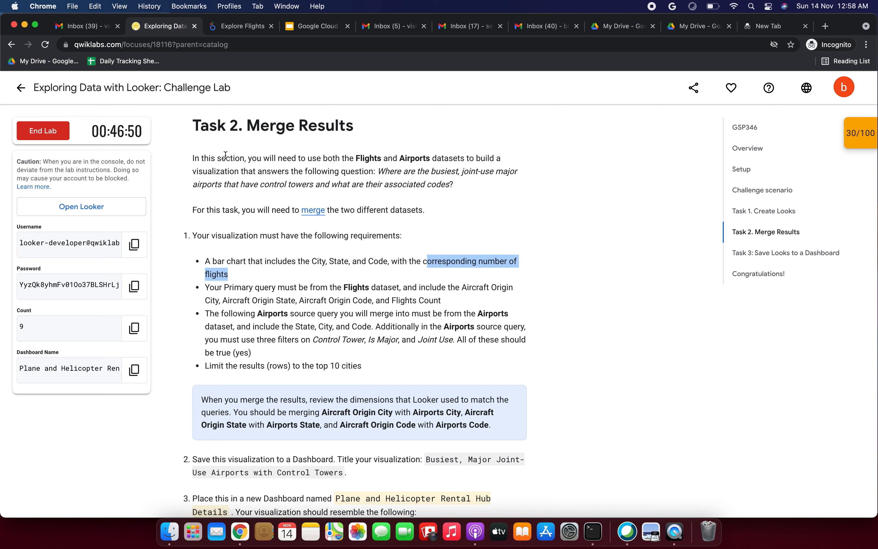
drag(309, 261, 331, 272)
click(249, 29)
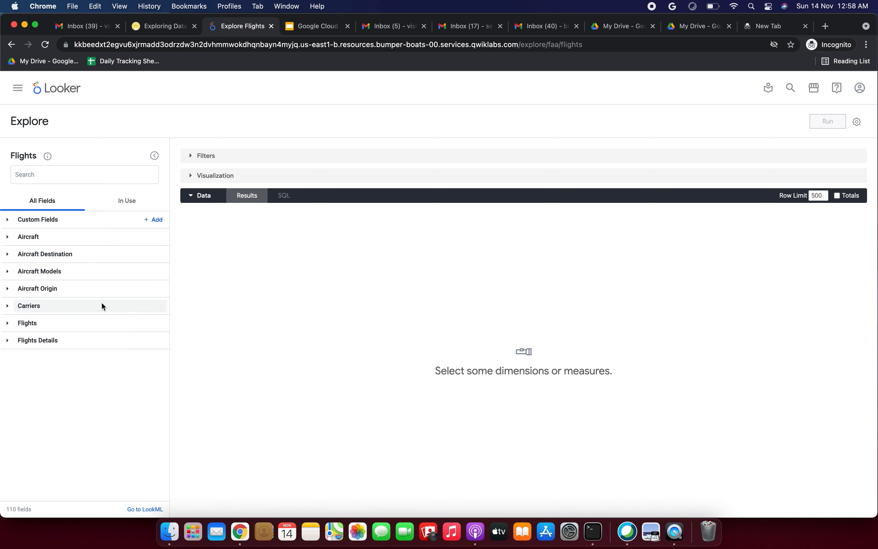
click(167, 29)
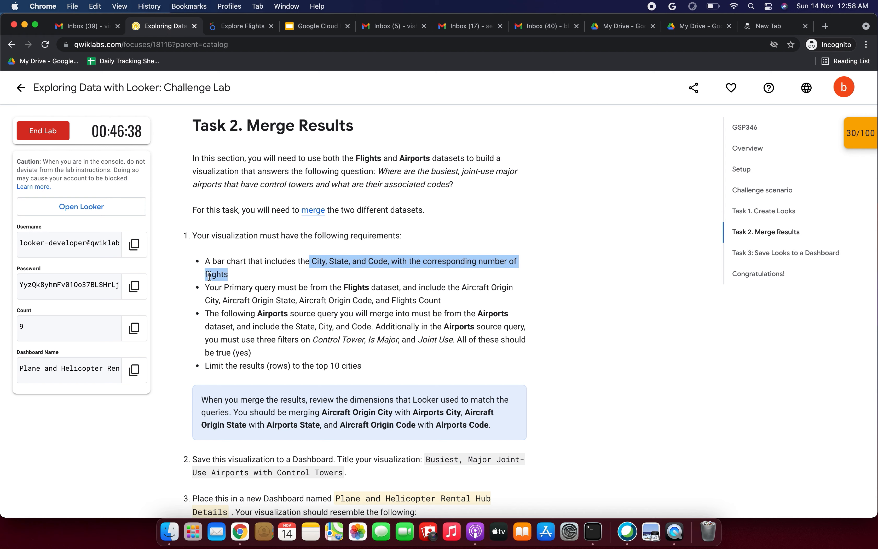
click(231, 259)
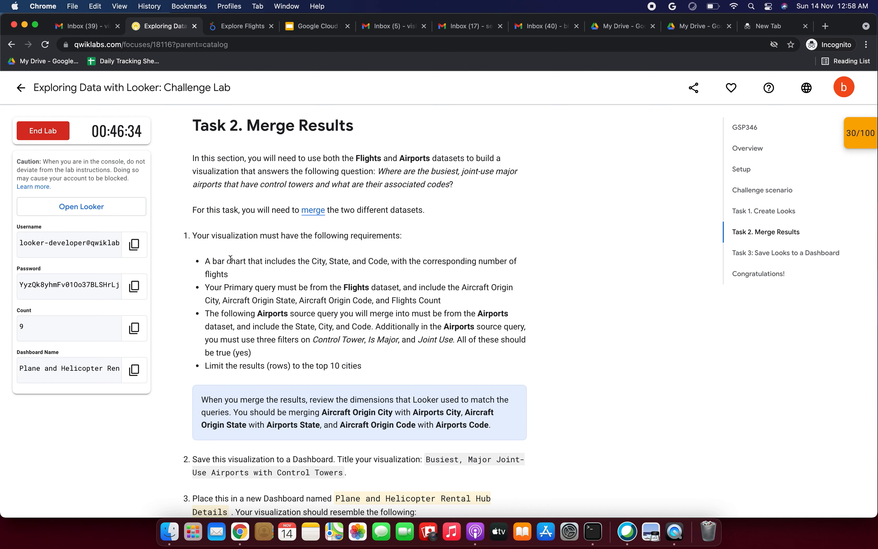
drag(326, 261, 398, 261)
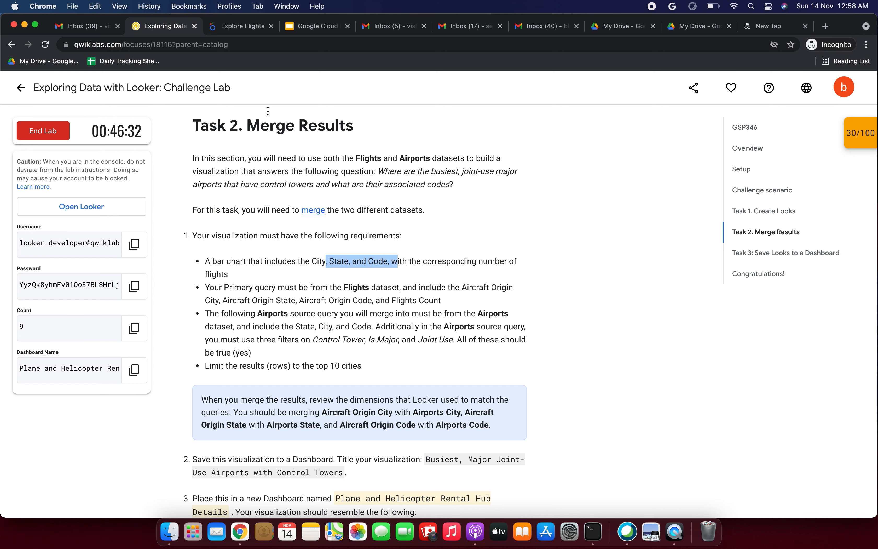
click(239, 31)
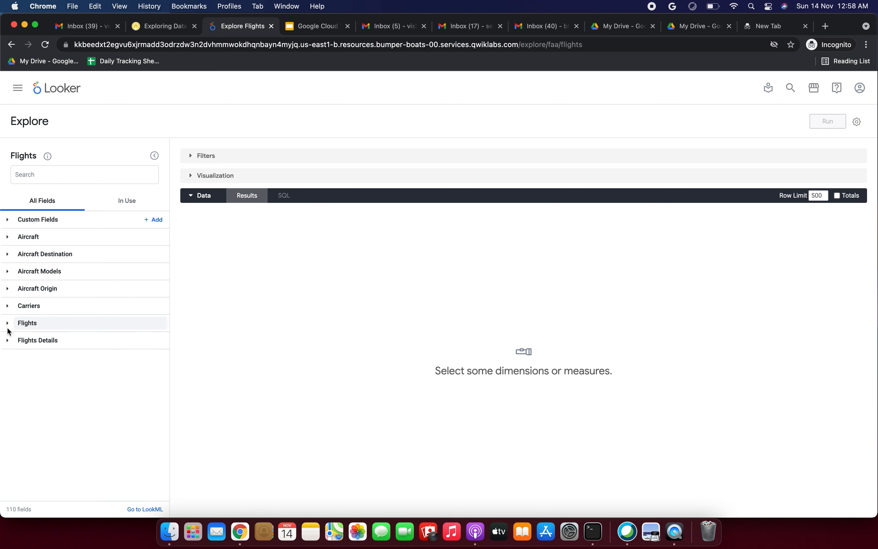
Review the lab's requirements for the primary Flights query, including its Aircraft Origin fields and Flights Count
click(162, 32)
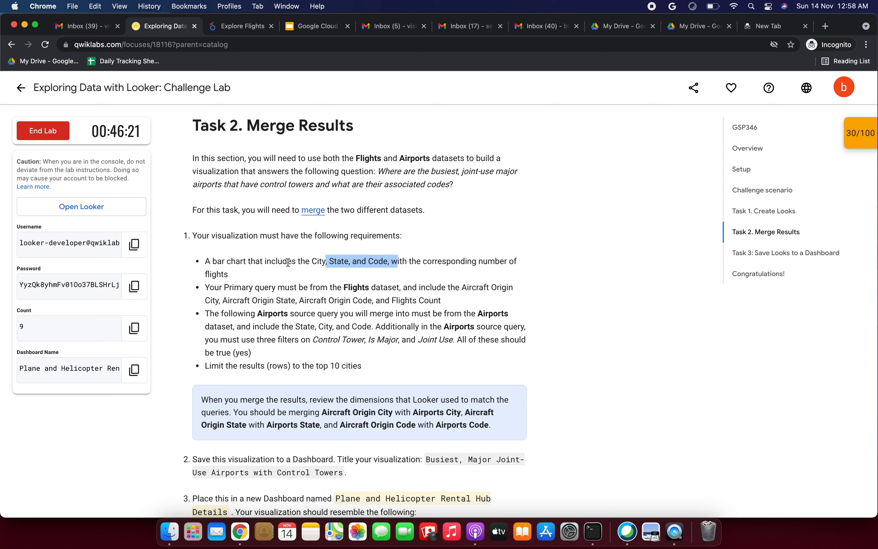
click(267, 281)
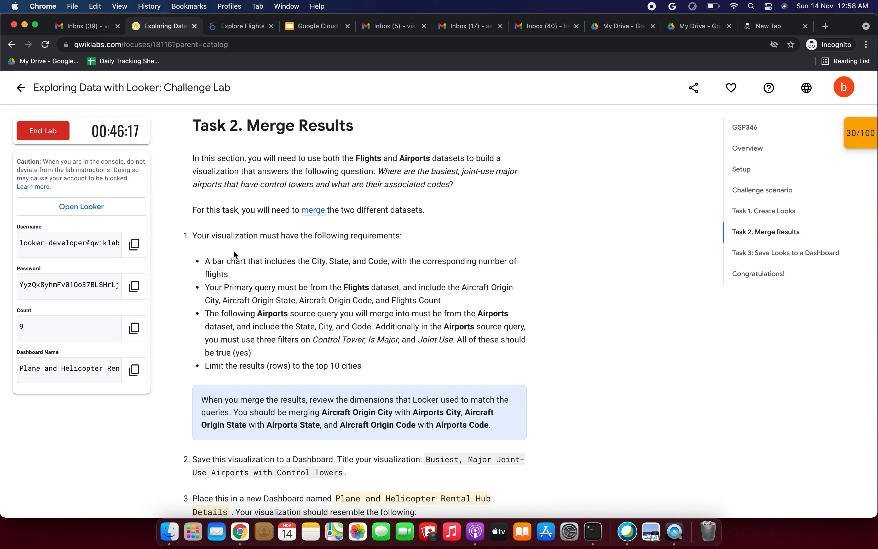
drag(216, 258, 387, 275)
click(415, 274)
drag(223, 287, 453, 298)
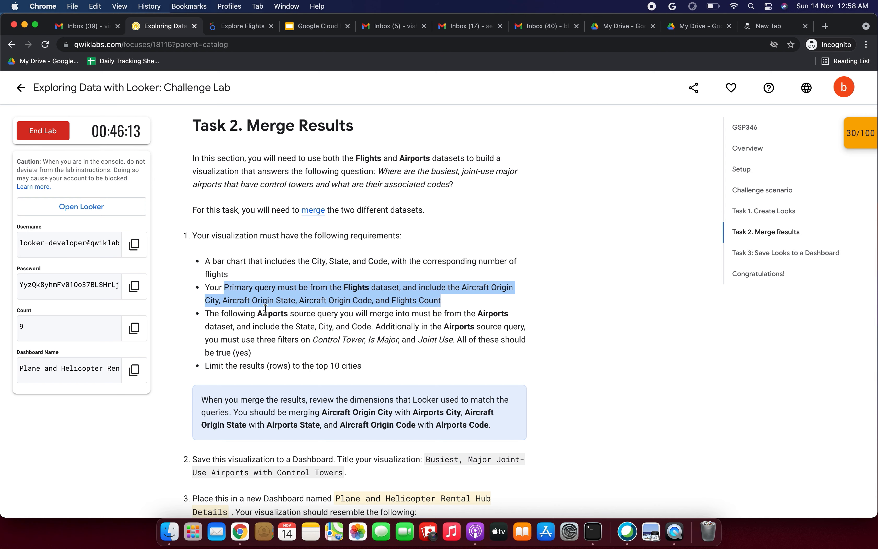
click(253, 308)
drag(229, 287, 499, 286)
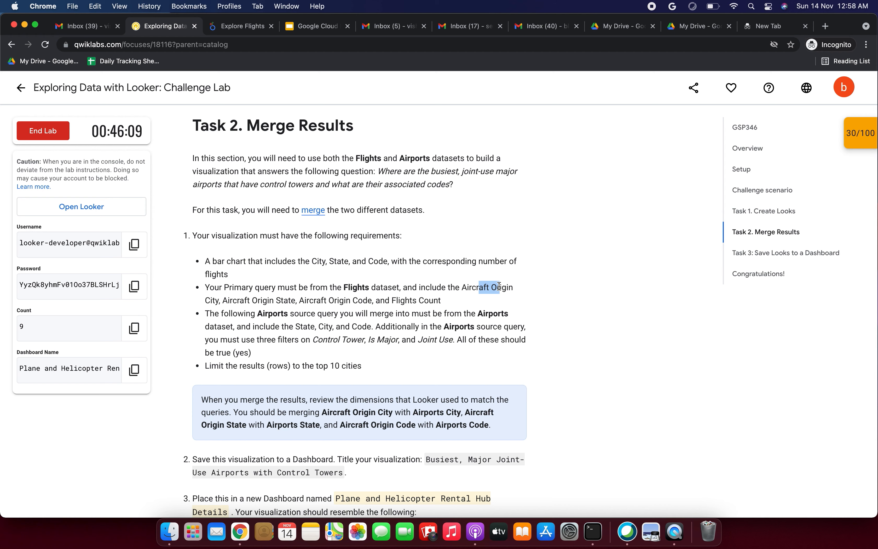
drag(316, 262, 496, 282)
click(268, 280)
drag(255, 287, 494, 289)
drag(493, 296, 491, 293)
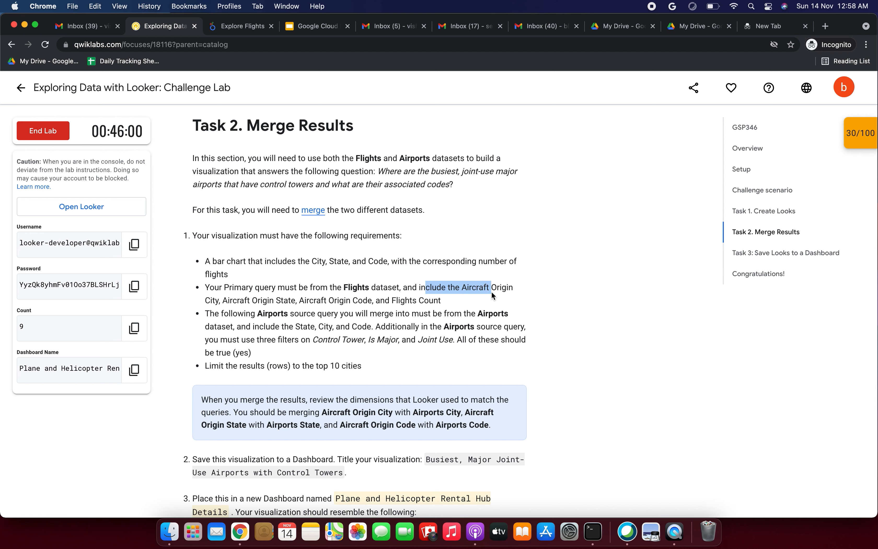
Add the Aircraft Origin City, State and Code dimensions and the Flights Count measure to the Flights query
click(237, 29)
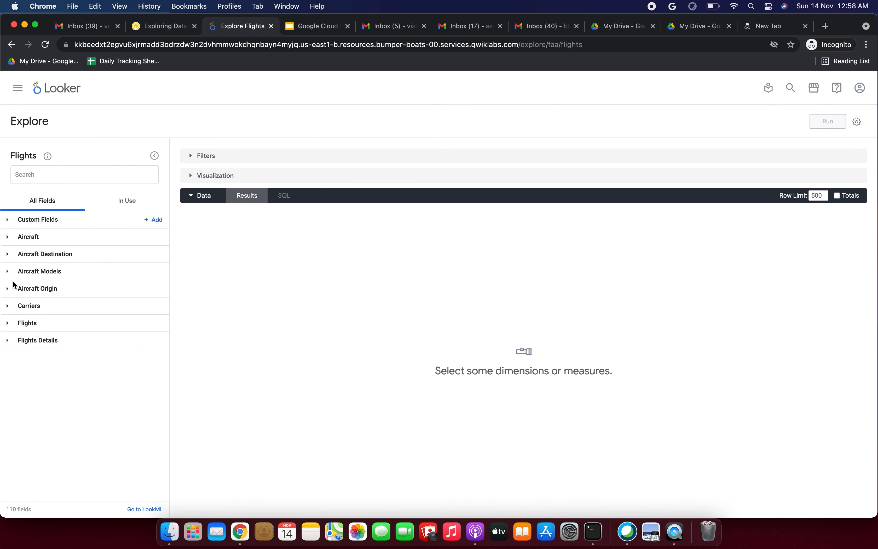
click(11, 290)
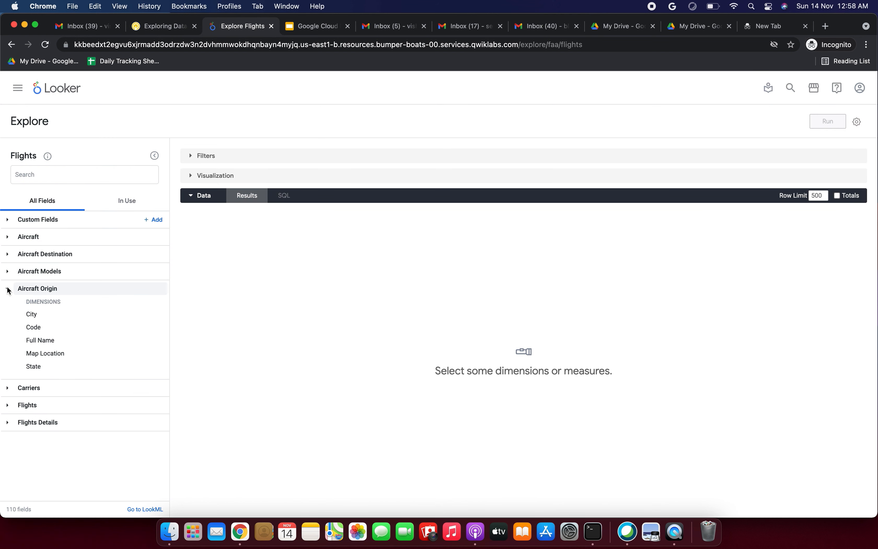
click(46, 317)
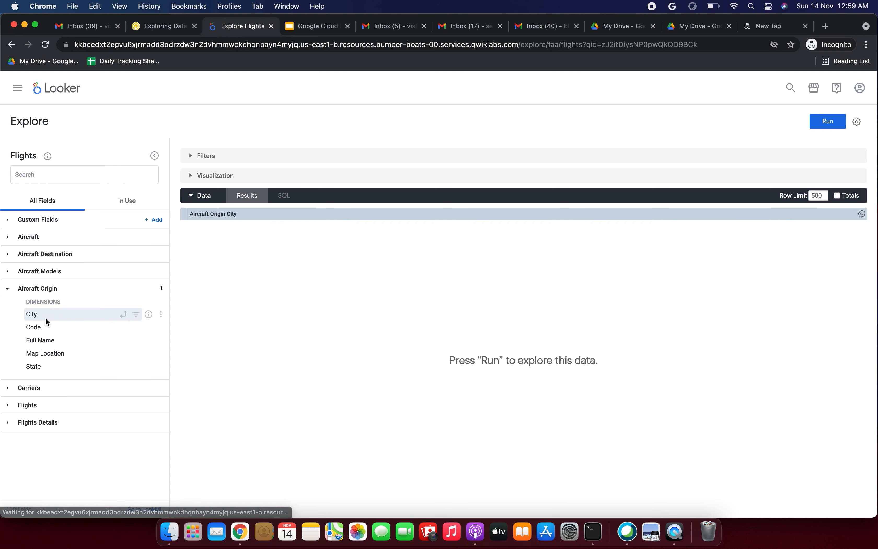
click(46, 367)
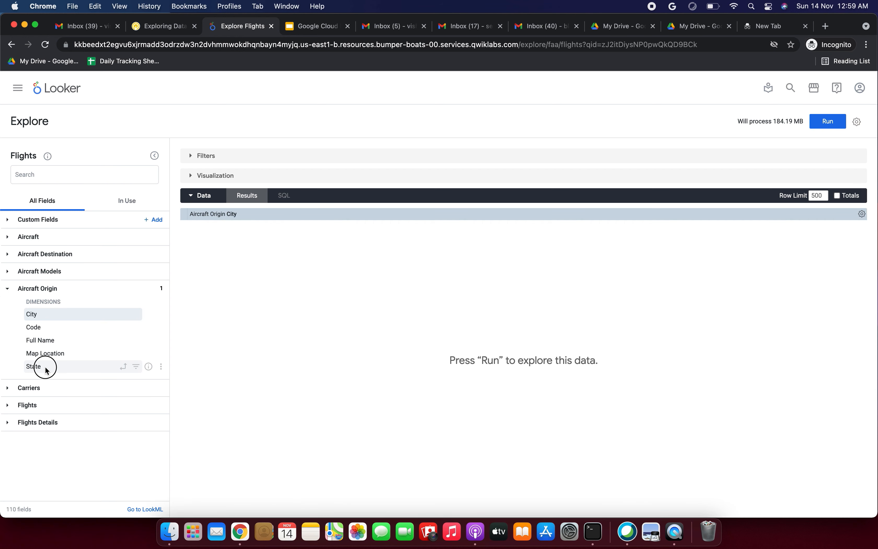
click(40, 329)
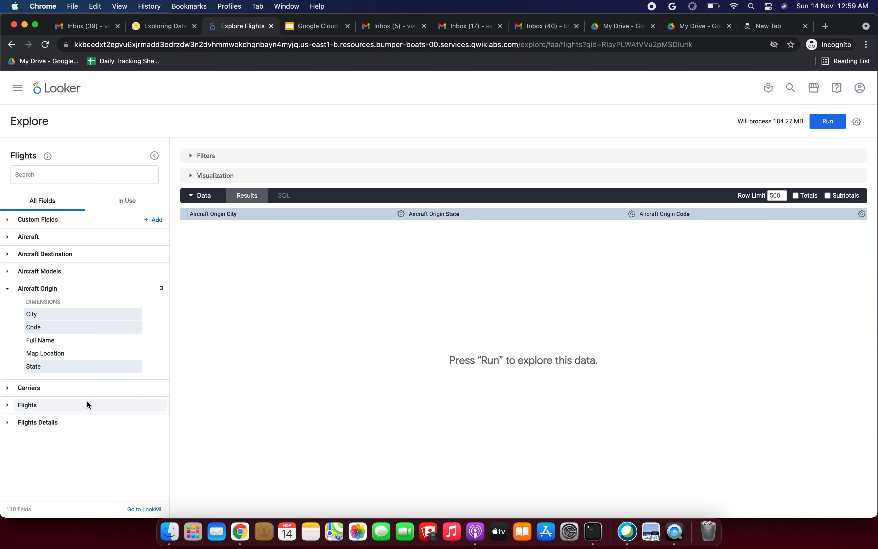
click(8, 406)
scroll(73, 454, down, 3)
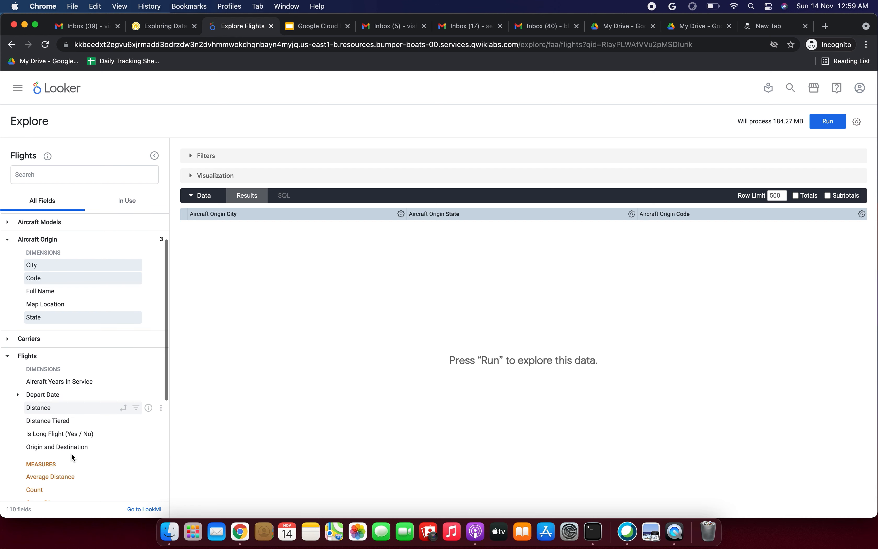
click(44, 440)
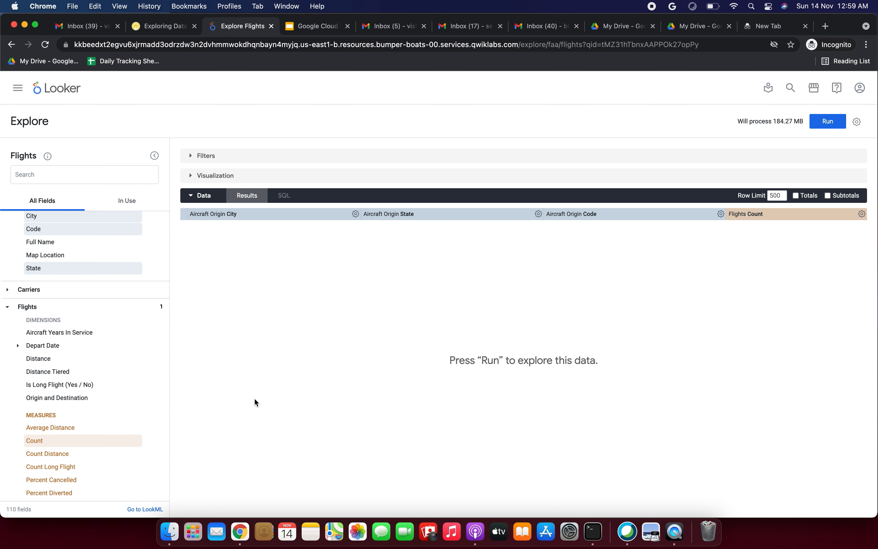
Run the Flights query and start merging its results with another query
click(836, 127)
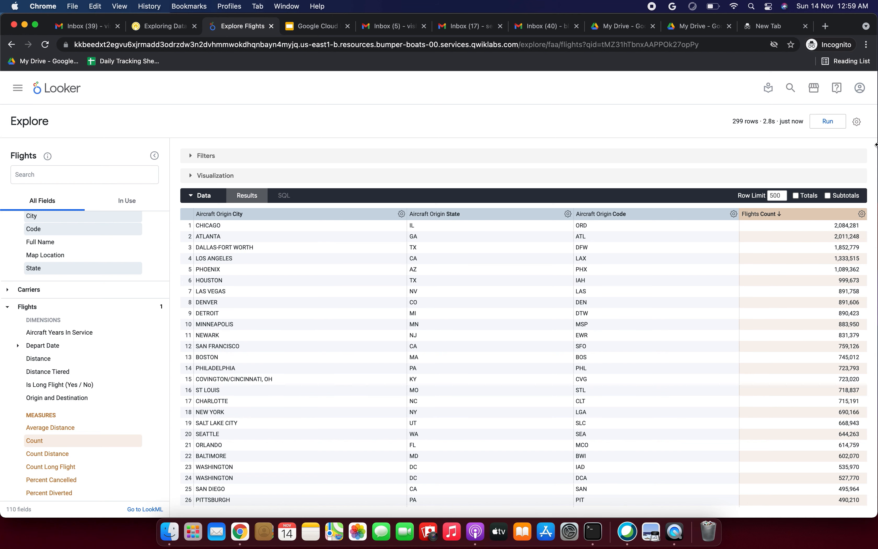
click(857, 122)
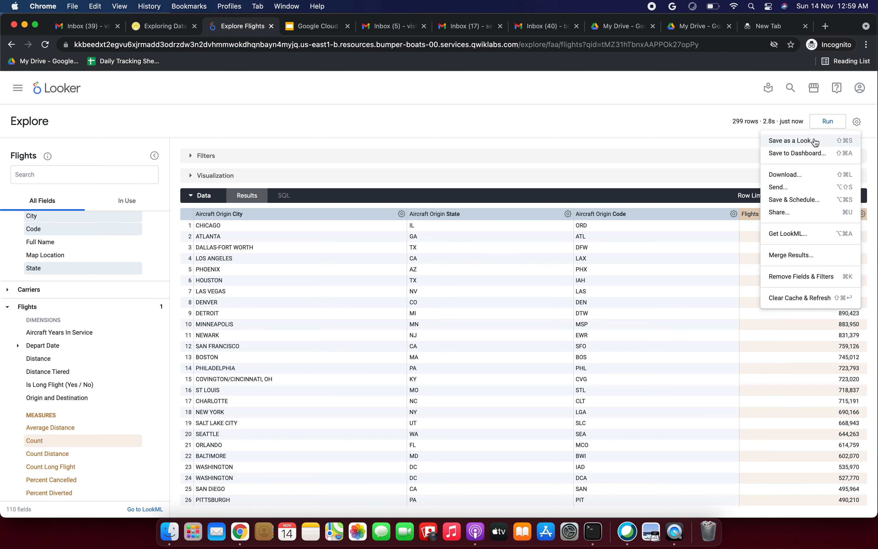
click(793, 256)
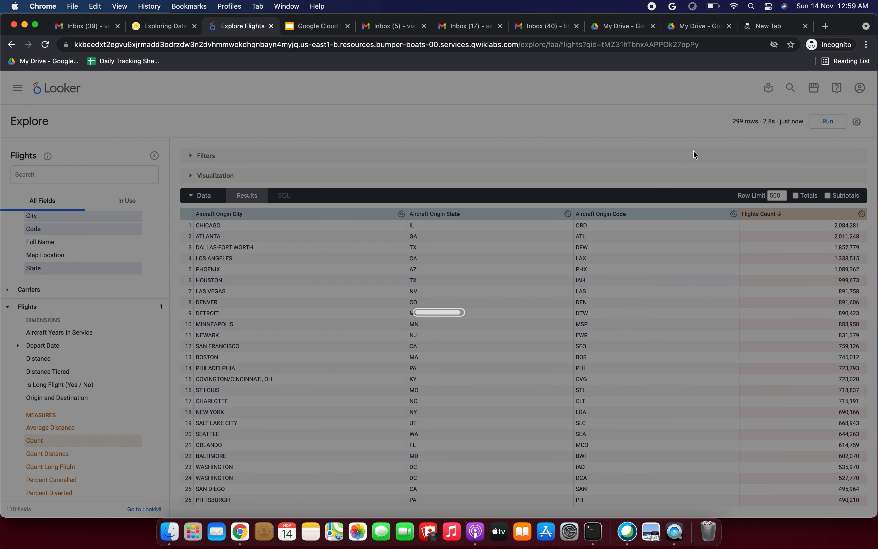
Check the lab's required fields, filters and row limit for the Airports source query, and return to the Explore selection
click(156, 28)
scroll(187, 288, down, 2)
scroll(186, 287, down, 2)
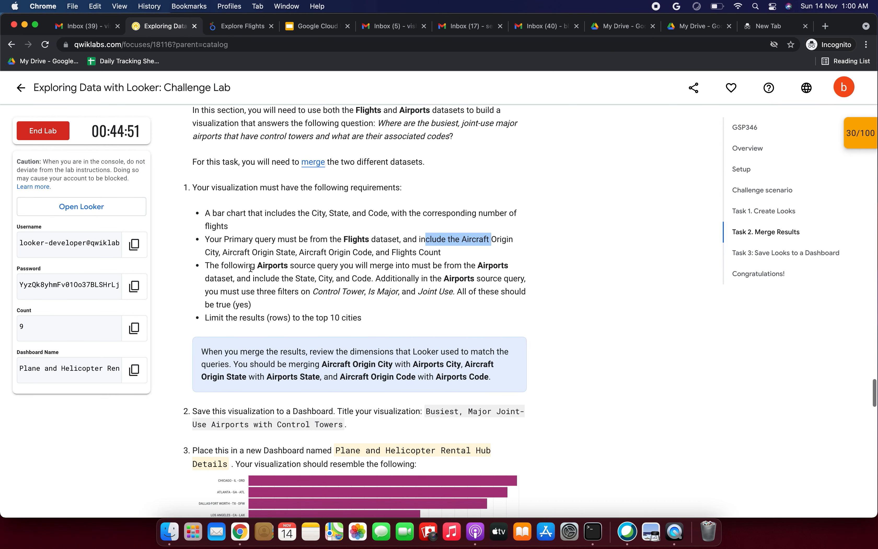
click(362, 298)
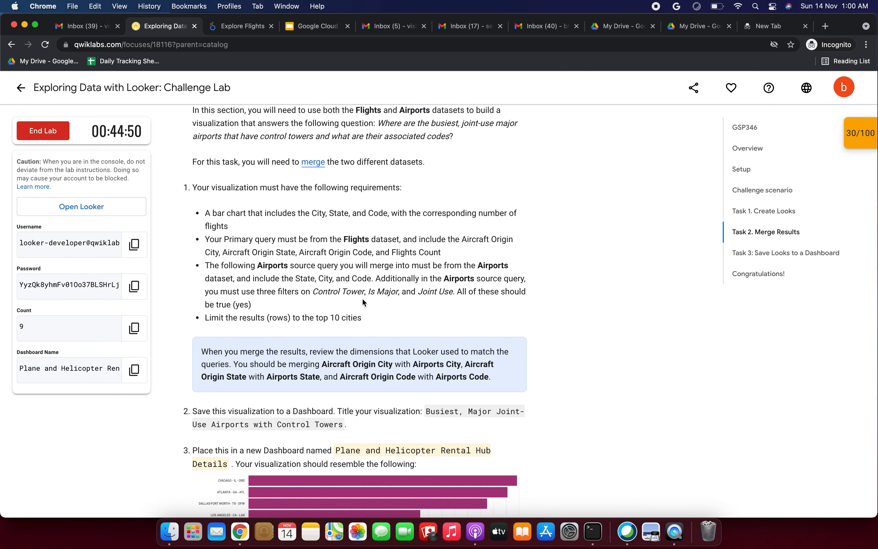
click(246, 29)
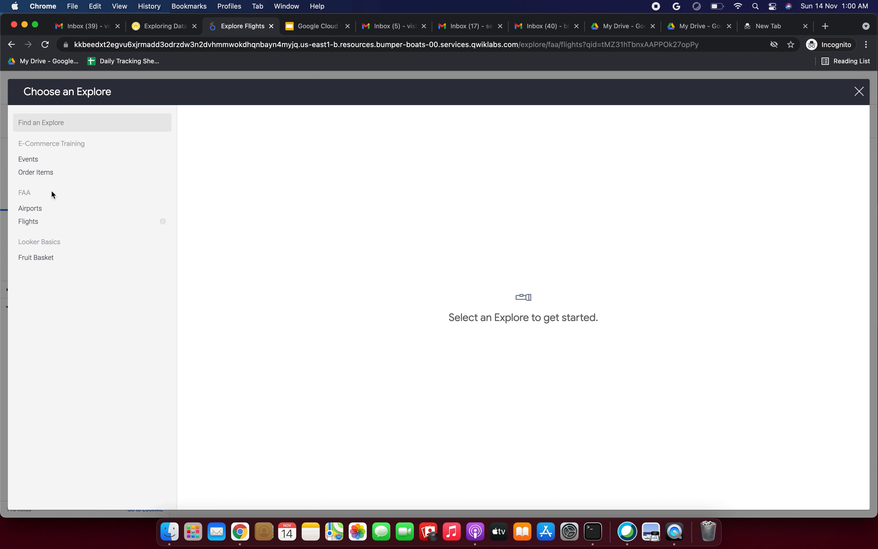
Choose the FAA Airports Explore as the merge source and add its State, City and Code dimensions
click(49, 213)
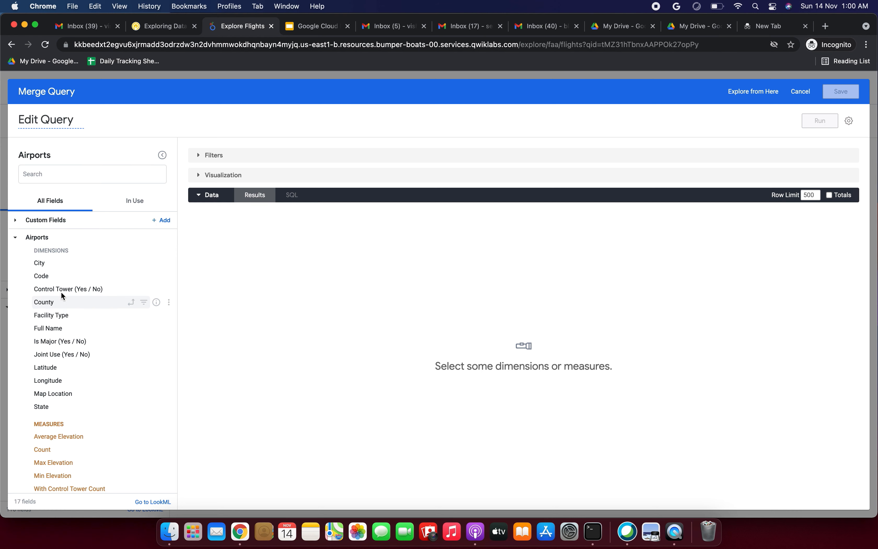
click(59, 406)
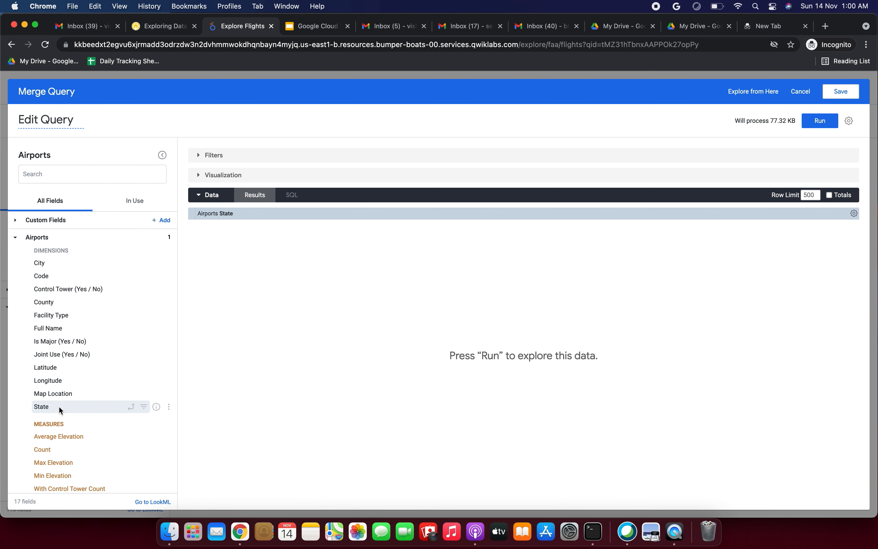
click(56, 262)
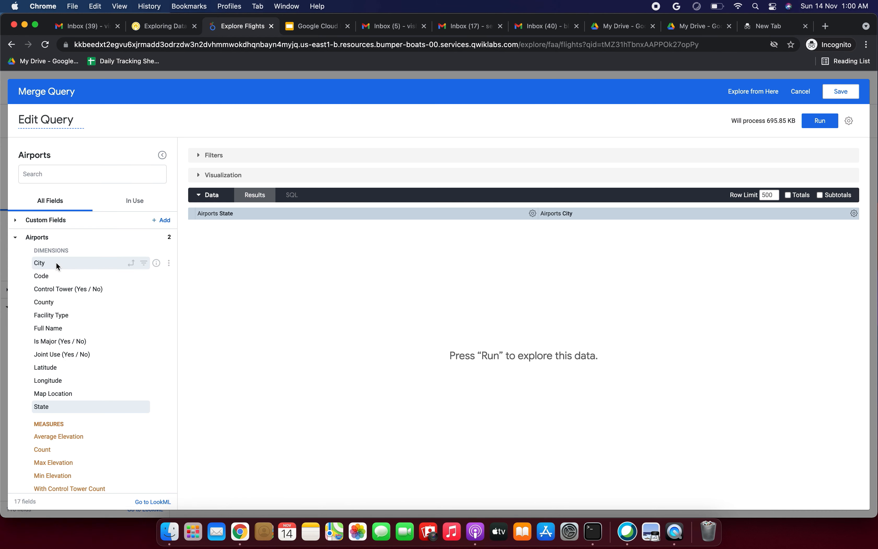
click(46, 276)
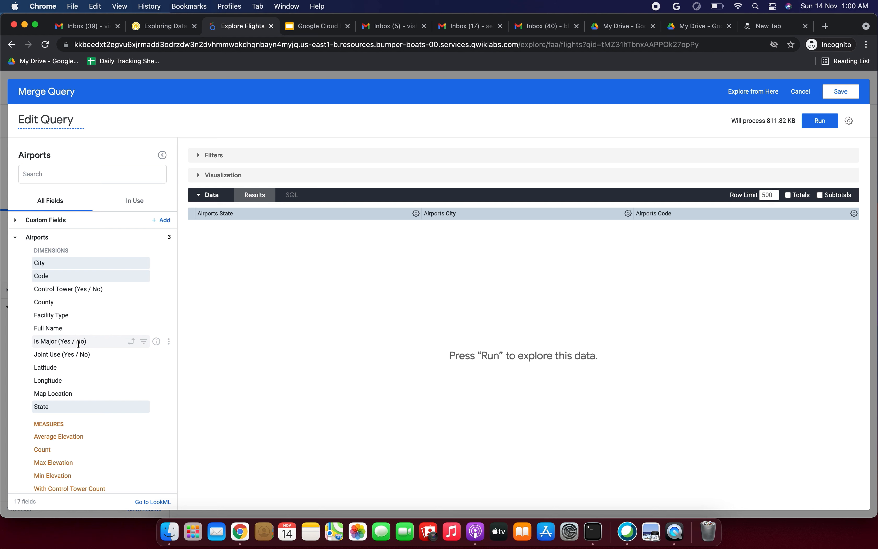
scroll(81, 428, down, 1)
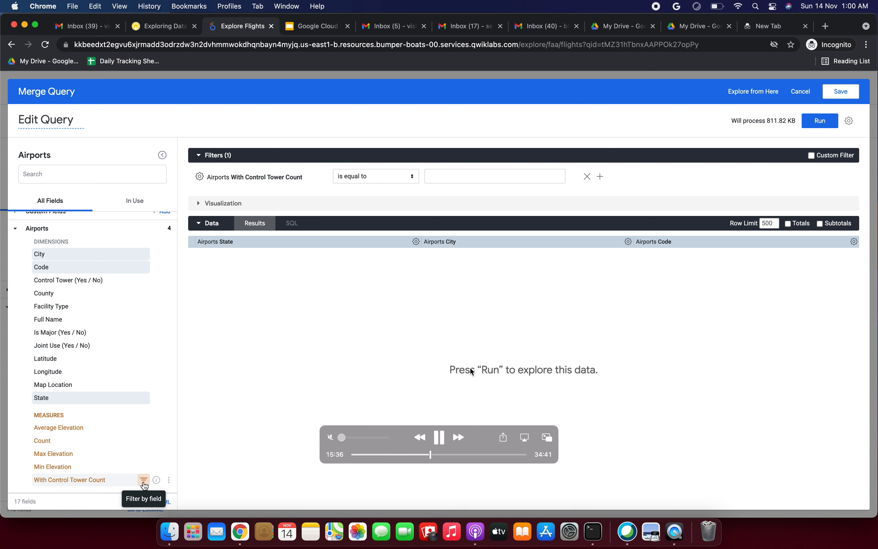
click(448, 454)
key(space)
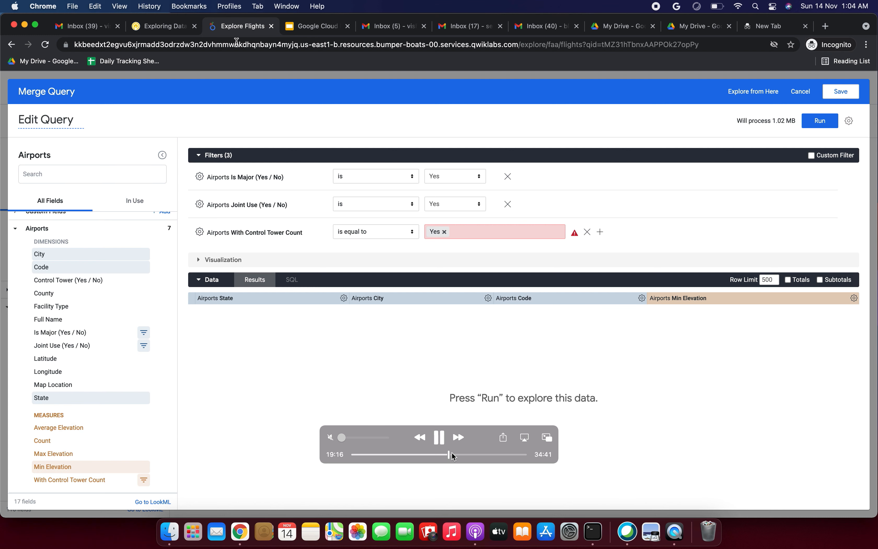
click(452, 455)
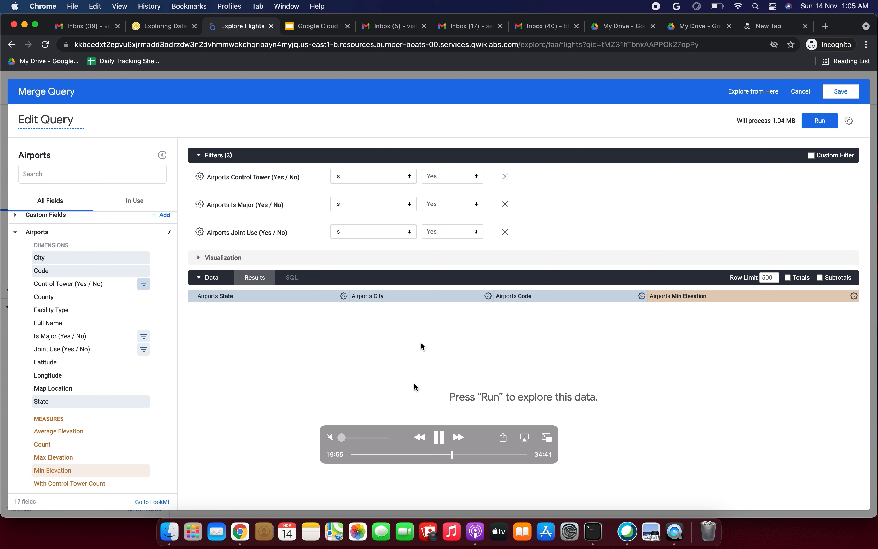
click(439, 437)
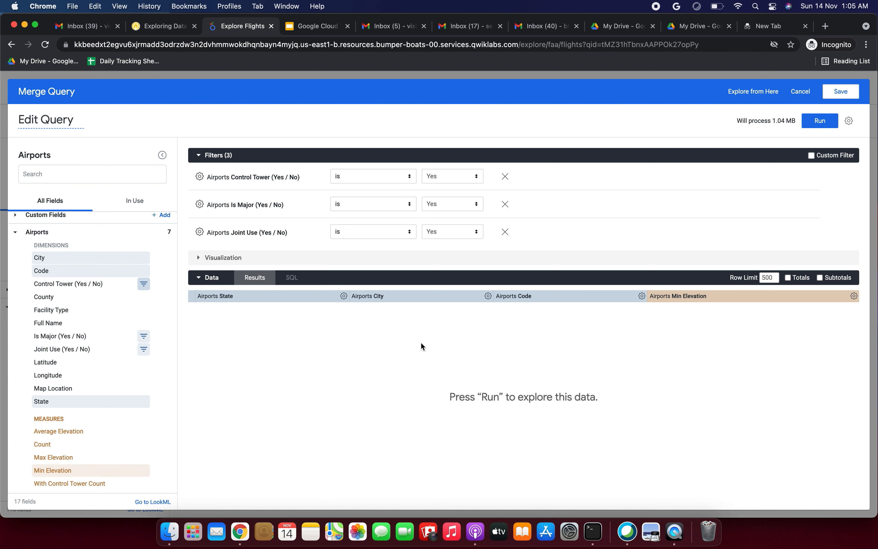
mouse_move(125, 302)
mouse_move(243, 312)
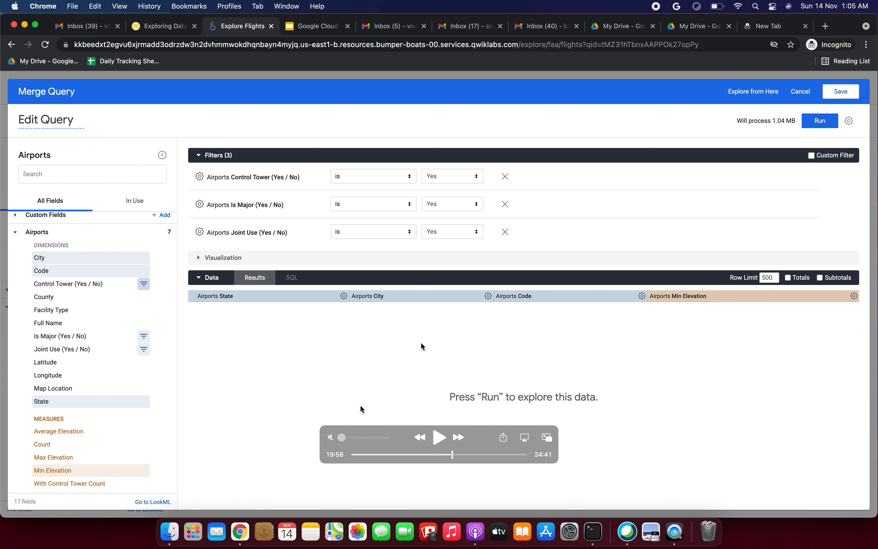
click(438, 438)
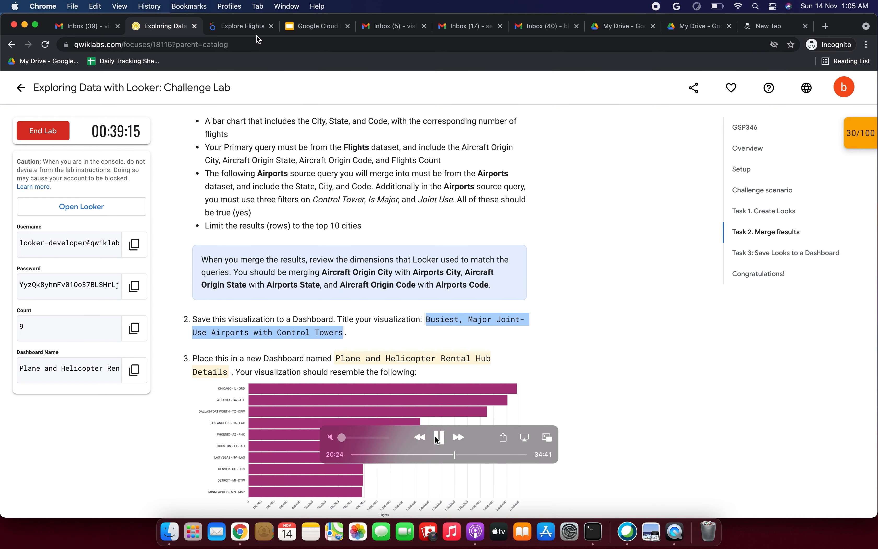
drag(446, 439, 768, 479)
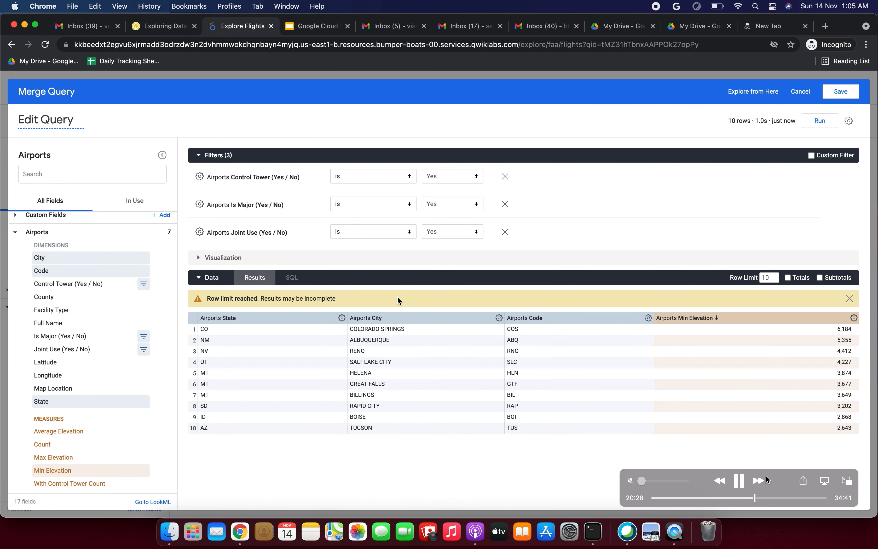
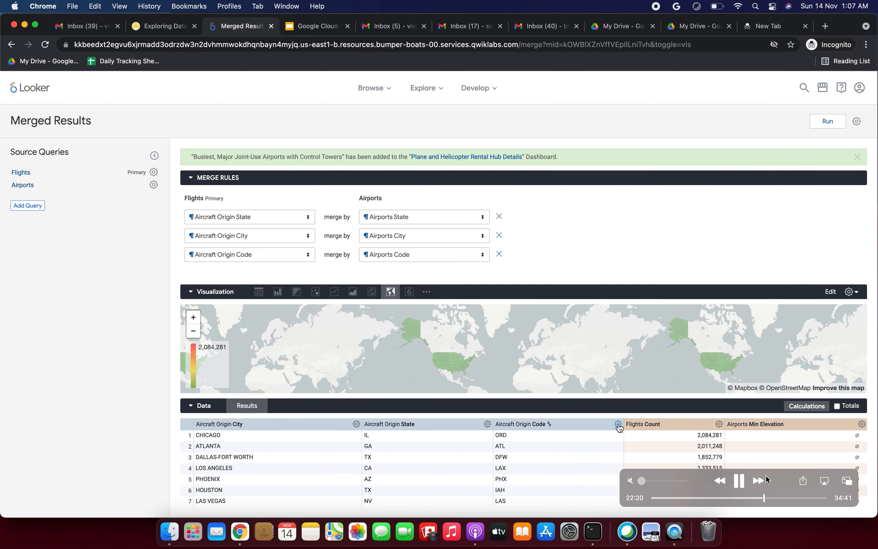
drag(774, 475, 771, 537)
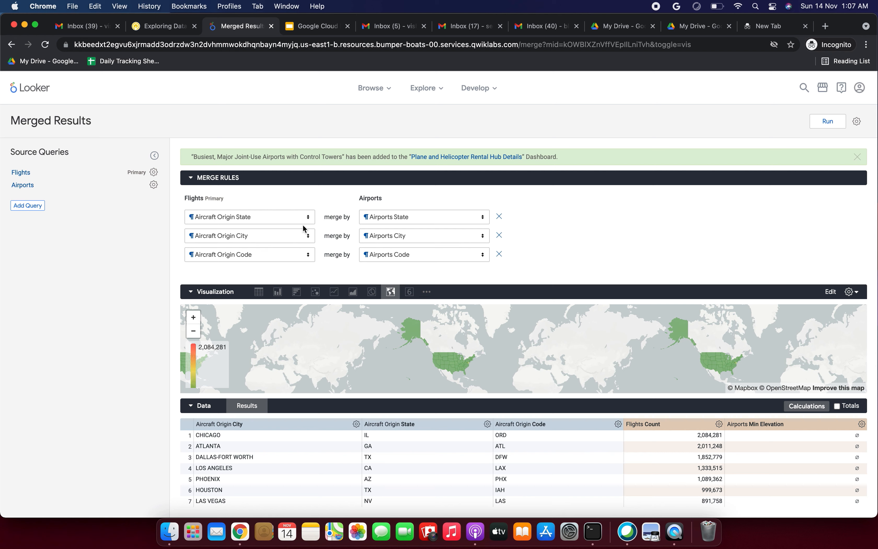
Review the lab's Task 2 visualization title, dashboard name and sample bar chart
mouse_move(739, 382)
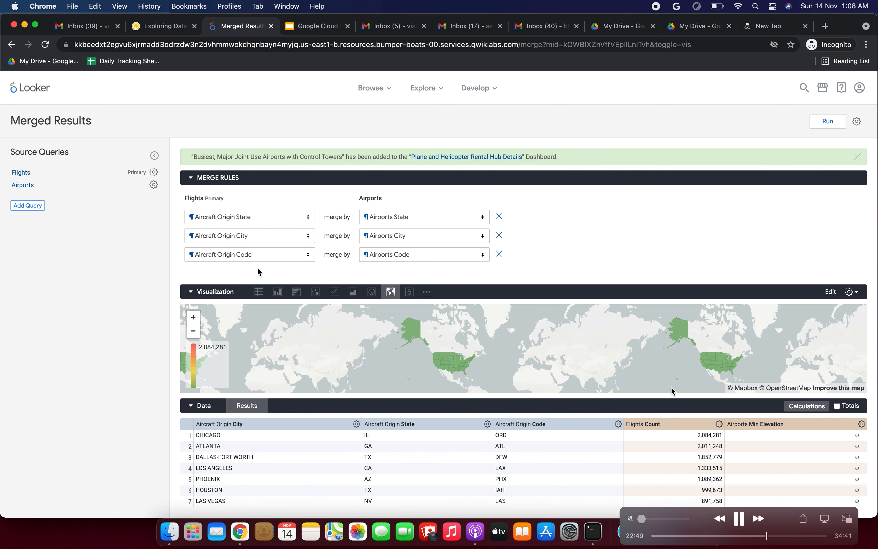
scroll(224, 313, down, 3)
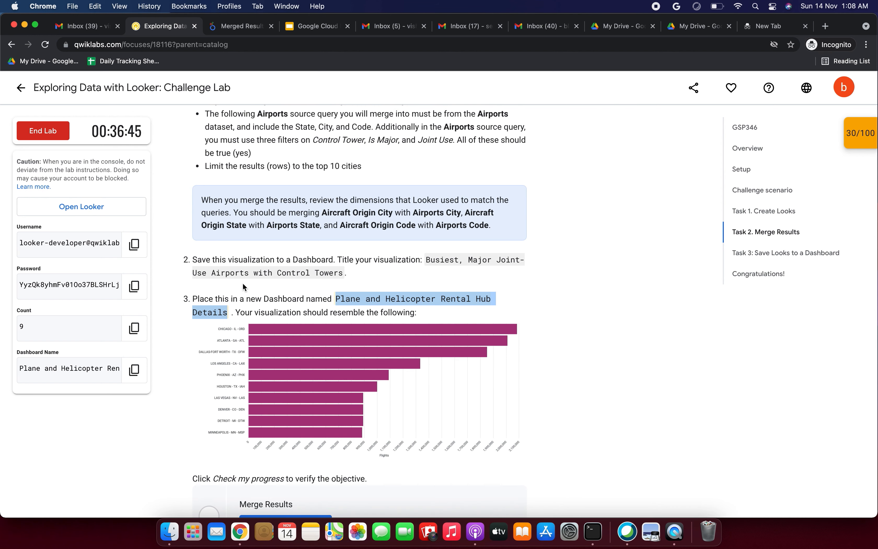
click(262, 292)
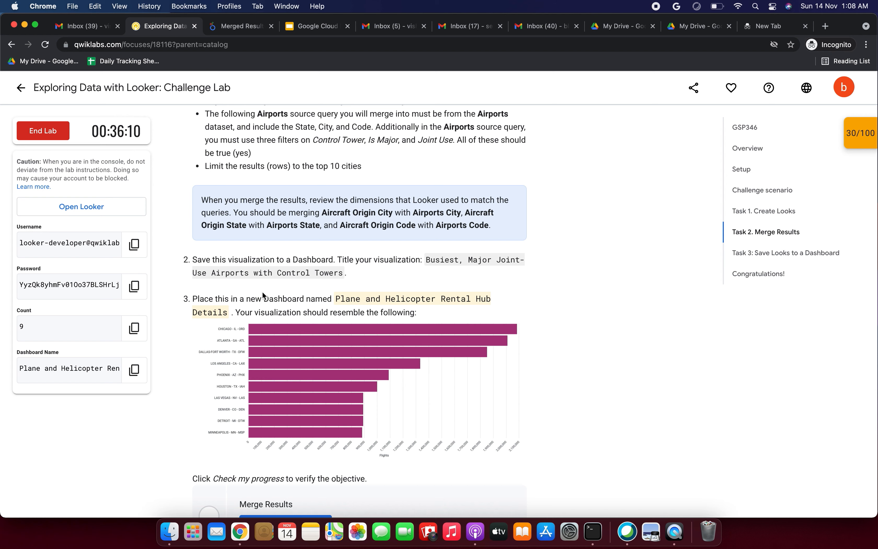
Open the merge's primary Flights query for editing and set its row limit to 10, checking against the lab instructions
click(201, 28)
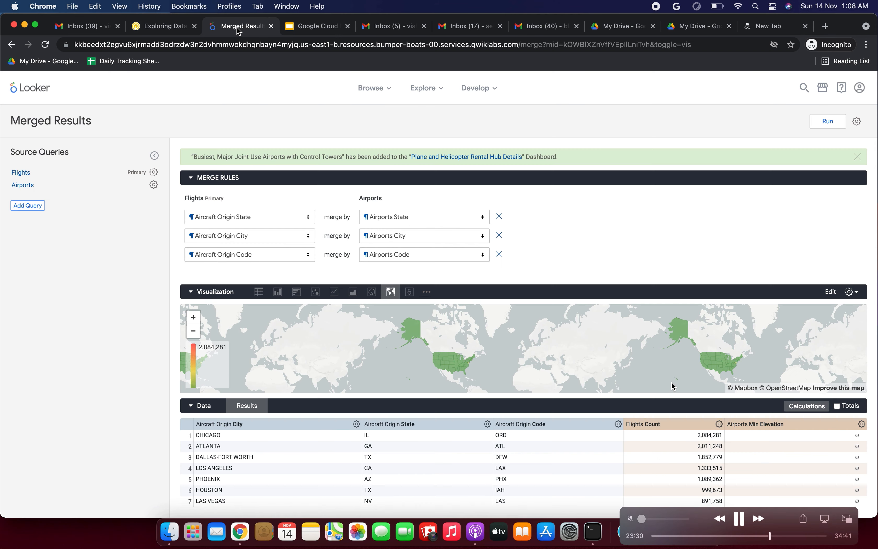
click(154, 174)
click(136, 186)
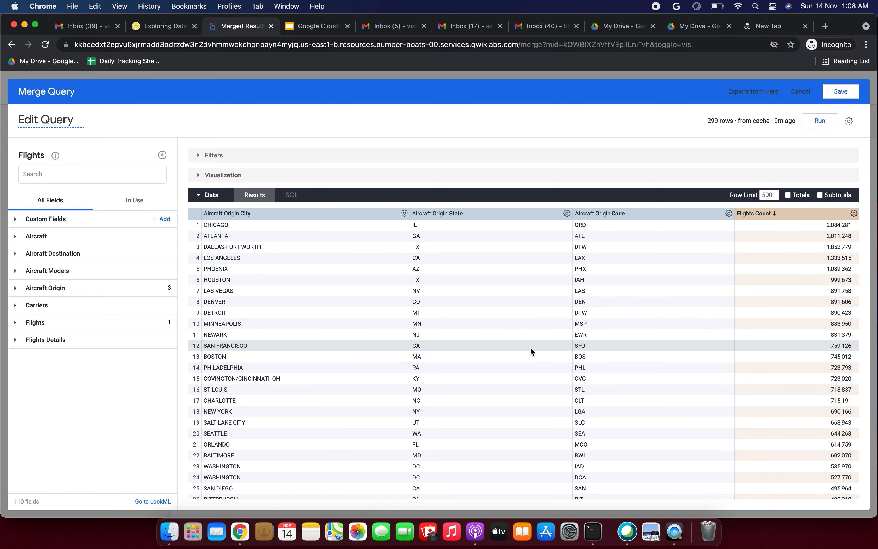
double_click(767, 195)
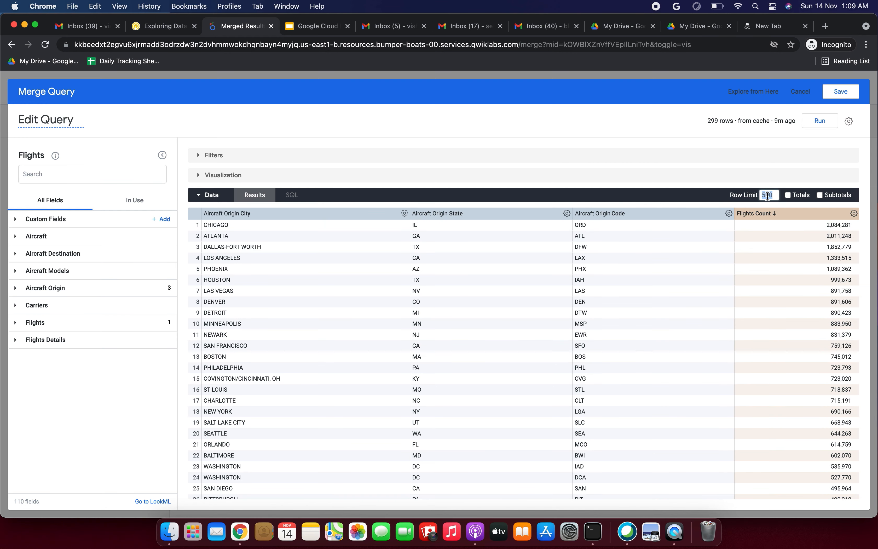
text(10)
click(166, 28)
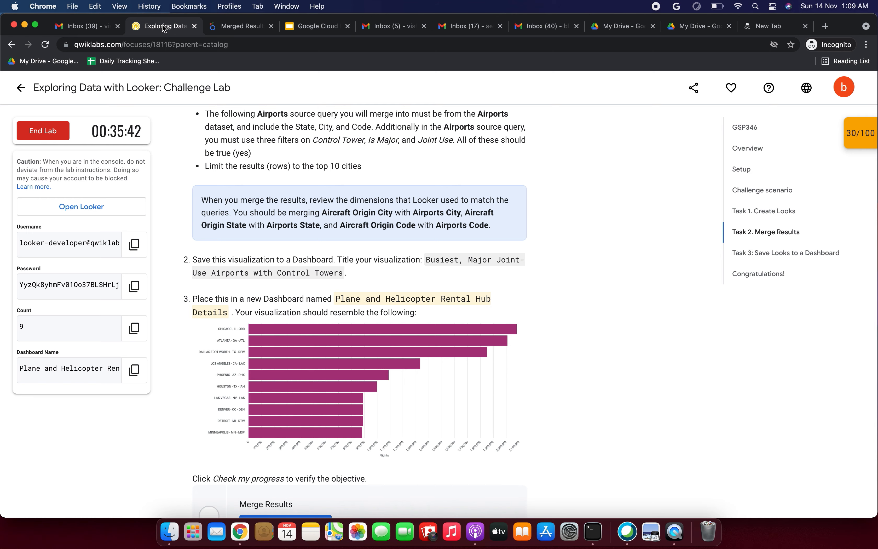
click(236, 28)
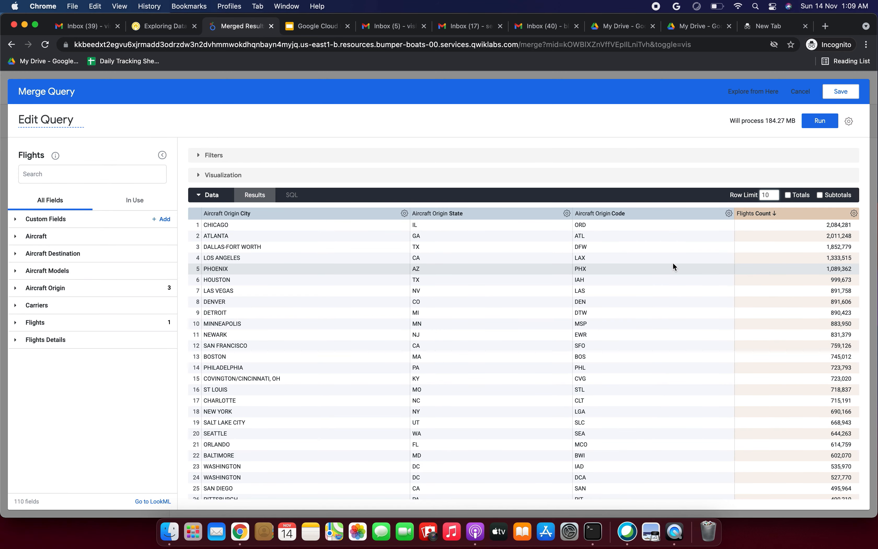
Turn on totals for the Flights query, run it and save it back to the merge
click(788, 195)
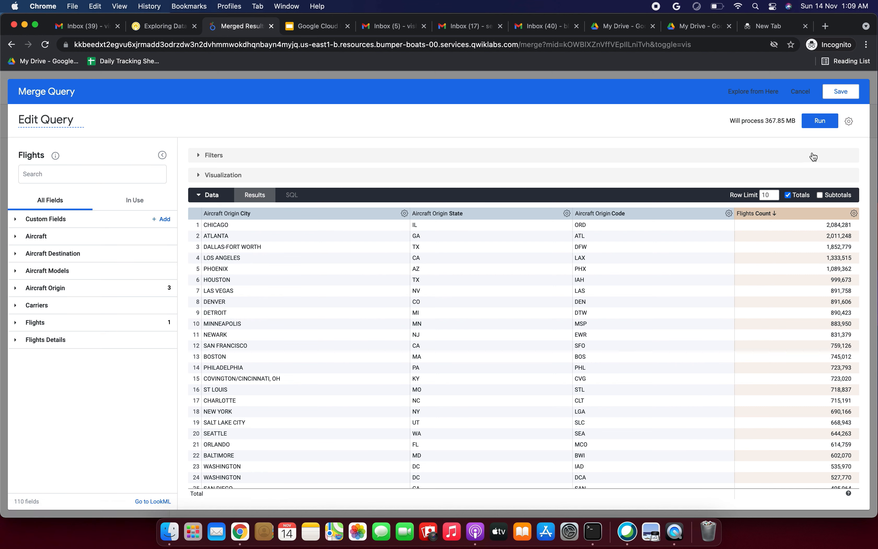
click(826, 123)
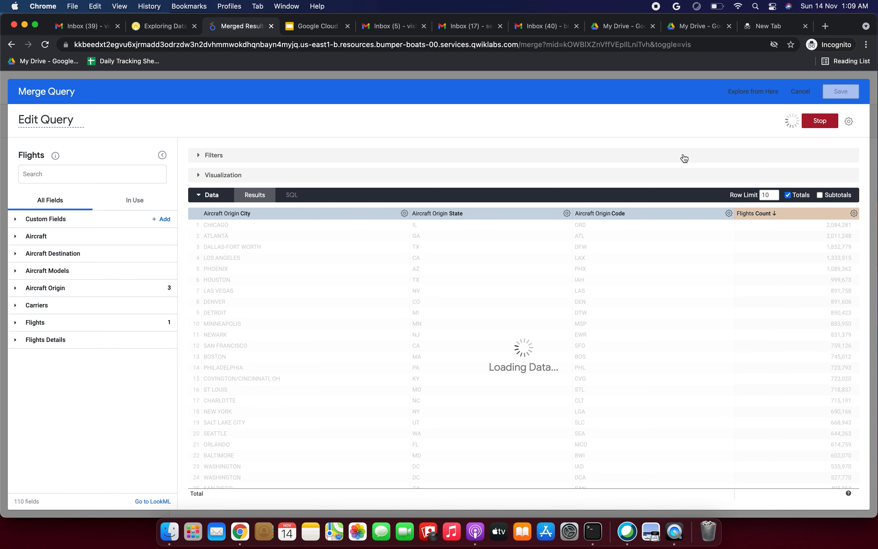
click(849, 95)
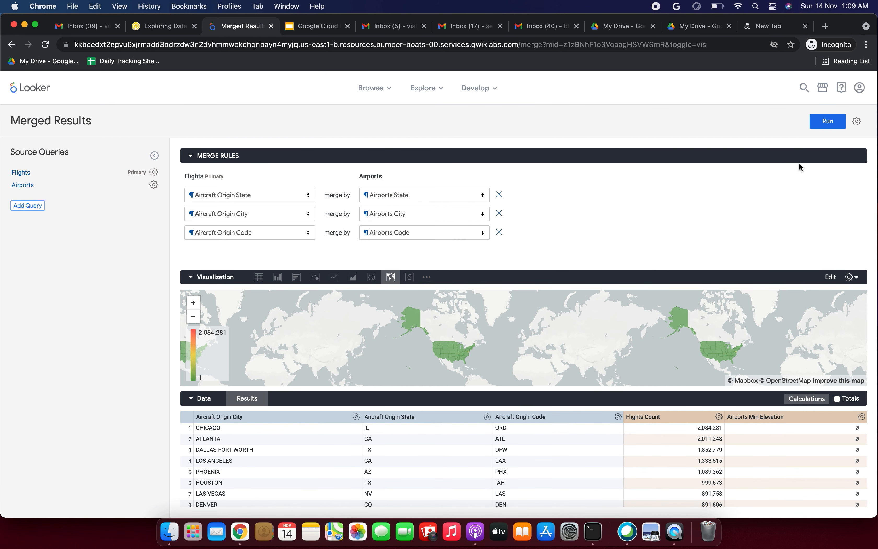
Rerun the merged results and display them as a bar chart
click(835, 122)
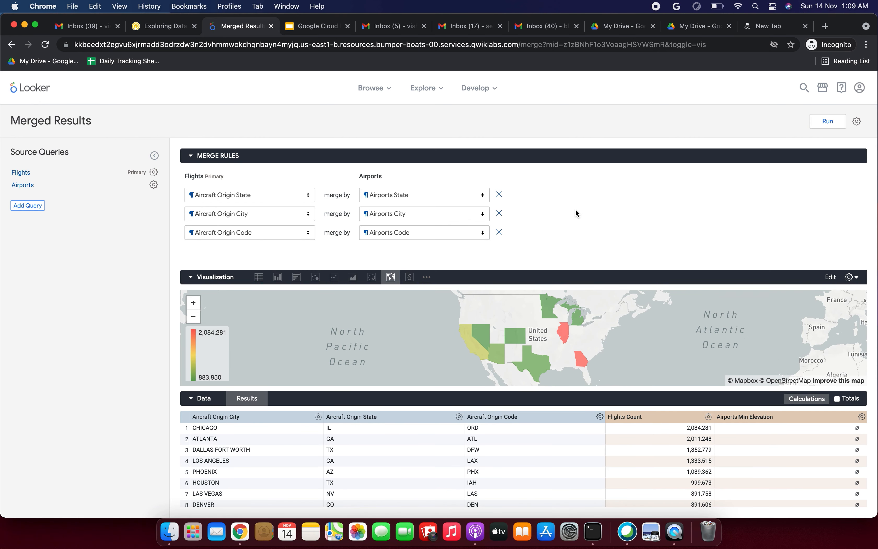
click(298, 281)
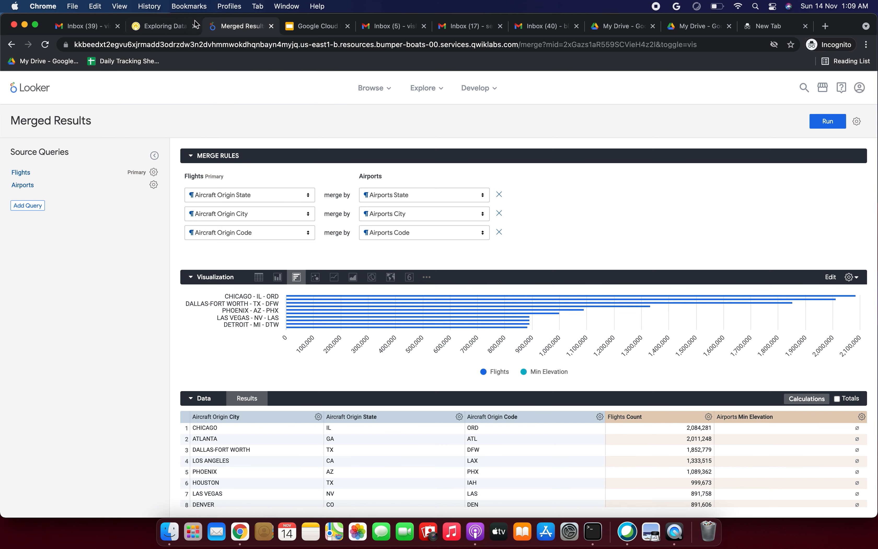
Check the lab progress for the Merge Results objective and read the feedback
click(174, 25)
scroll(263, 281, down, 3)
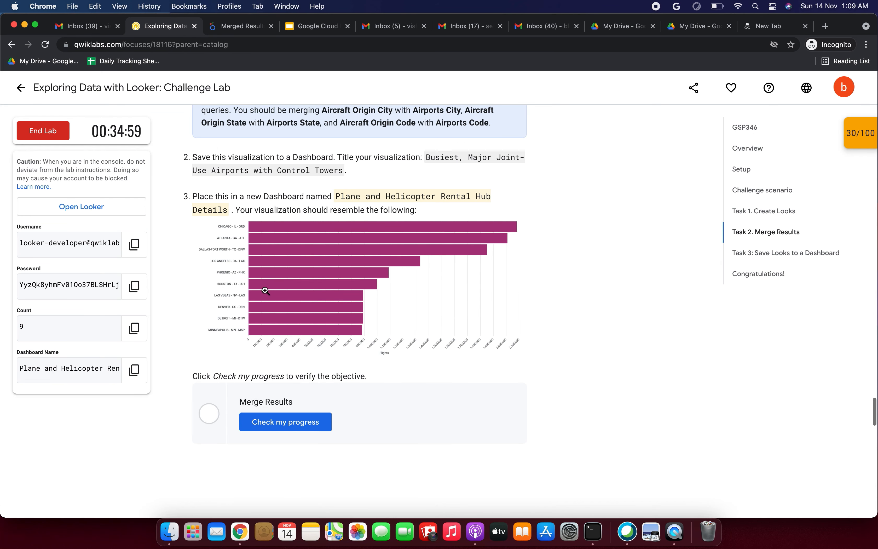
click(285, 423)
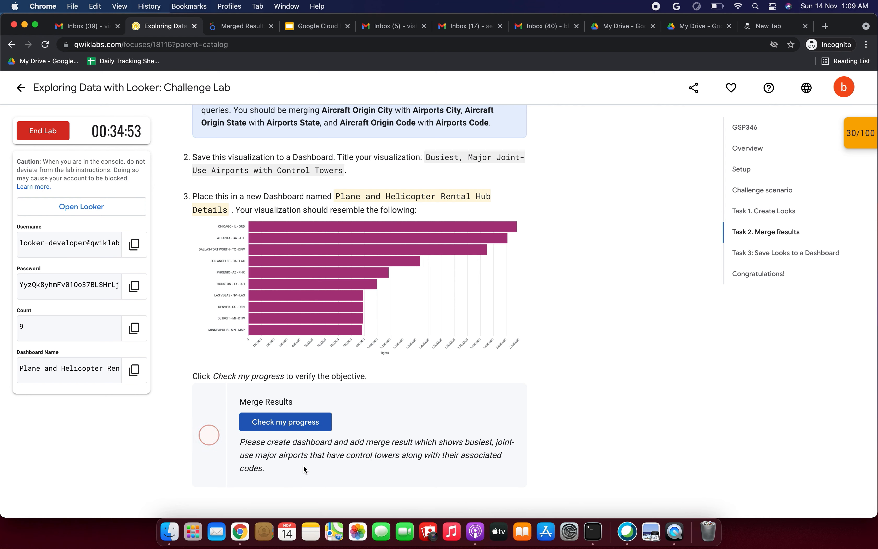
drag(249, 442, 328, 442)
click(370, 443)
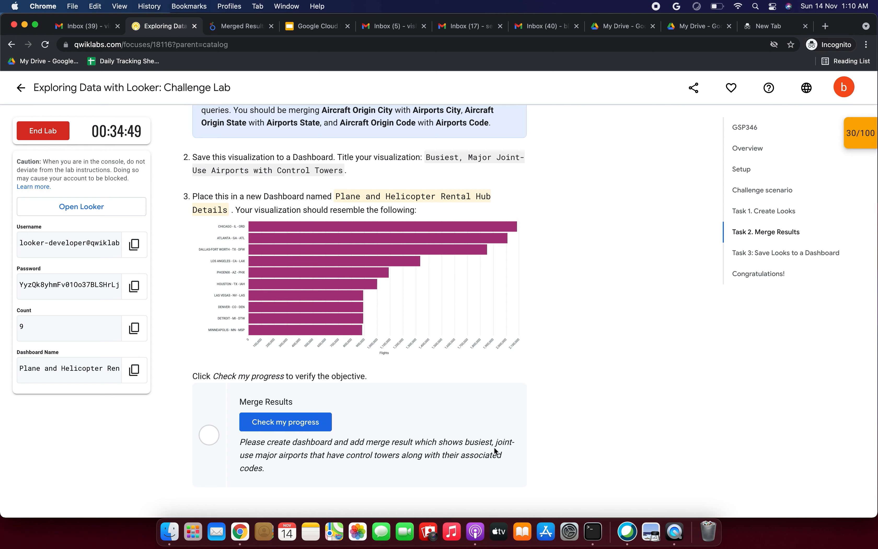
Reread the Merge Results feedback about airports with control towers and associated codes, and return to the merged results
drag(490, 448, 402, 443)
click(319, 458)
drag(318, 458, 470, 464)
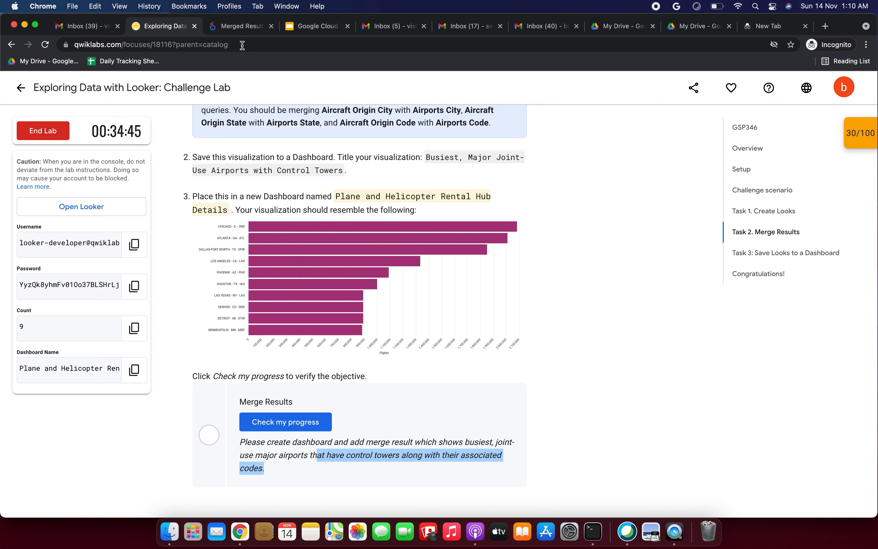
click(235, 28)
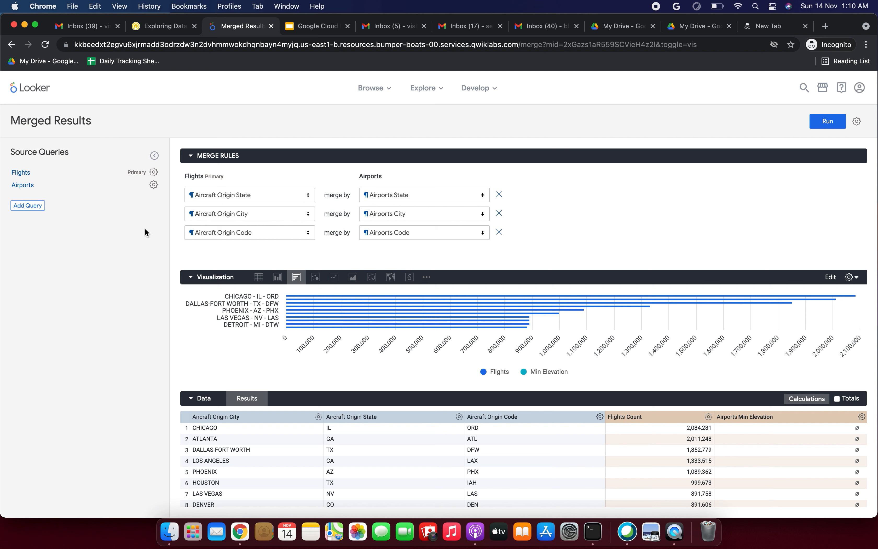
click(442, 93)
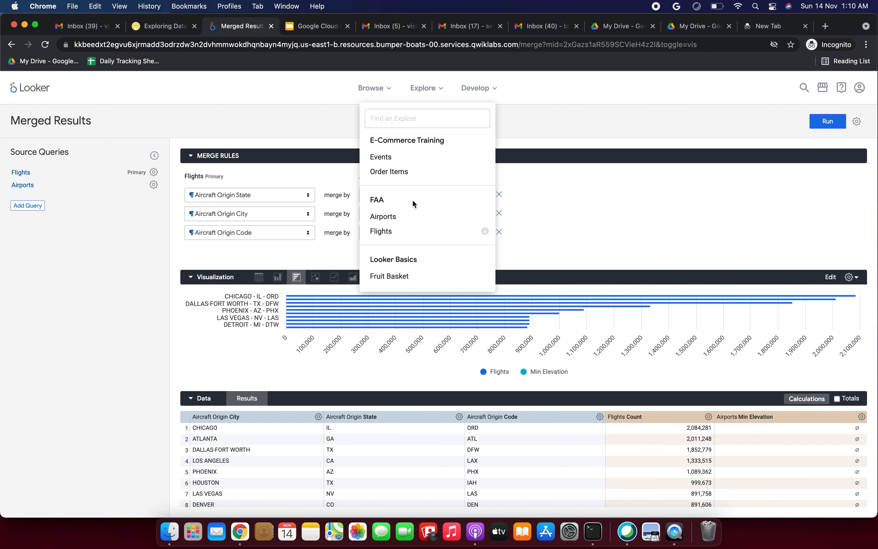
click(530, 122)
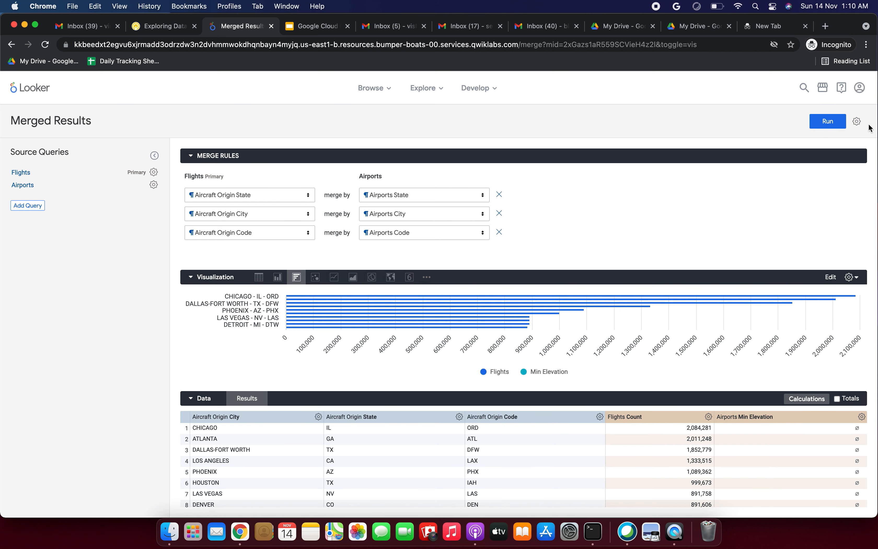
Save the merged results bar chart to the Plane and Helicopter Rental Hub Details dashboard with the title New Tile
click(856, 122)
click(811, 142)
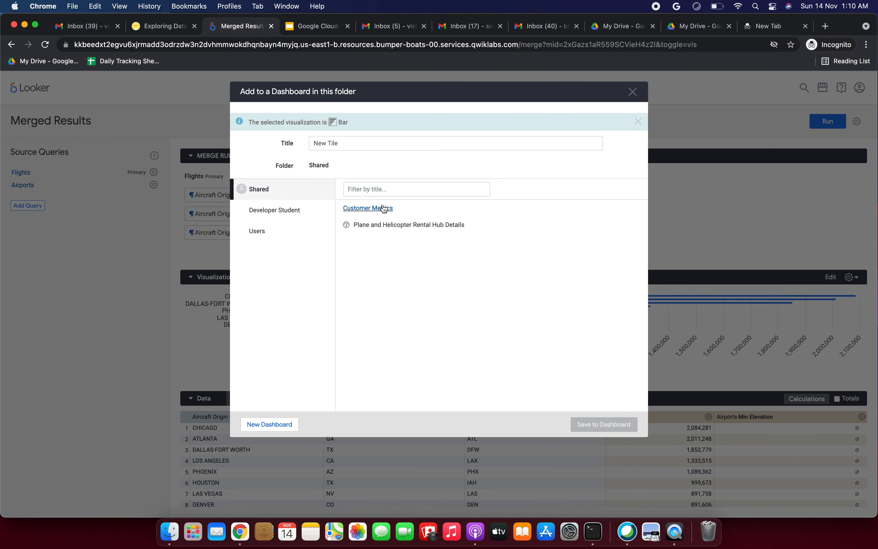
click(386, 225)
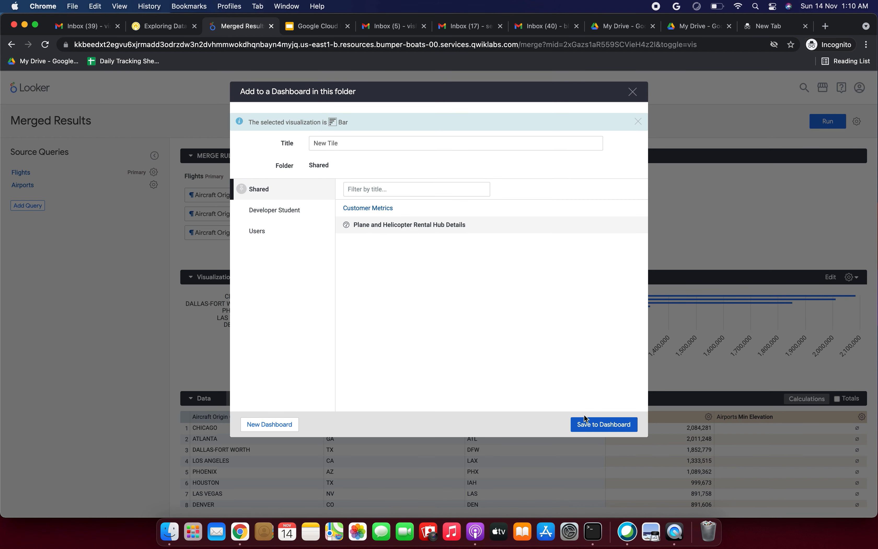
click(590, 423)
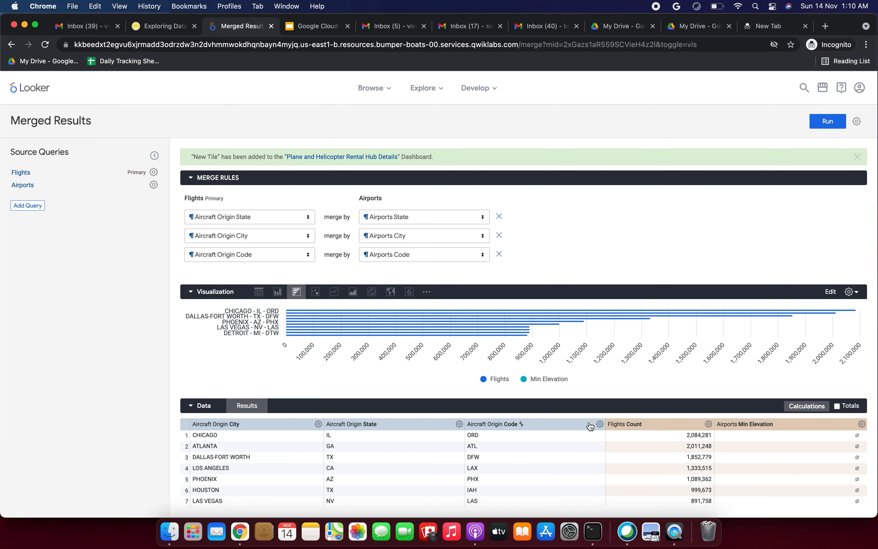
Start another save of the merged results to a dashboard, titling the tile "Busiest, Major Joint-Use Airports with Control Towers" from the lab instructions
click(857, 124)
click(813, 141)
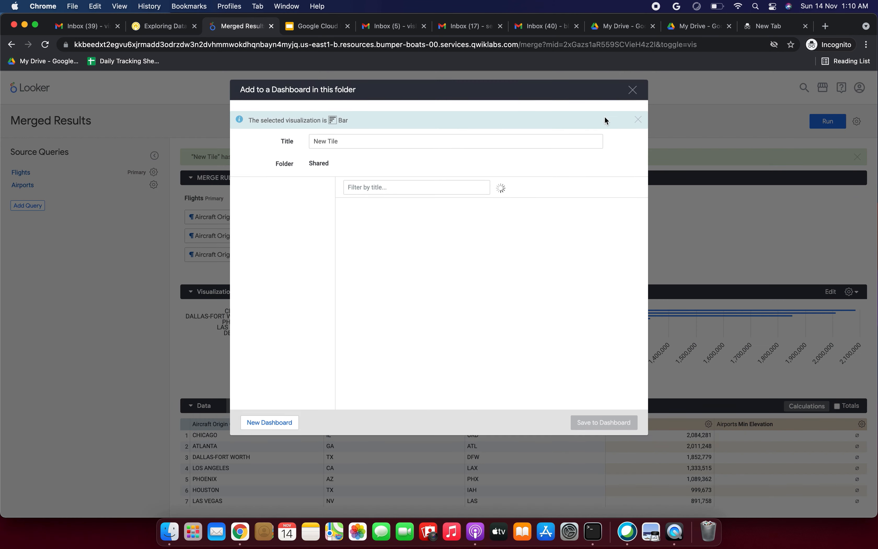
click(149, 30)
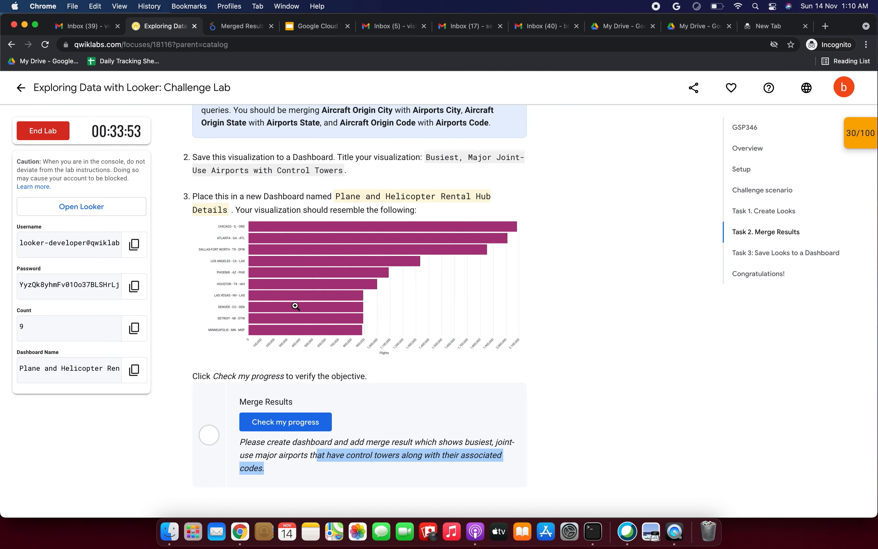
click(428, 157)
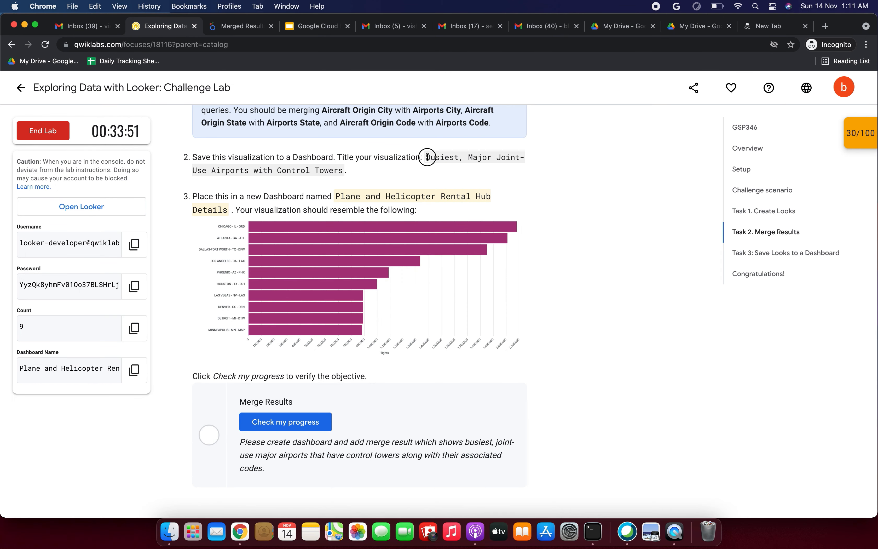
drag(427, 157, 344, 171)
key(super+c)
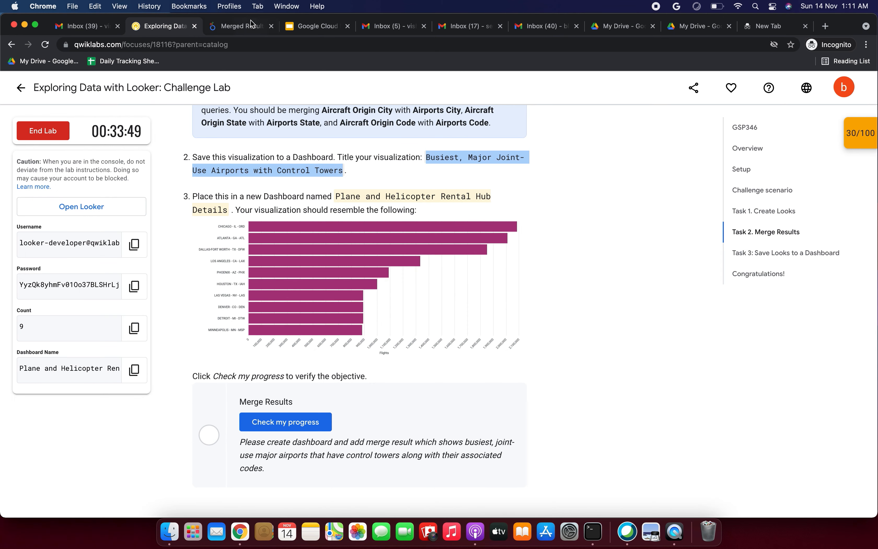
click(241, 26)
click(352, 142)
key(super+a)
key(super+v)
Try to create a new dashboard named "Plane and Helicopter Rental Hub Details" using the name from the lab instructions
click(278, 422)
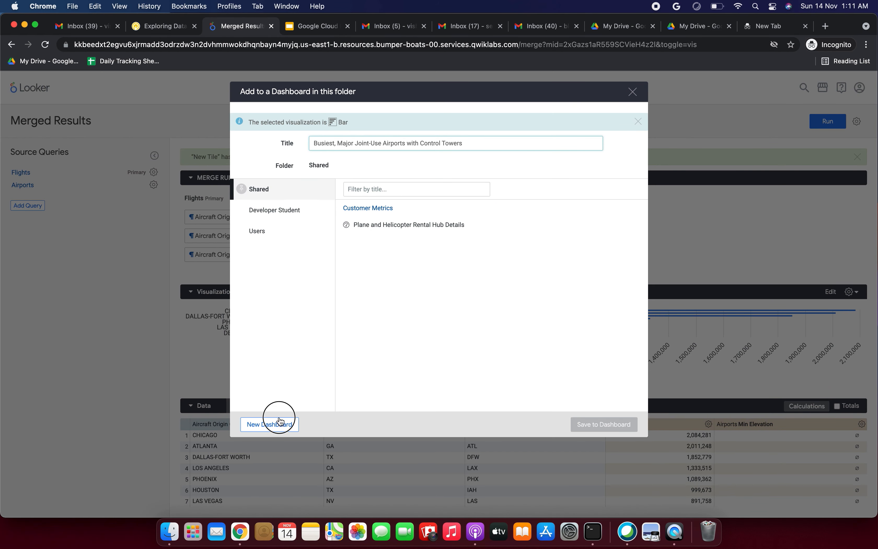
click(151, 22)
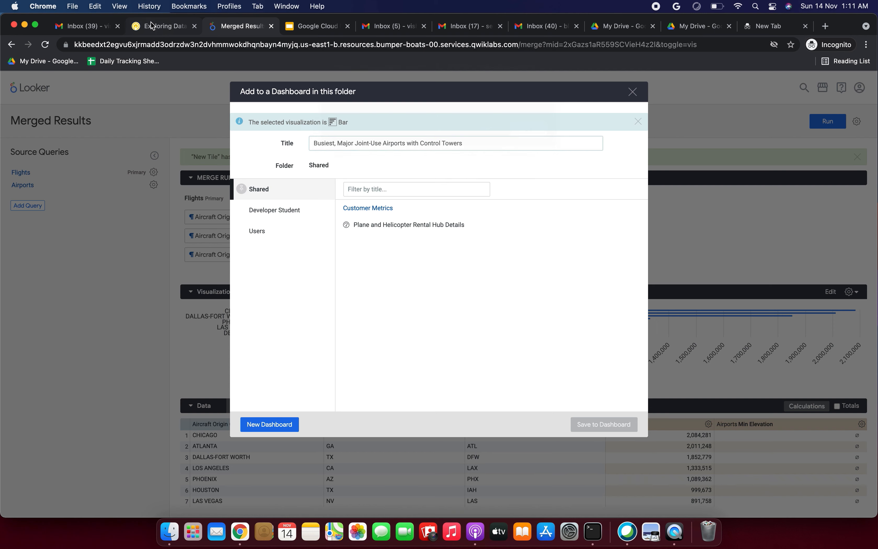
drag(334, 198, 228, 209)
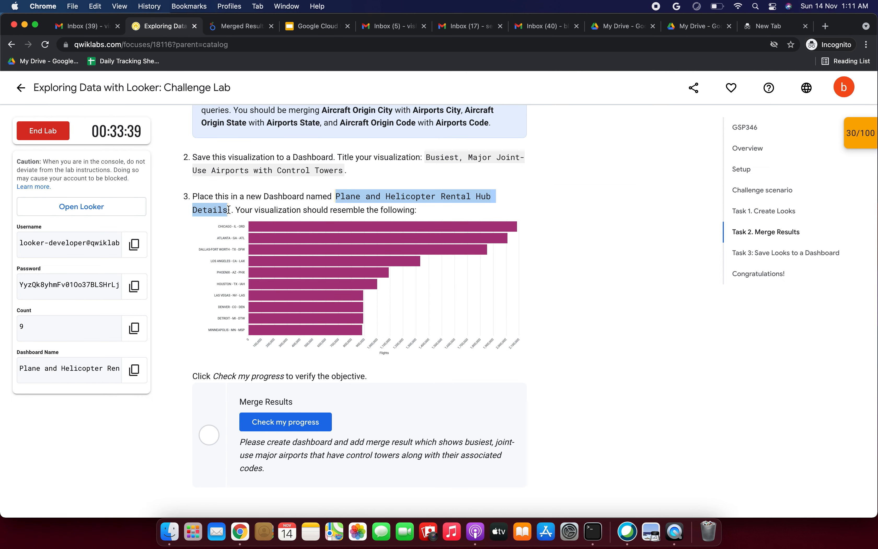
key(super+c)
click(231, 24)
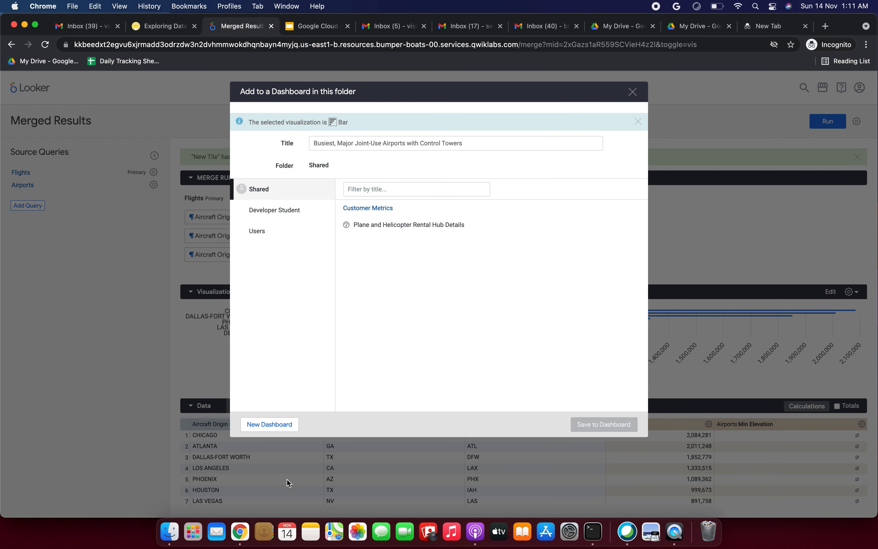
click(273, 425)
key(super+v)
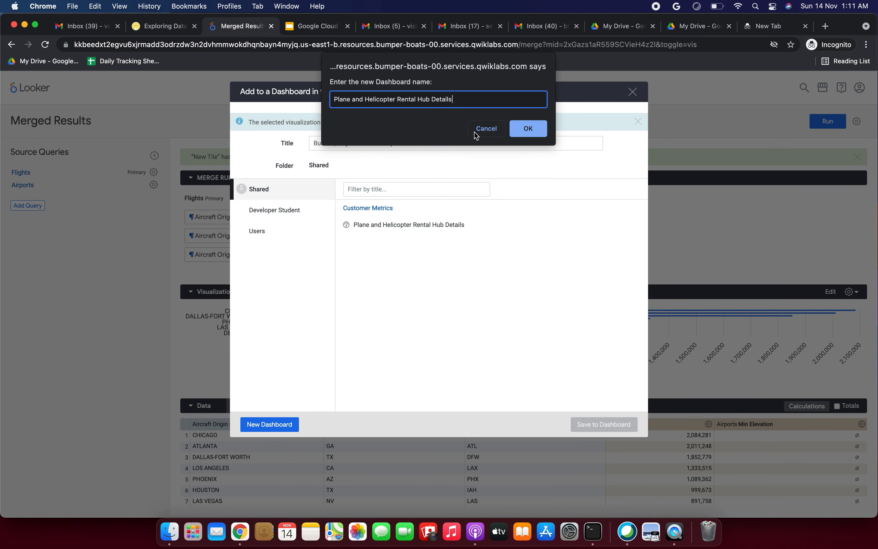
click(529, 129)
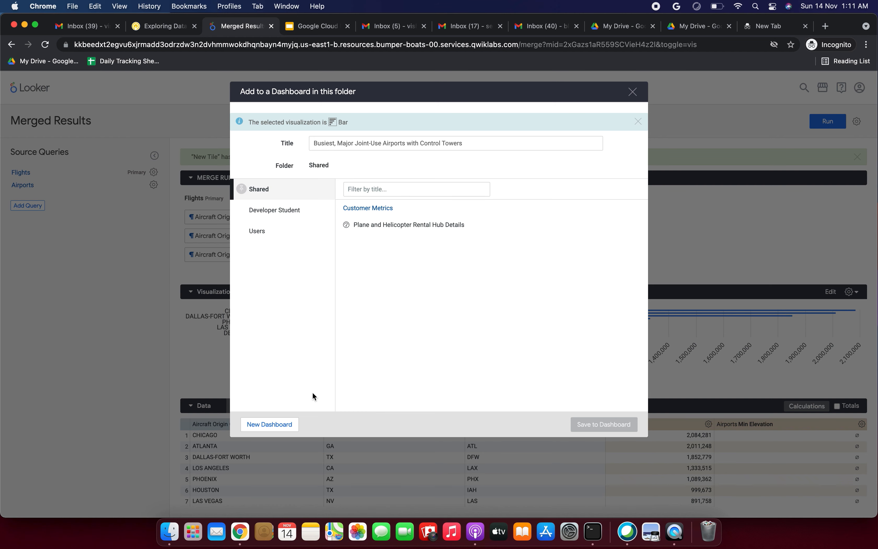
Save the titled tile to the existing Plane and Helicopter Rental Hub Details dashboard and check the lab progress for Merge Results
click(456, 228)
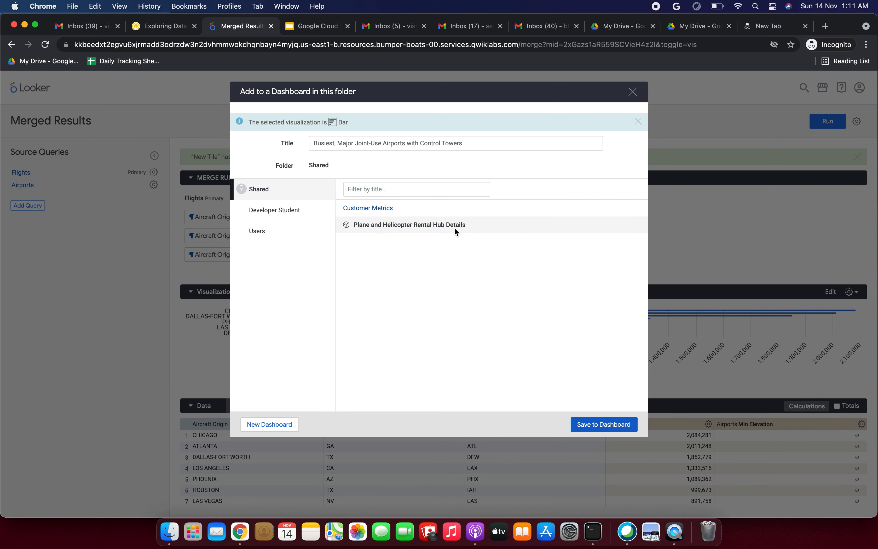
click(583, 428)
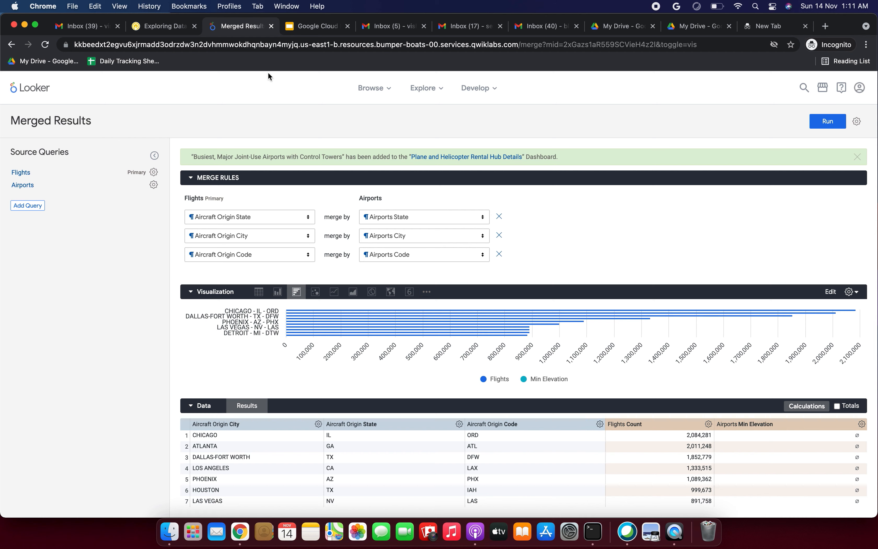
click(161, 29)
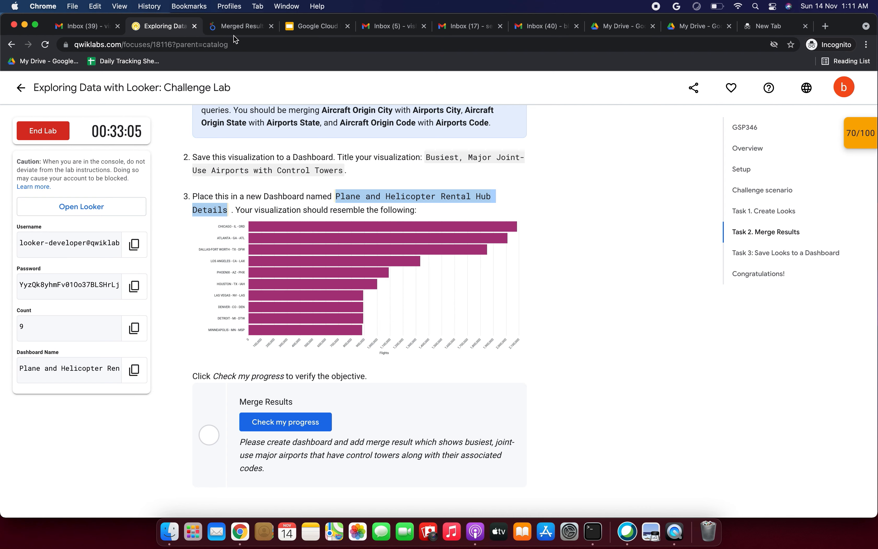
click(288, 419)
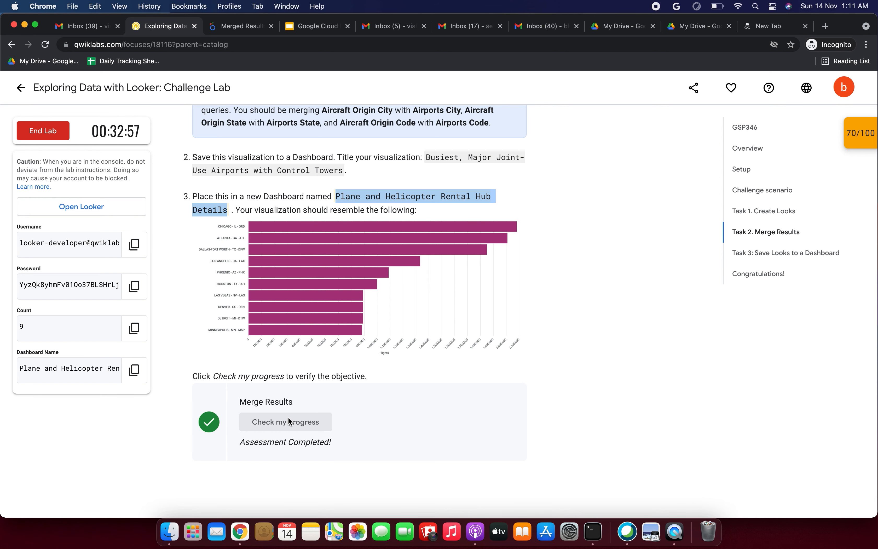
Read the Task 3 instructions on adding the created Looks to the dashboard and verifying its tiles
scroll(288, 417, down, 10)
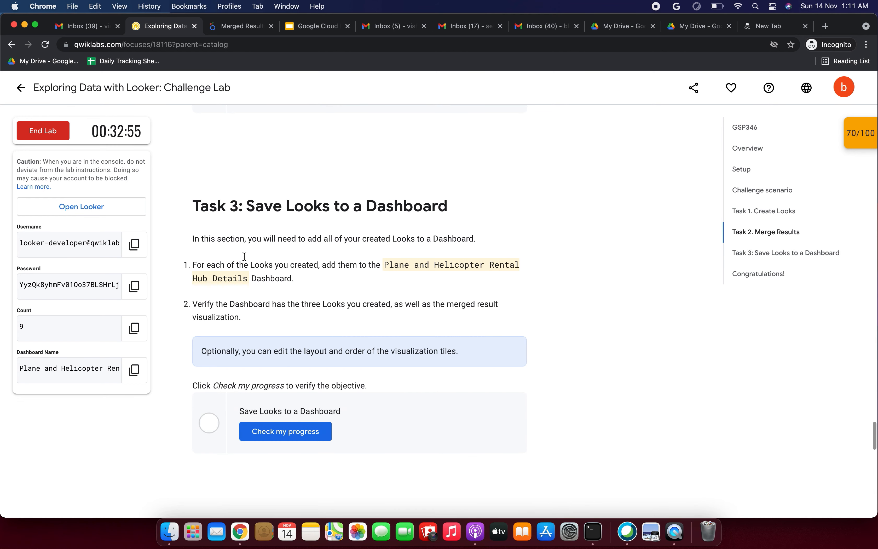
drag(255, 205, 438, 205)
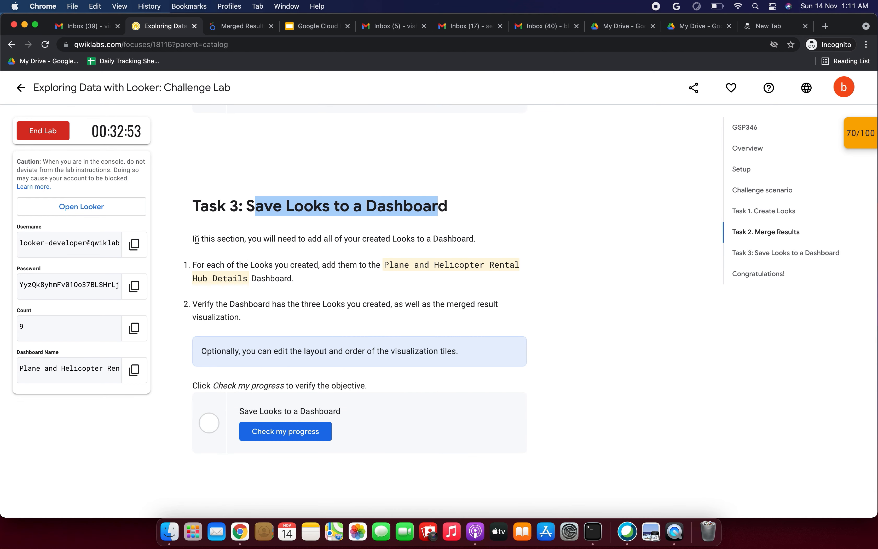
click(197, 240)
click(213, 240)
drag(213, 240, 461, 239)
drag(232, 264, 436, 272)
click(343, 286)
drag(201, 304, 519, 318)
drag(237, 350, 466, 363)
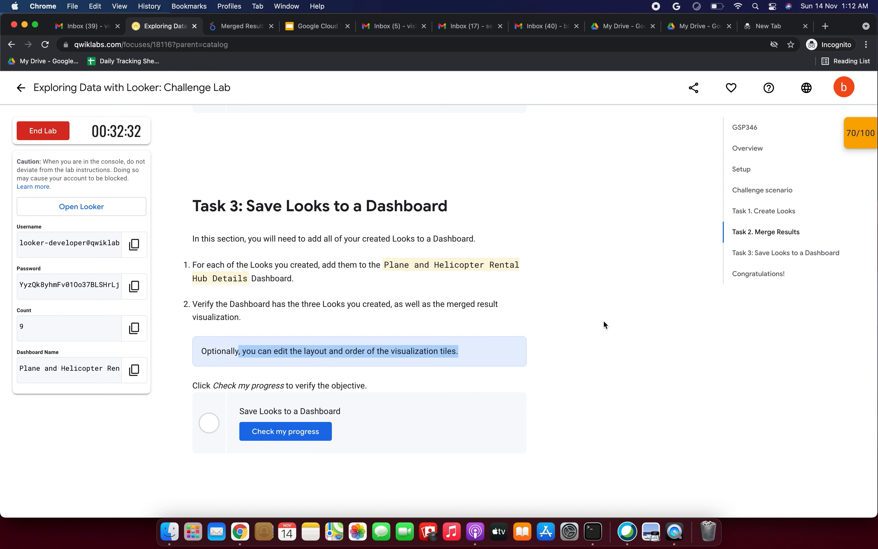
scroll(603, 322, down, 2)
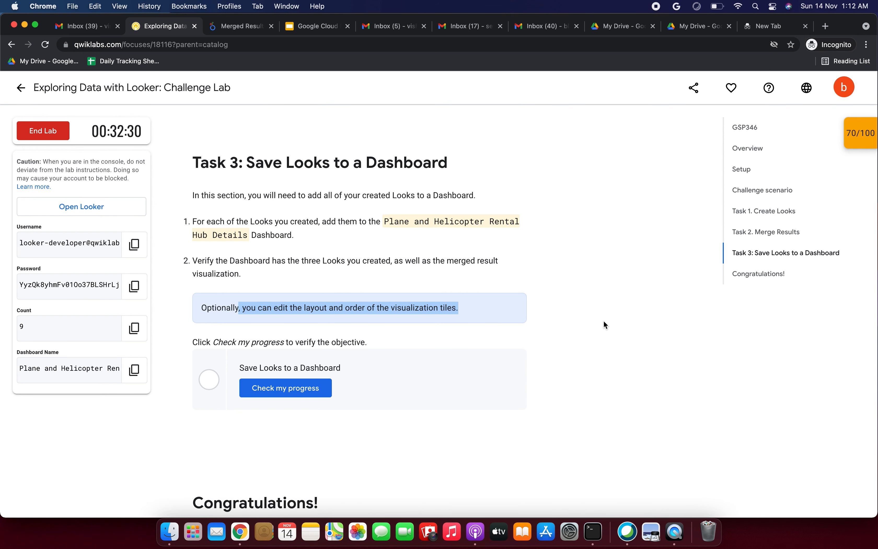
Return to Looker's home folders page and look through the Looker Basics and FAA explores
click(252, 27)
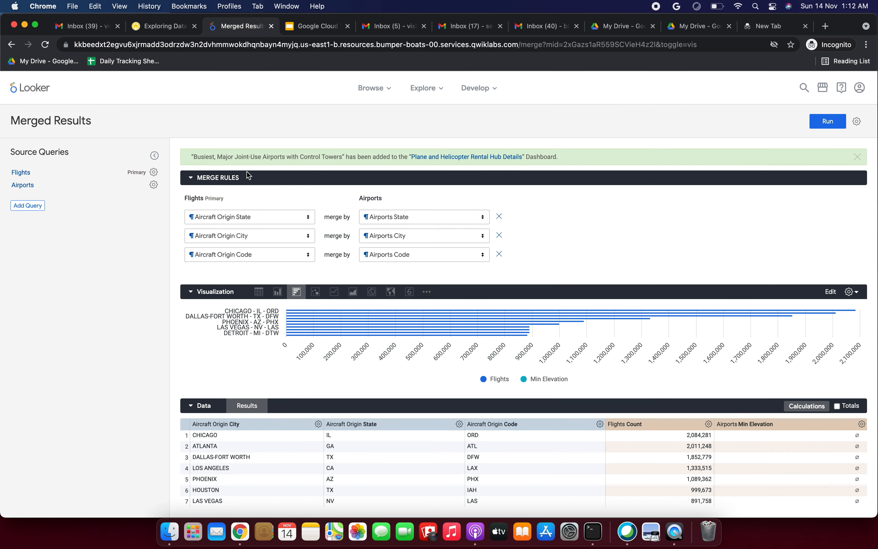
click(39, 90)
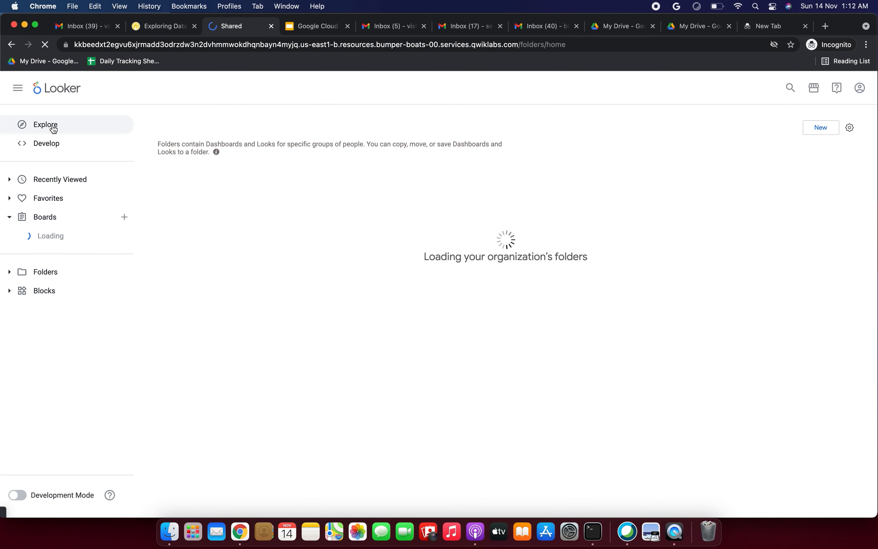
click(52, 124)
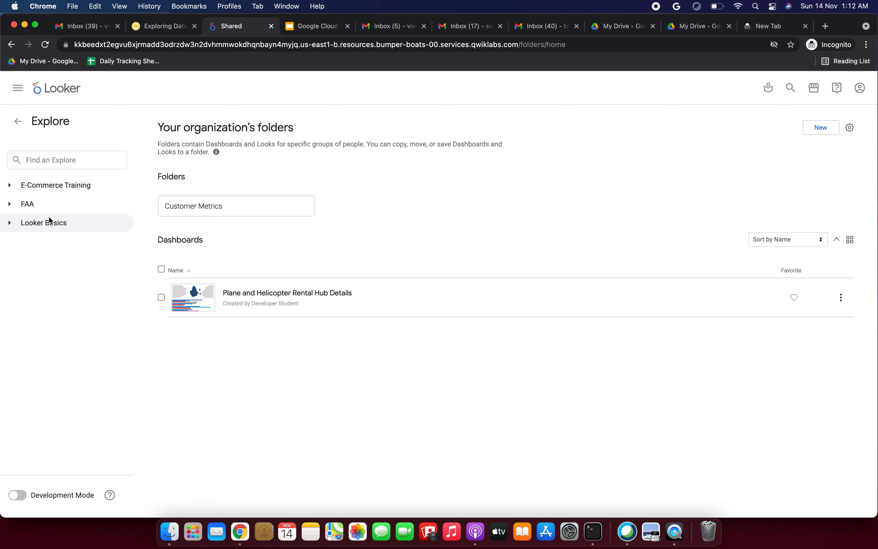
click(10, 225)
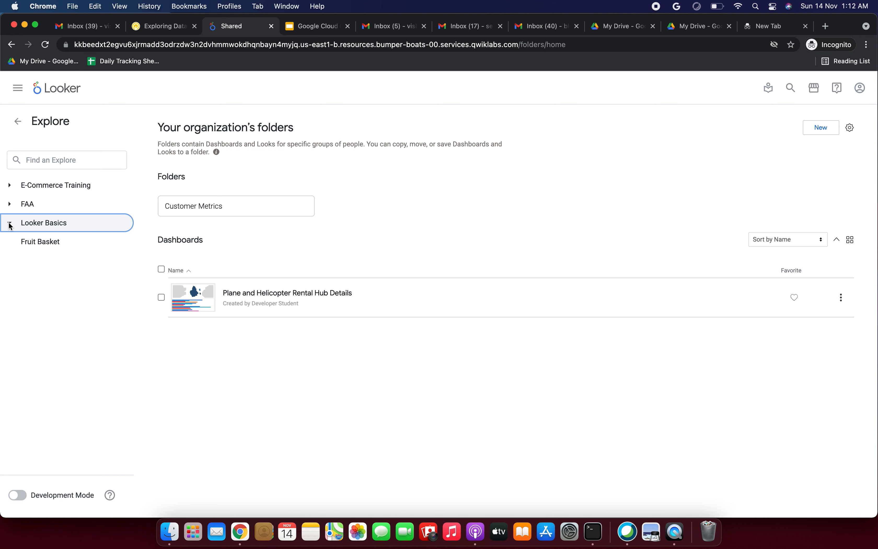
click(10, 205)
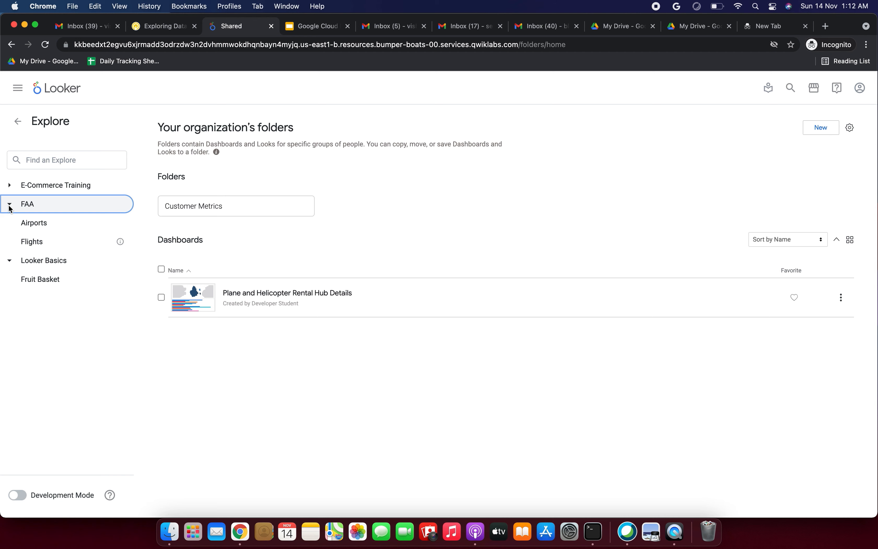
click(18, 123)
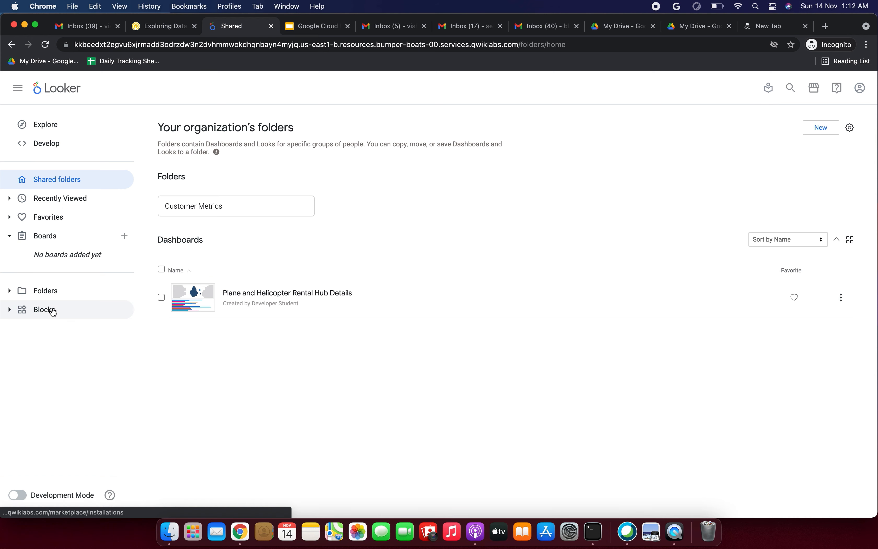
click(69, 87)
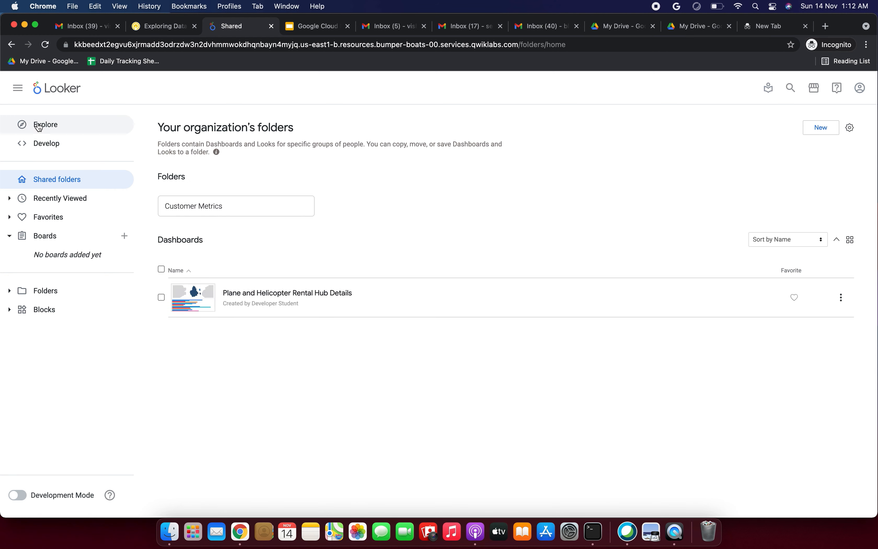
Move all three Looks from the Developer Student personal folder to the Shared folder
click(9, 291)
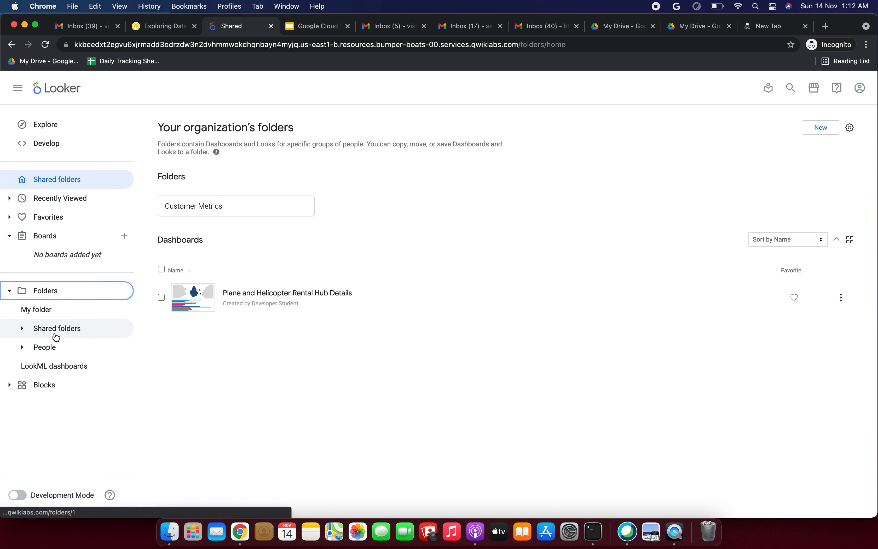
click(21, 347)
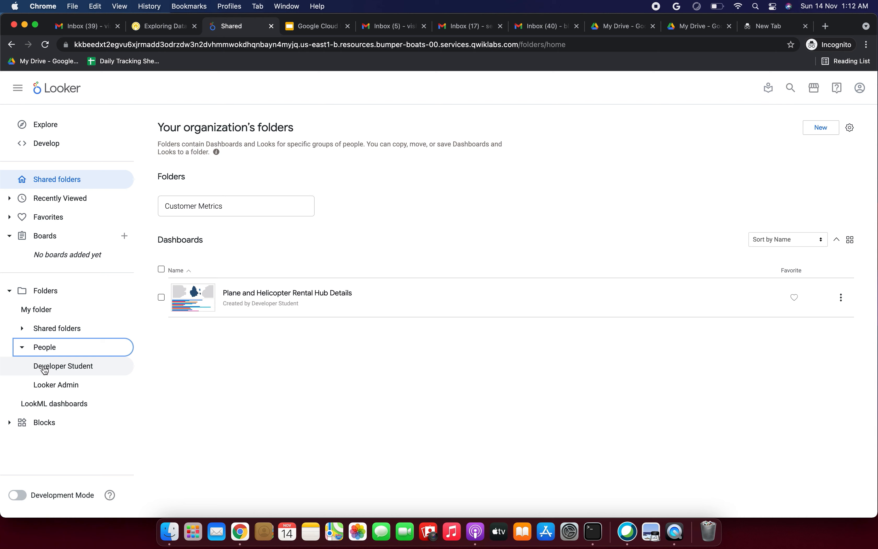
click(22, 328)
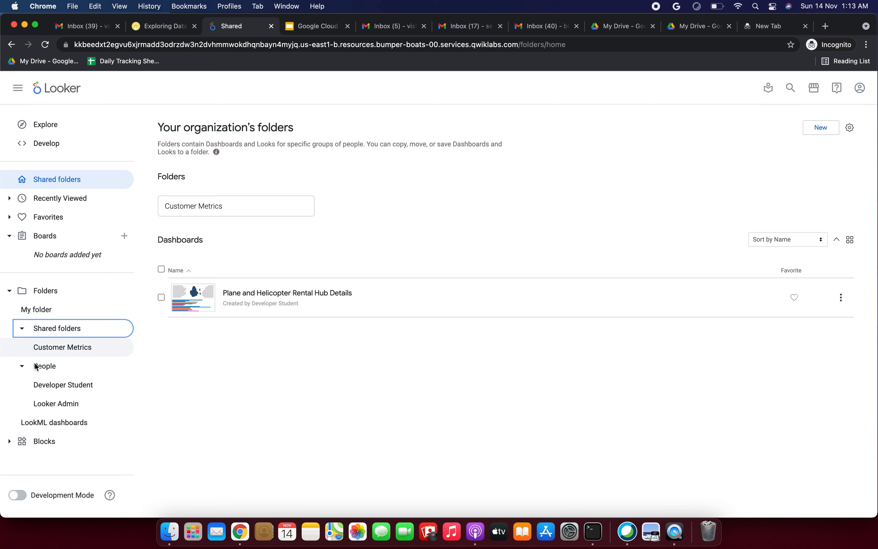
click(57, 391)
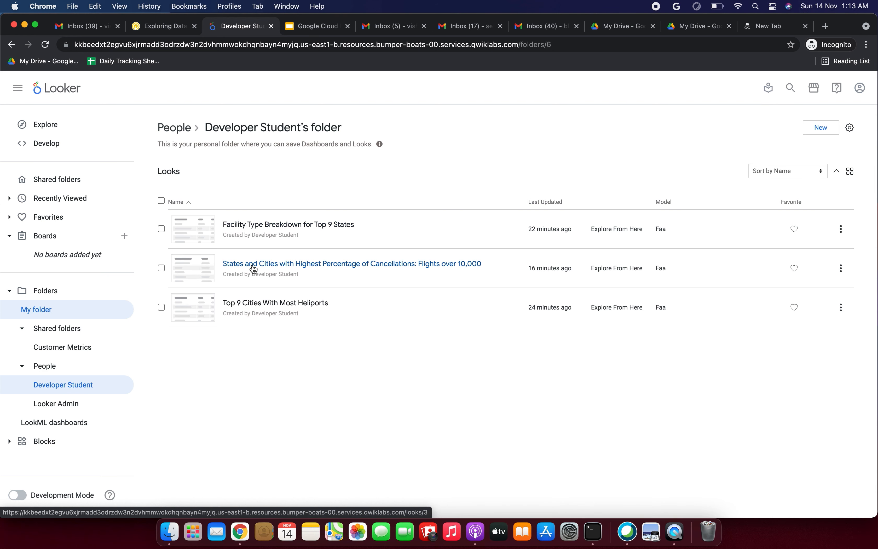
click(161, 202)
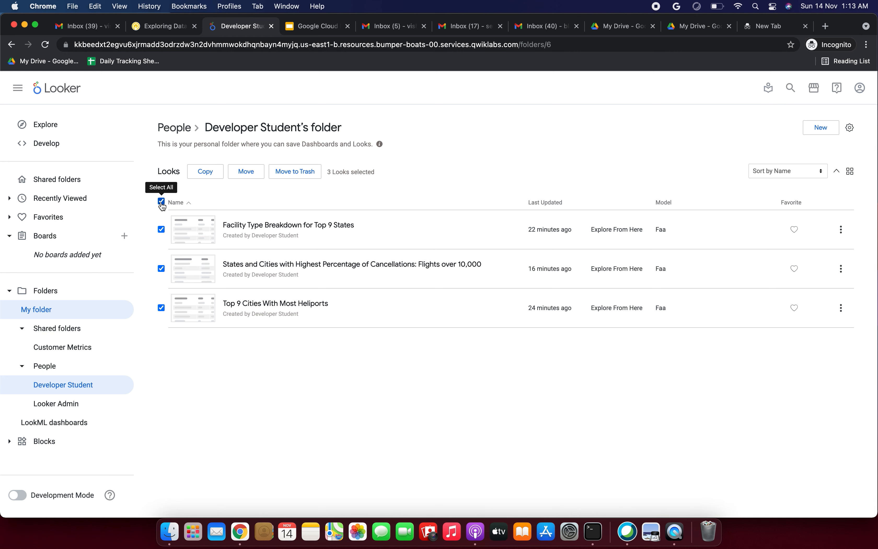
click(255, 172)
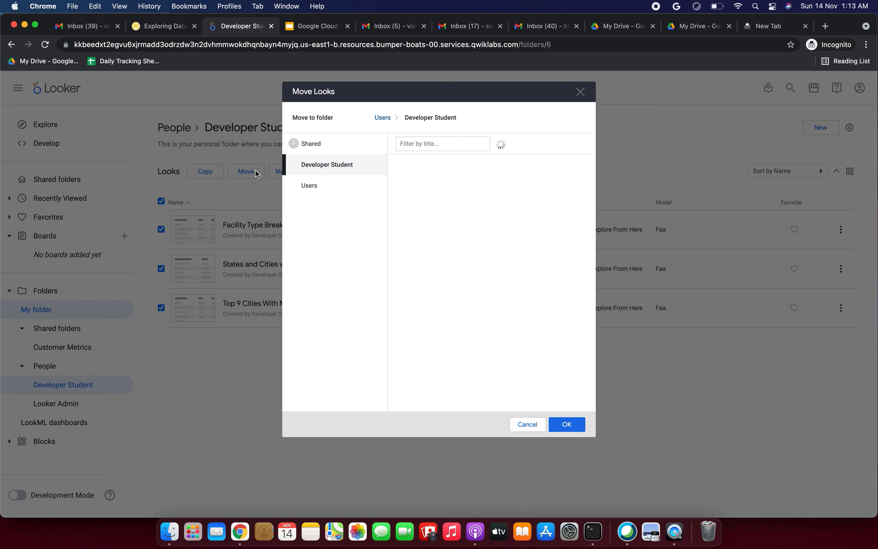
click(323, 146)
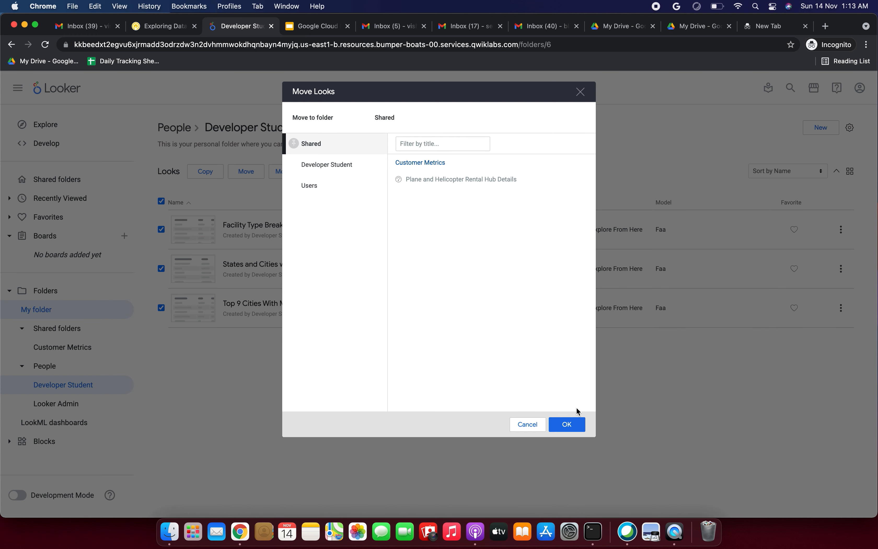
click(568, 425)
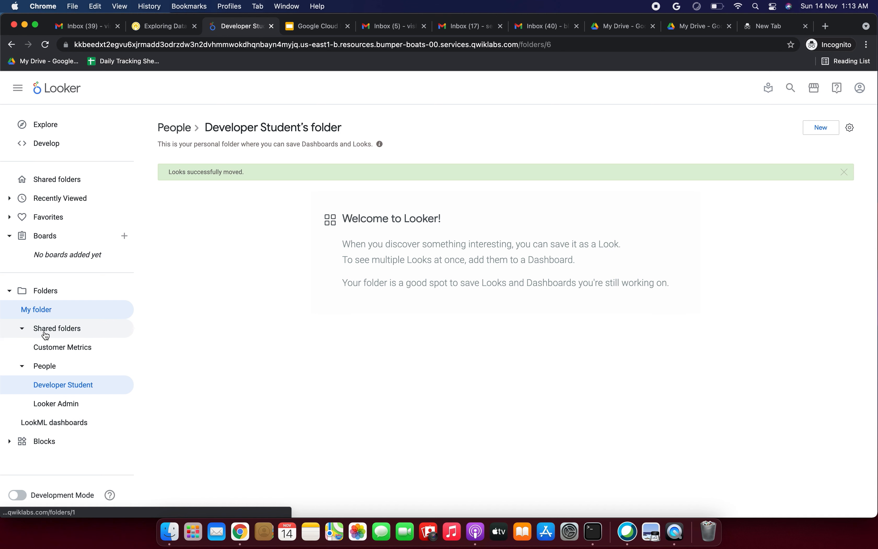
Open the shared Look "Facility Type Breakdown for Top 9 States" and save it to the Plane and Helicopter Rental Hub Details dashboard
click(22, 329)
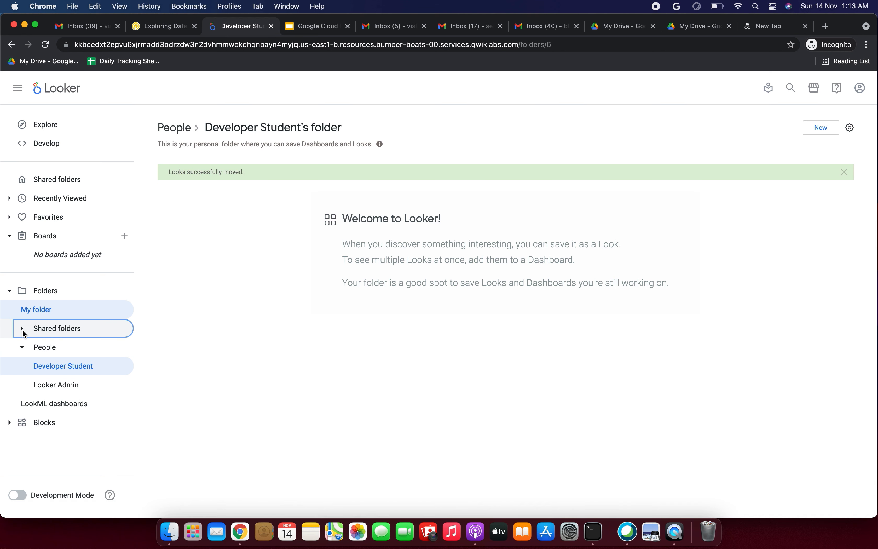
click(46, 369)
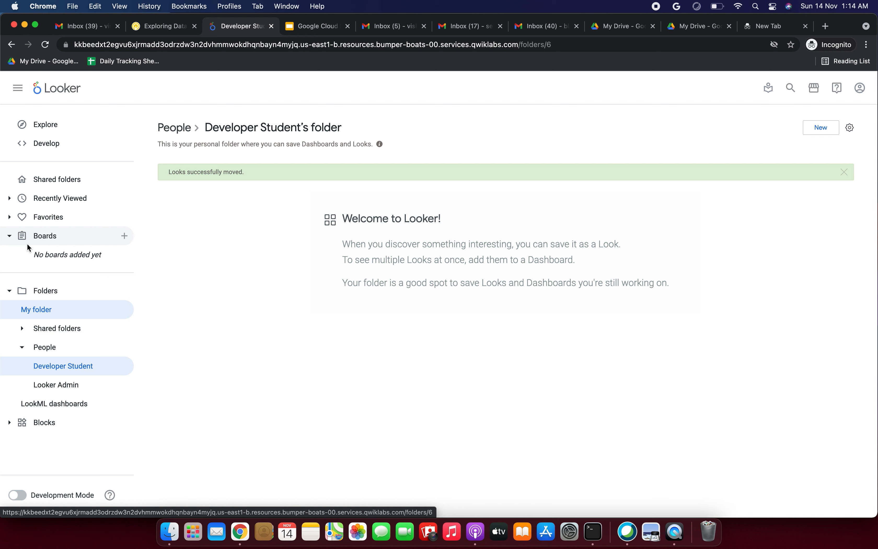
click(61, 180)
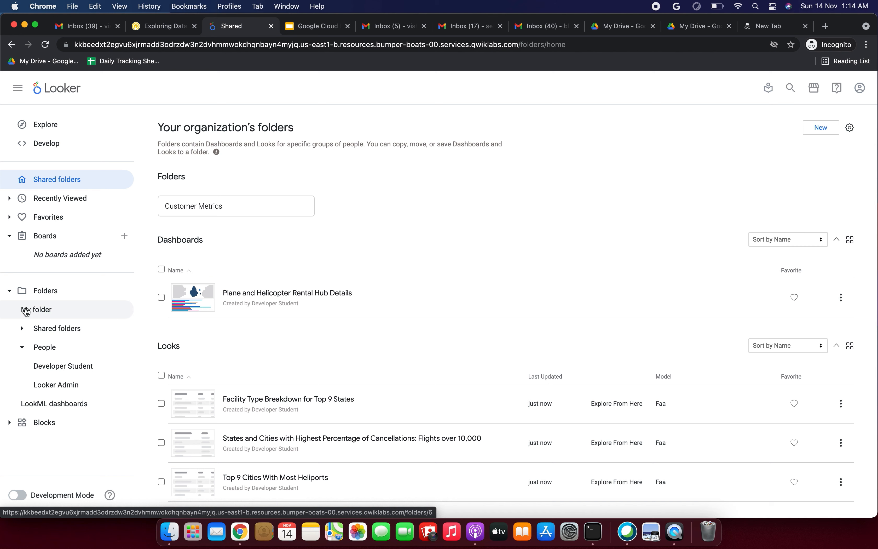
click(22, 329)
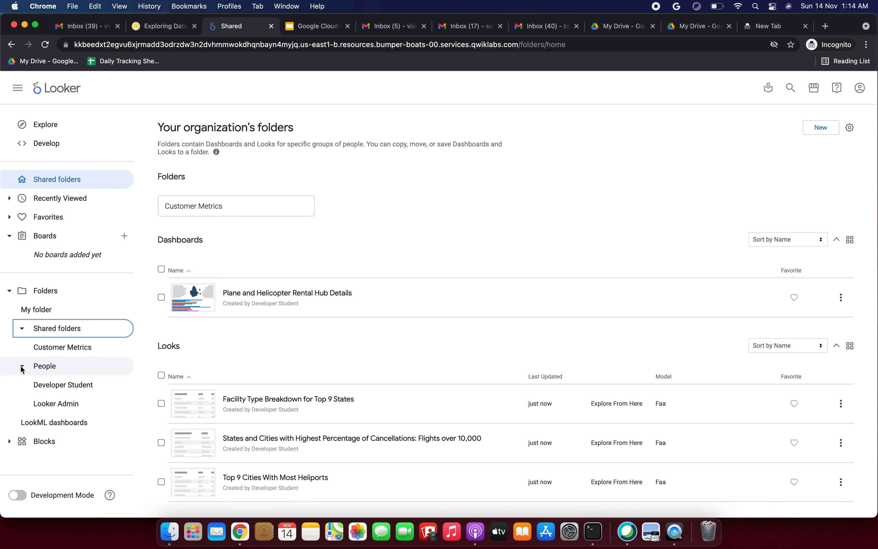
click(50, 185)
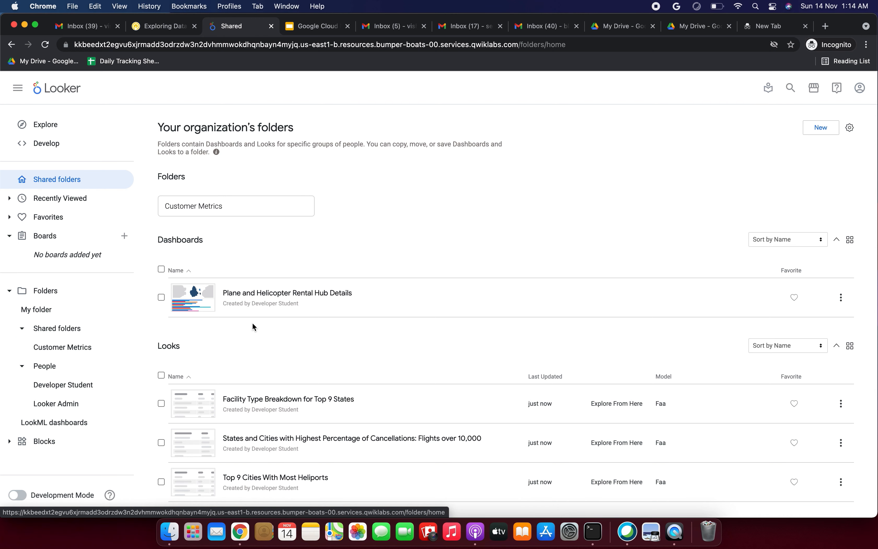
scroll(253, 323, down, 1)
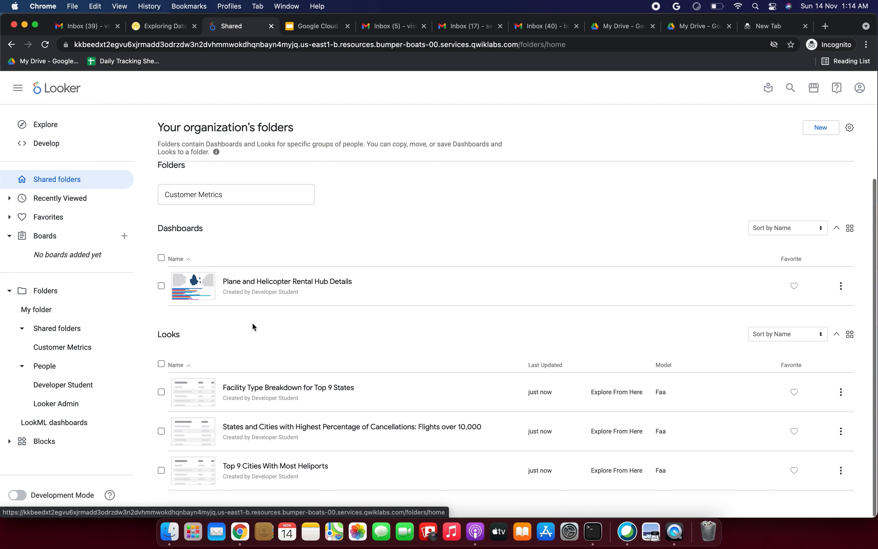
click(246, 389)
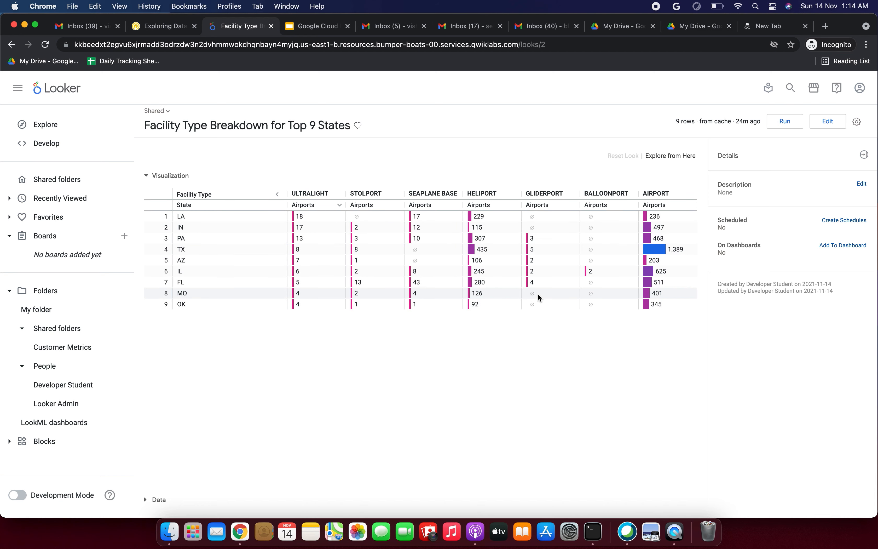
click(840, 250)
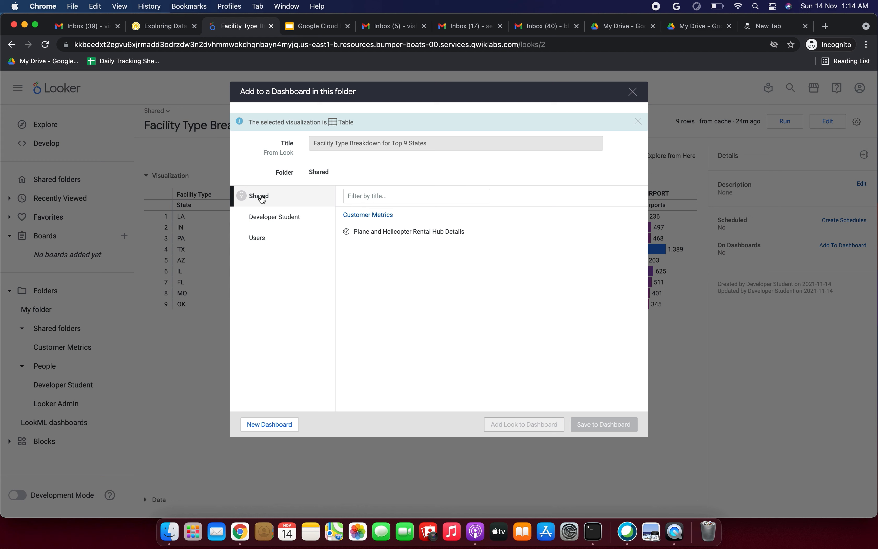
click(416, 233)
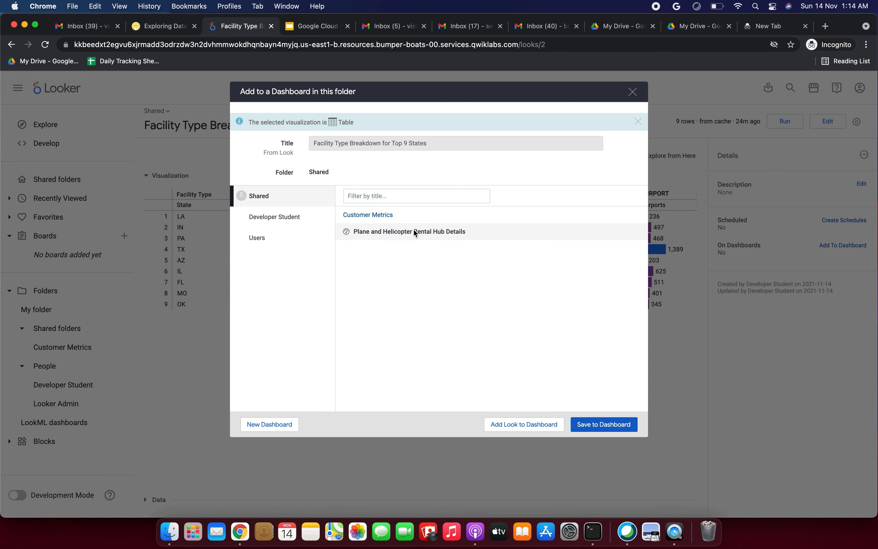
click(616, 426)
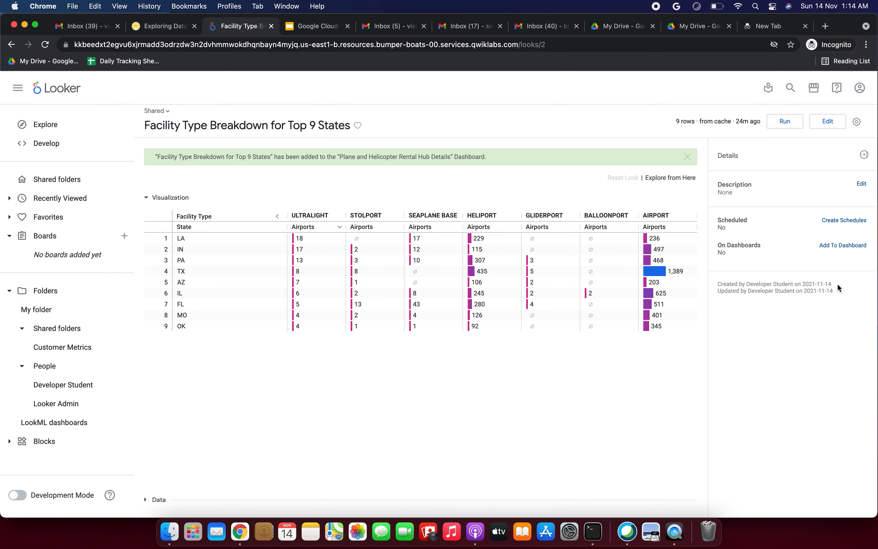
Save the Facility Type Breakdown for Top 9 States visualization to the Plane and Helicopter Rental Hub Details dashboard a second time
click(843, 246)
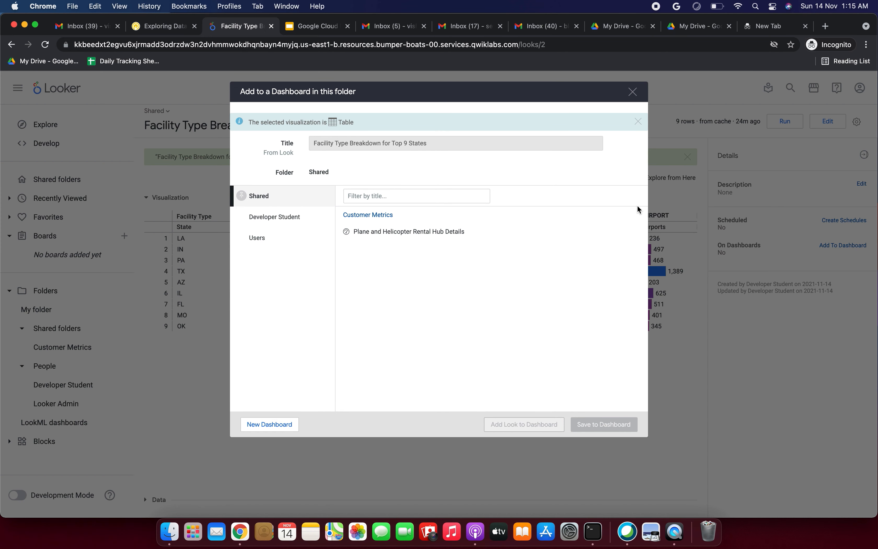
click(445, 236)
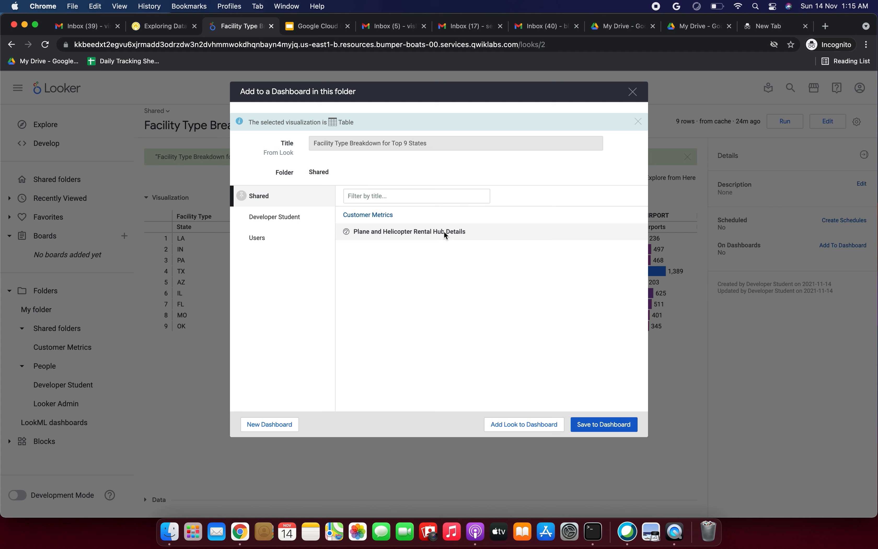
click(604, 425)
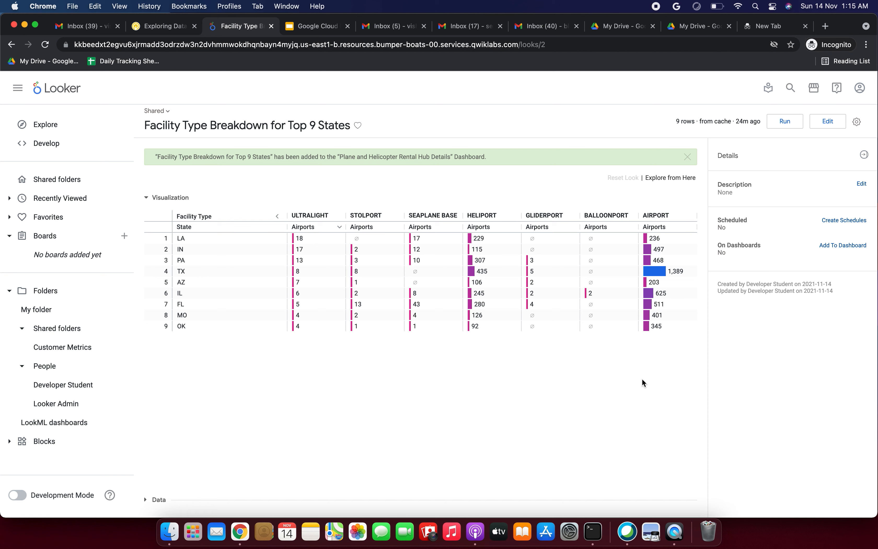
Add the Facility Type Breakdown for Top 9 States Look to the same dashboard as a linked Look instead of a saved copy
click(840, 247)
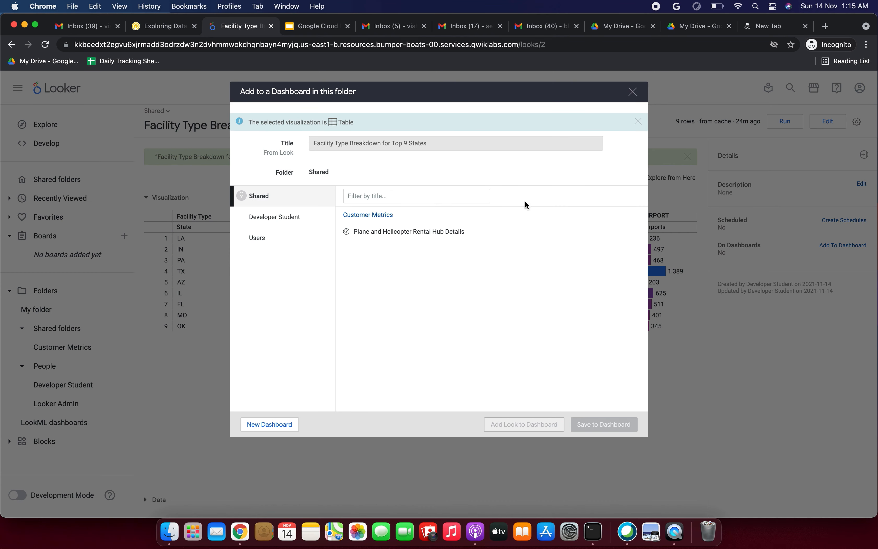
click(391, 234)
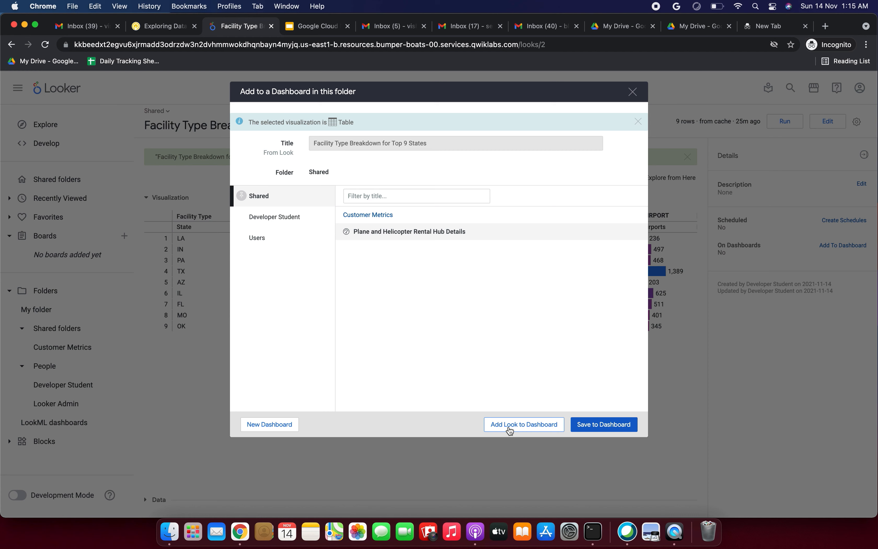
click(524, 424)
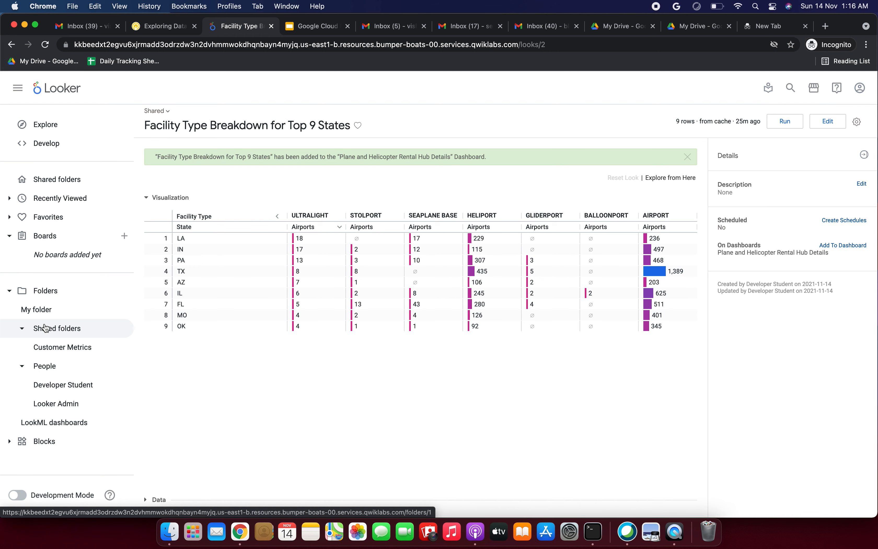
Add the linked Look "States and Cities with Highest Percentage of Cancellations: Flights over 10,000" to the rental hub dashboard, and return to the shared folders
click(37, 331)
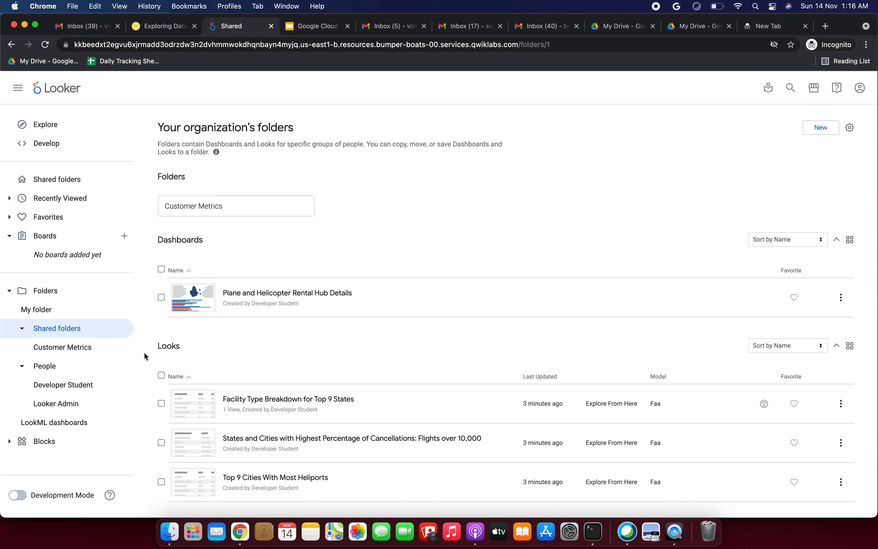
click(22, 329)
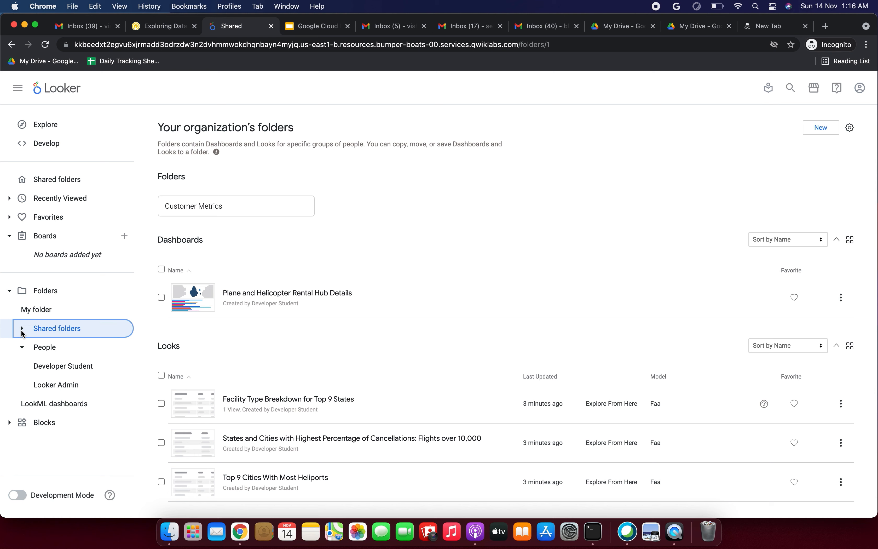
click(21, 328)
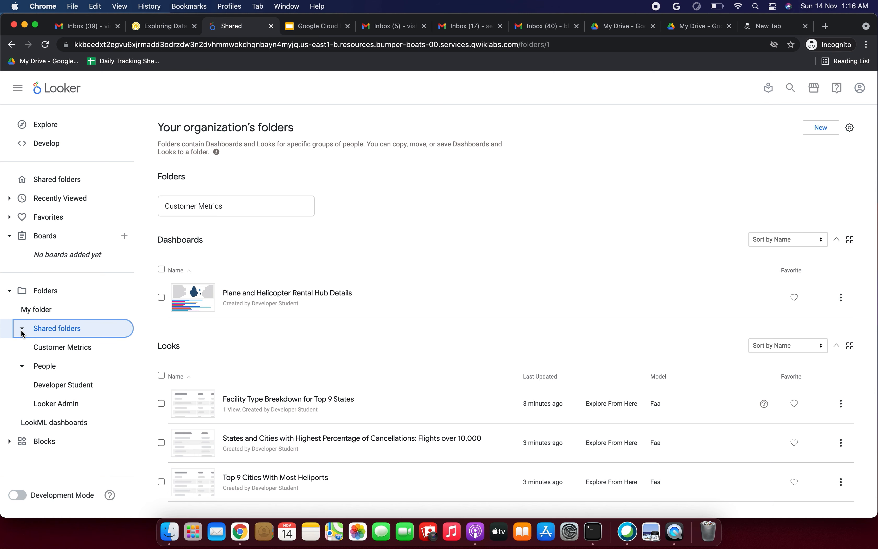
scroll(225, 376, down, 1)
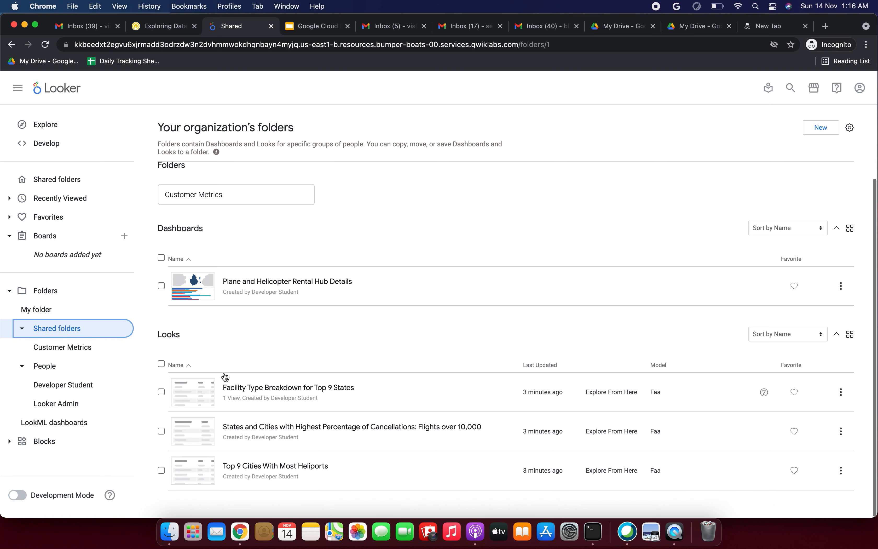
click(68, 94)
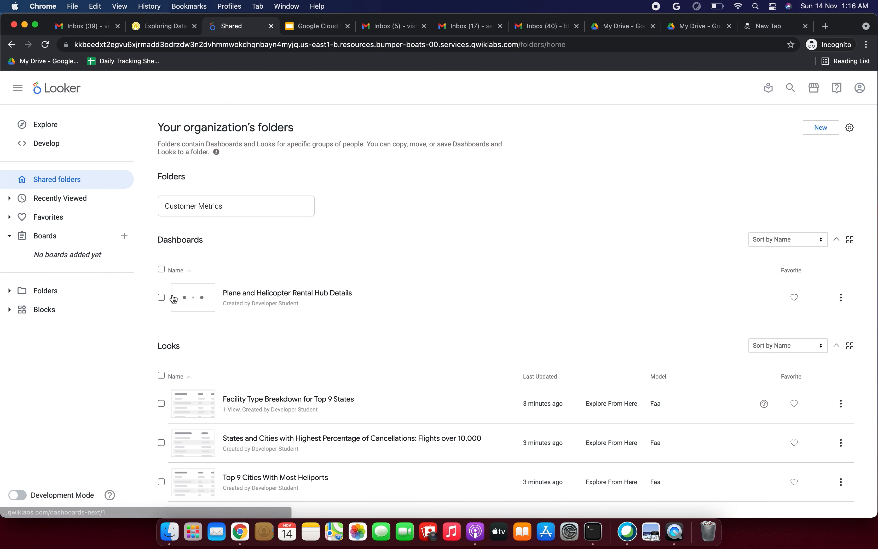
scroll(249, 323, down, 1)
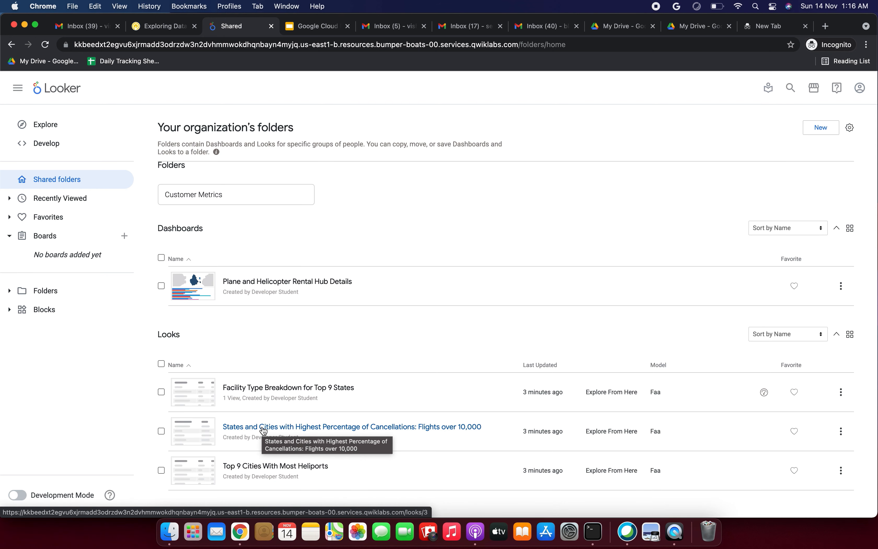
click(236, 430)
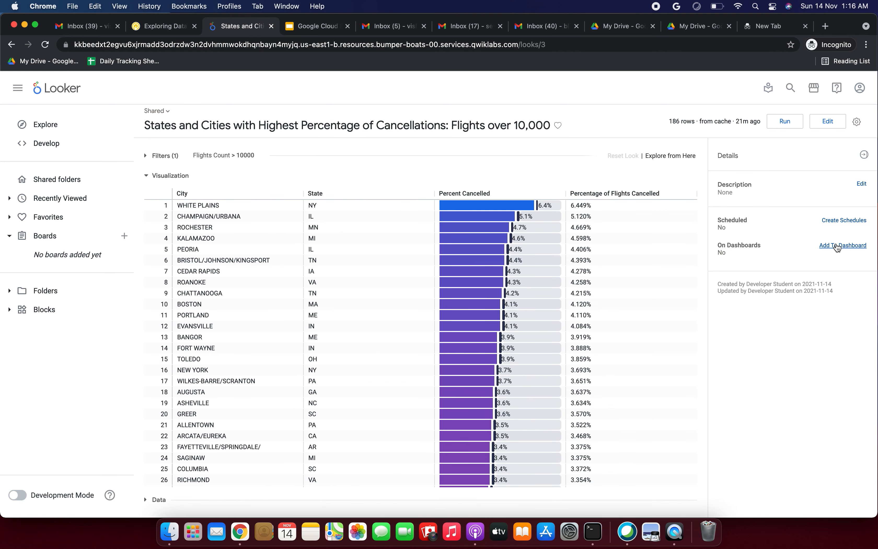
click(837, 246)
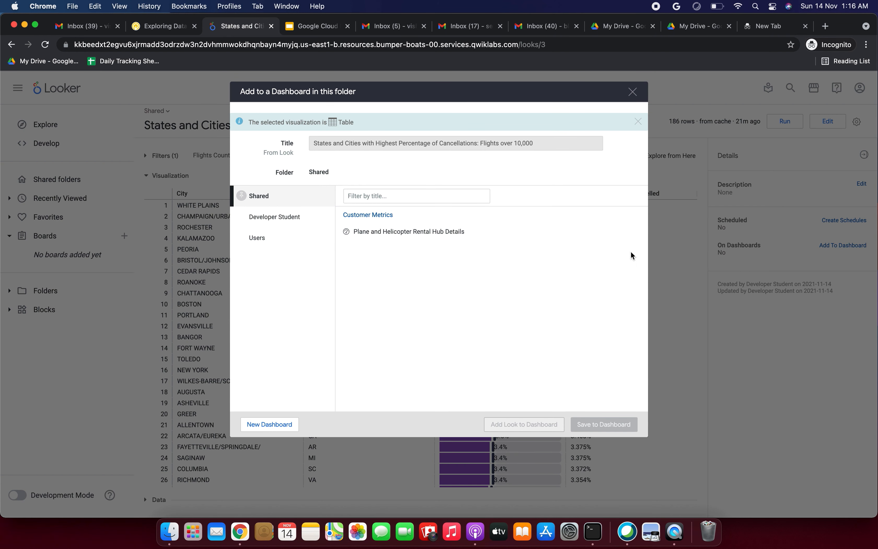
click(401, 233)
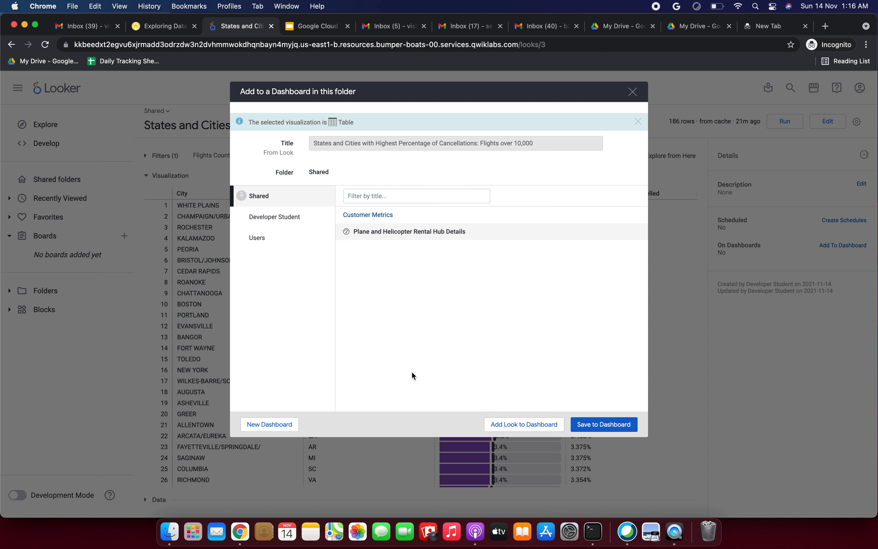
click(512, 425)
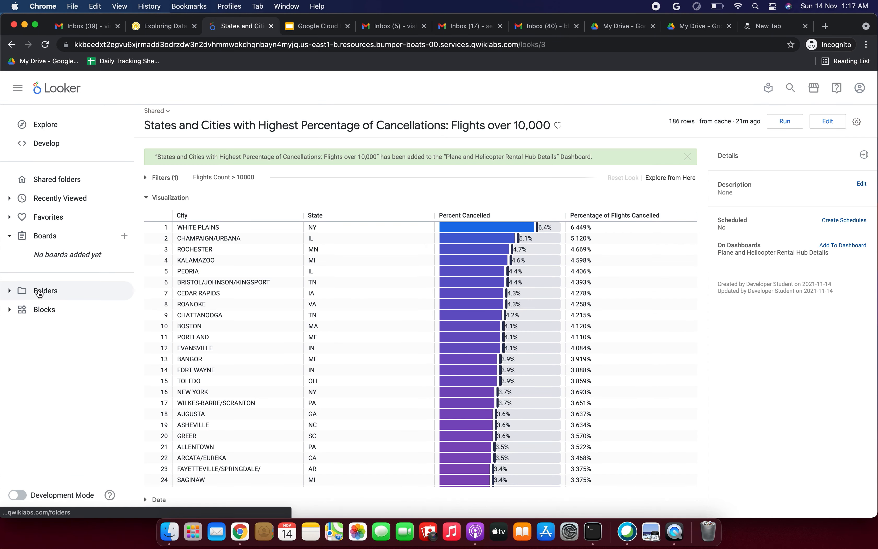
click(79, 184)
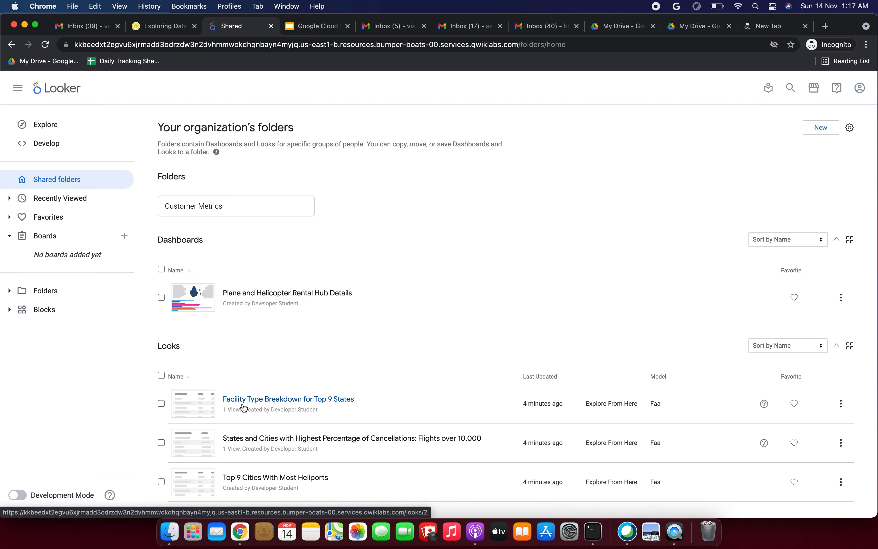
Add the linked Look "Top 9 Cities With Most Heliports" to the Plane and Helicopter Rental Hub Details dashboard, and return to the shared folders
click(265, 477)
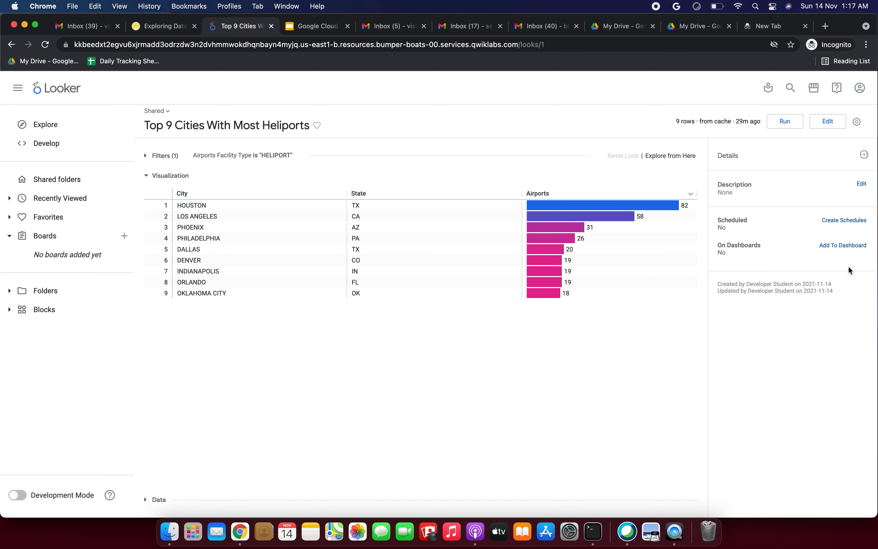
click(839, 247)
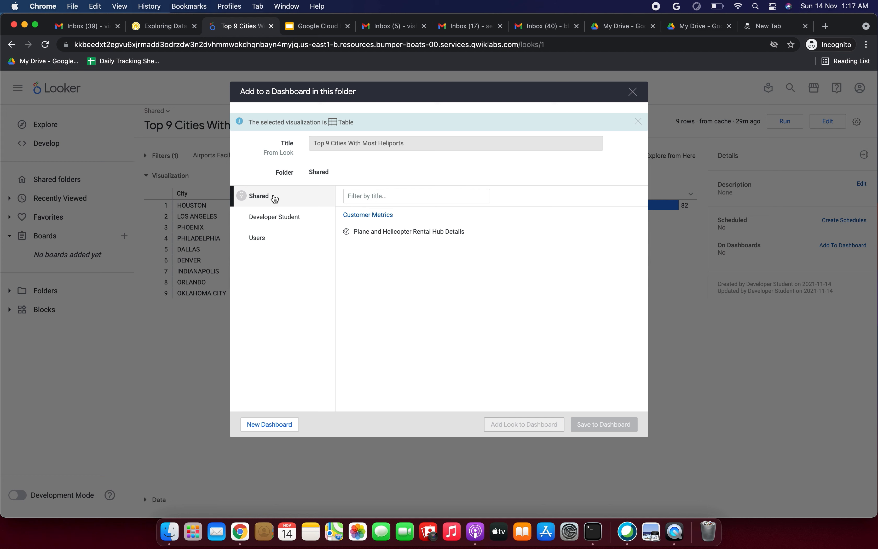
click(379, 231)
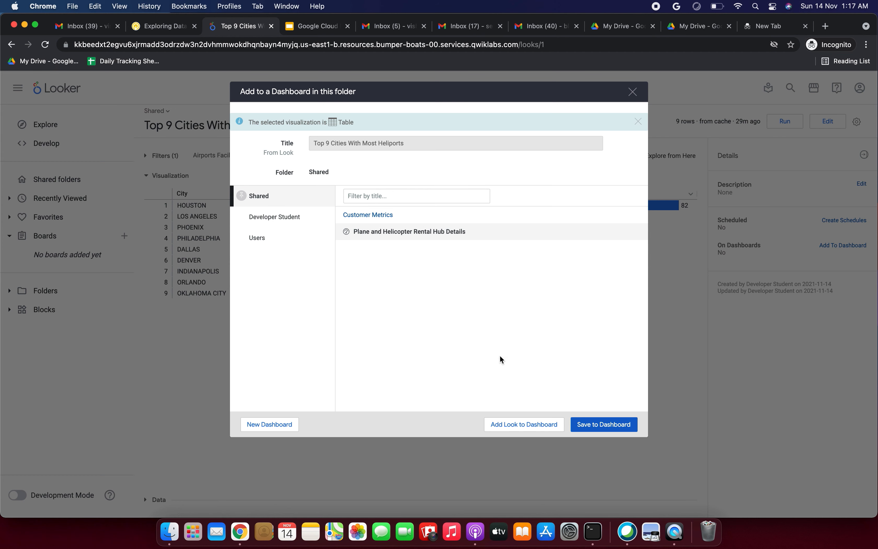
click(518, 429)
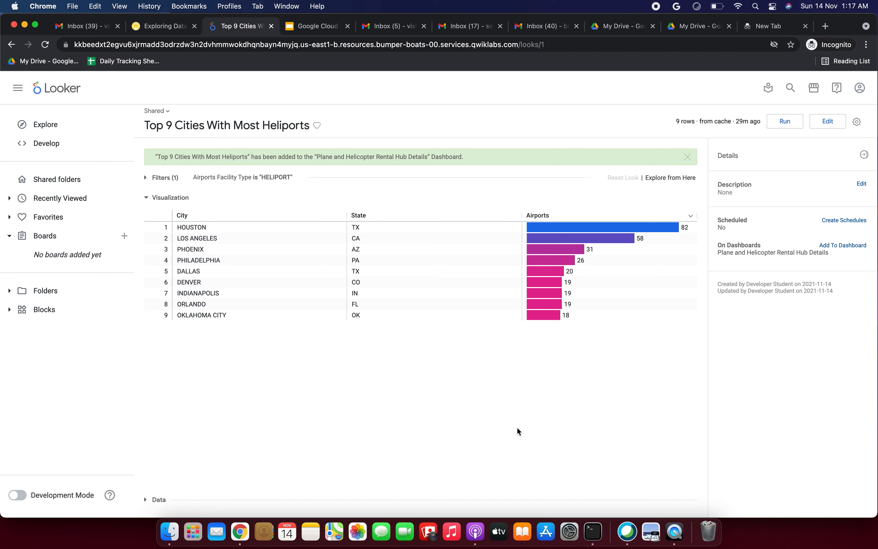
click(72, 96)
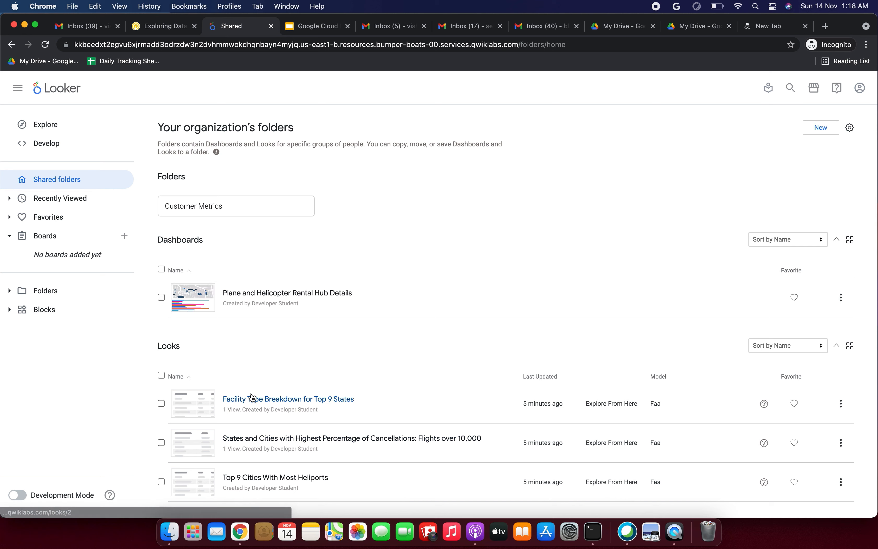
Open the Plane and Helicopter Rental Hub Details dashboard and examine its tiles for the three added Looks and the merged result visualization
click(266, 299)
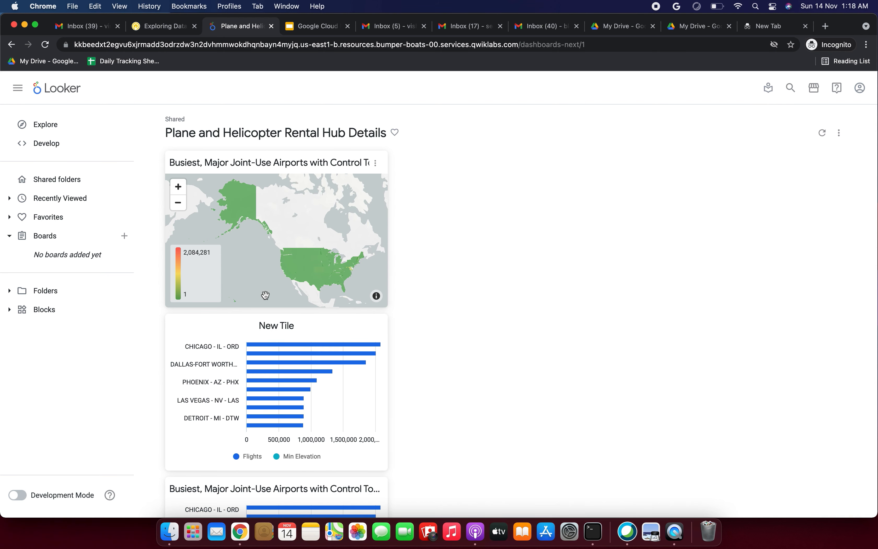
scroll(298, 357, down, 5)
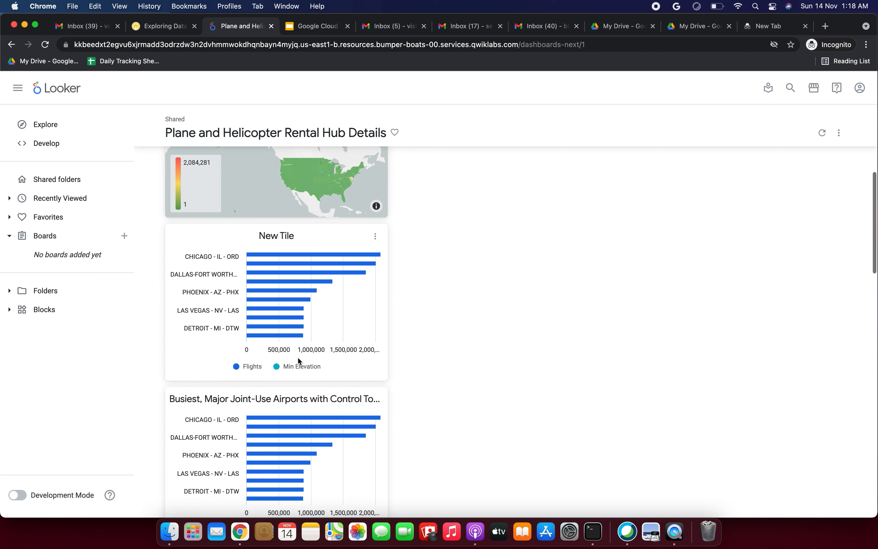
scroll(298, 359, down, 9)
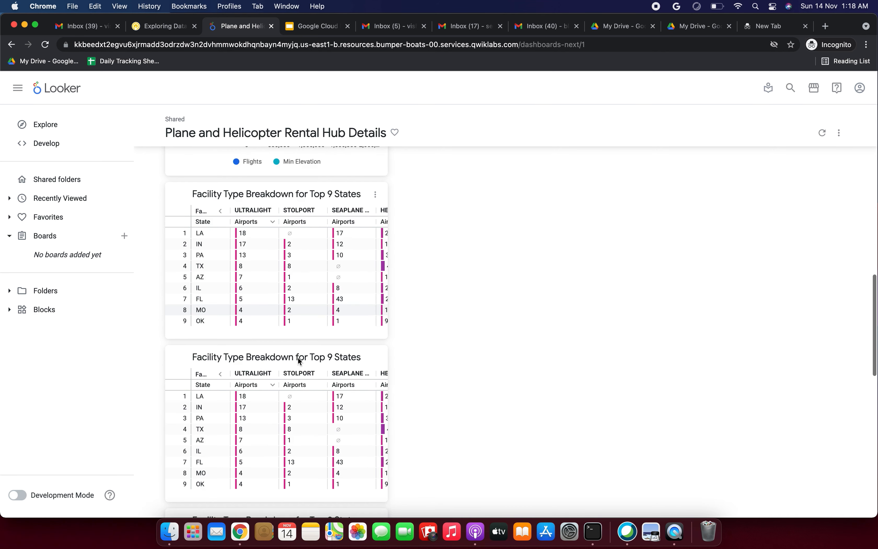
scroll(298, 359, down, 12)
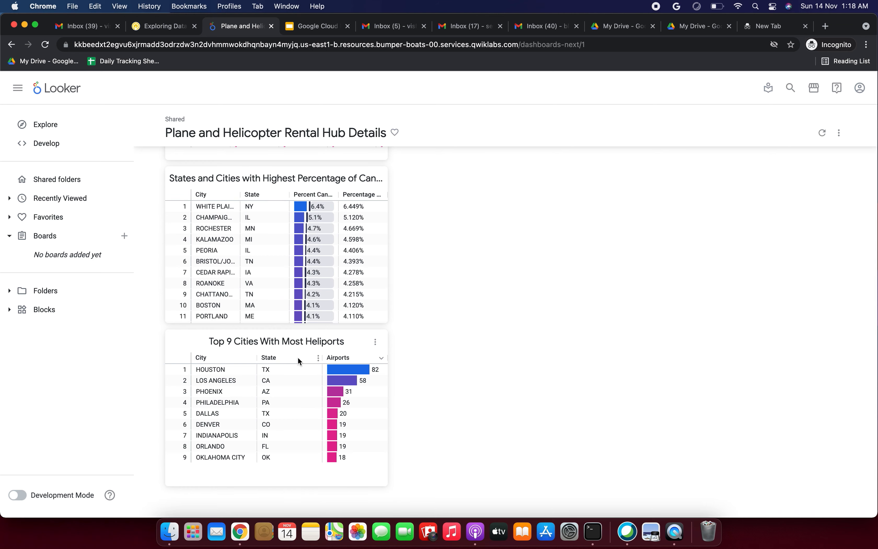
scroll(299, 361, up, 20)
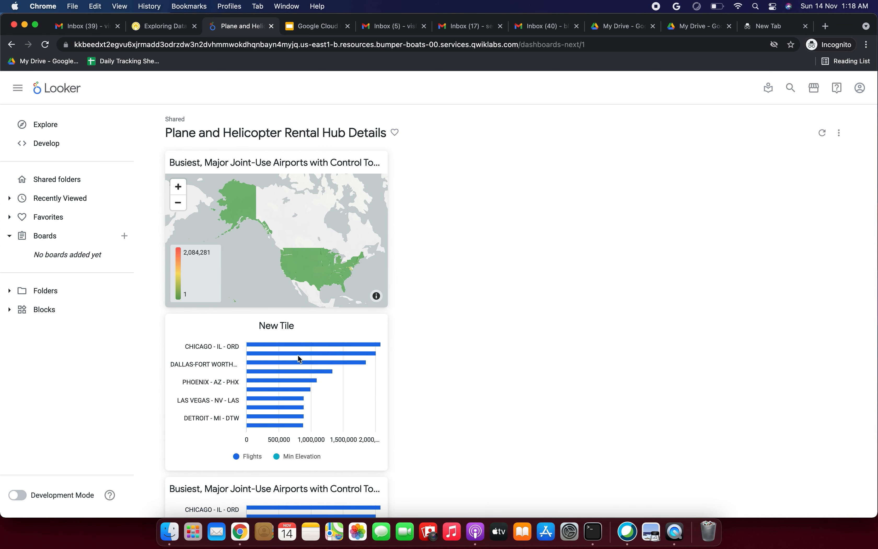
scroll(306, 392, down, 4)
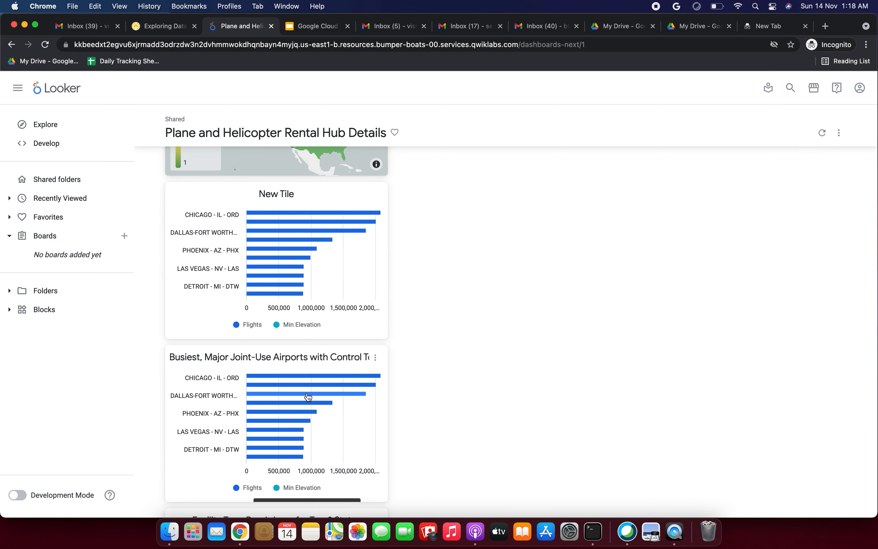
scroll(308, 397, up, 4)
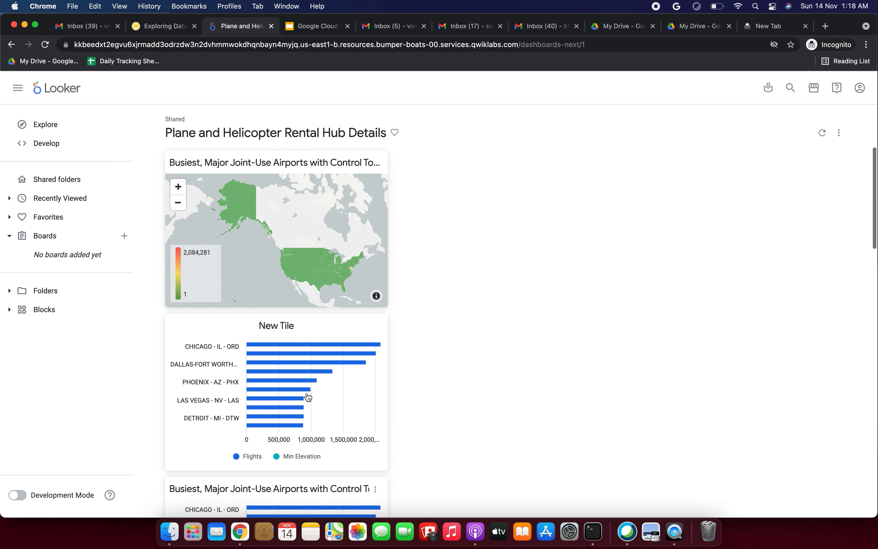
scroll(307, 392, down, 3)
scroll(306, 392, down, 15)
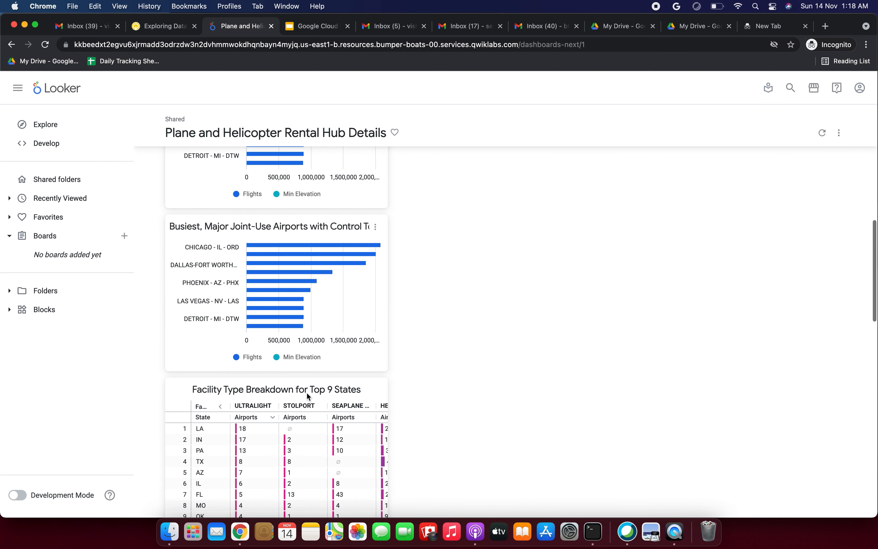
scroll(306, 393, down, 6)
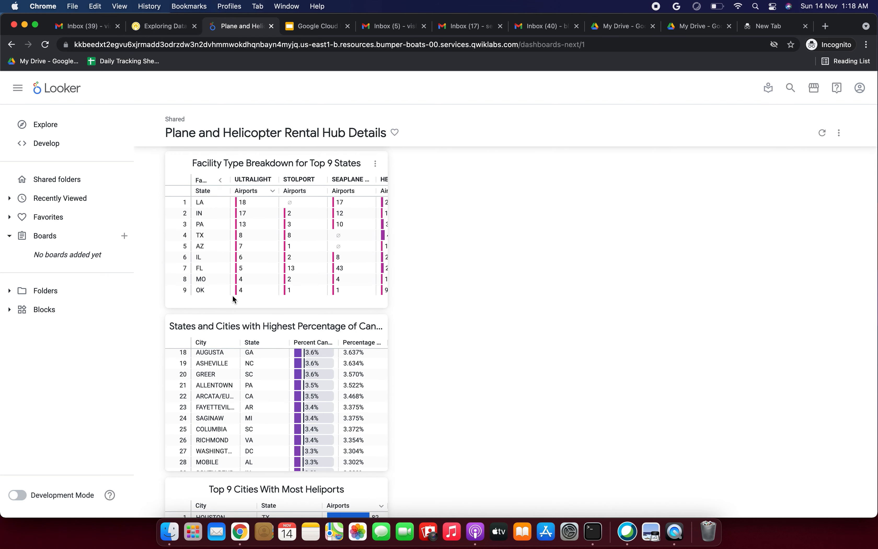
scroll(232, 295, down, 10)
scroll(233, 295, up, 10)
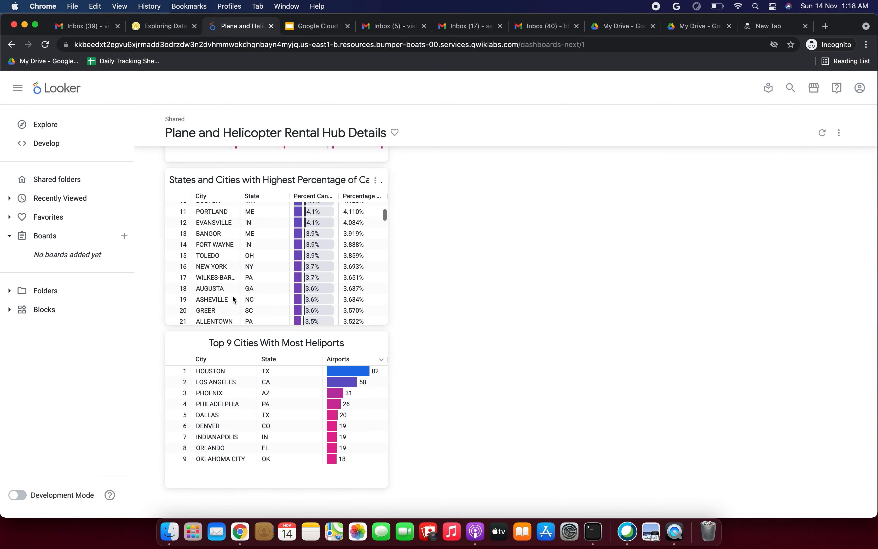
scroll(432, 295, up, 12)
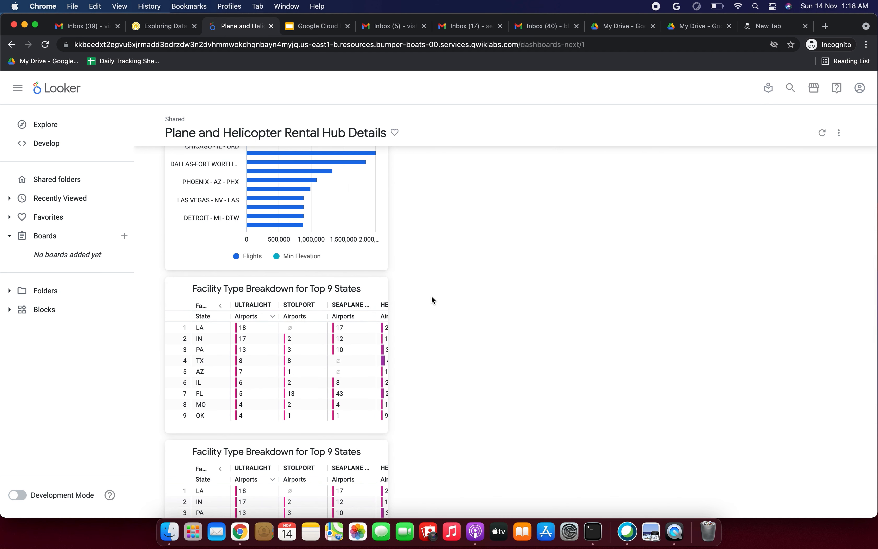
scroll(432, 295, down, 3)
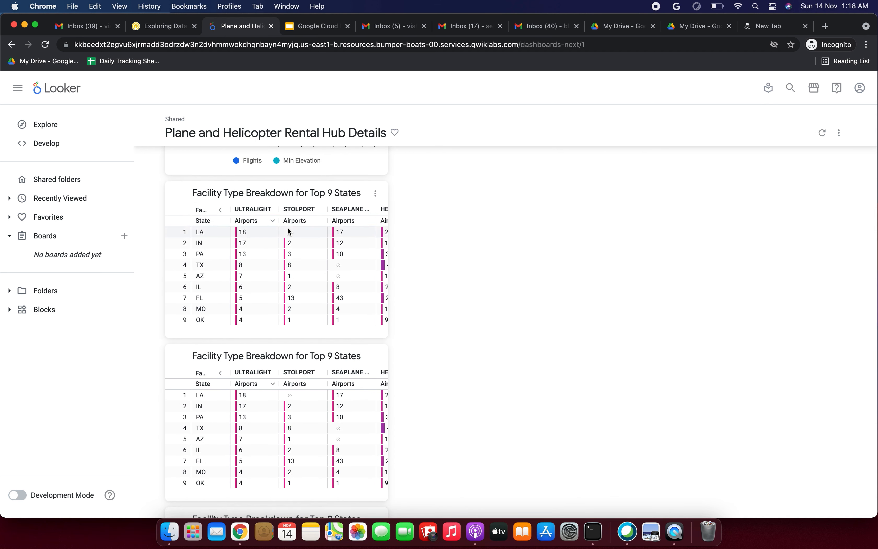
scroll(290, 231, up, 8)
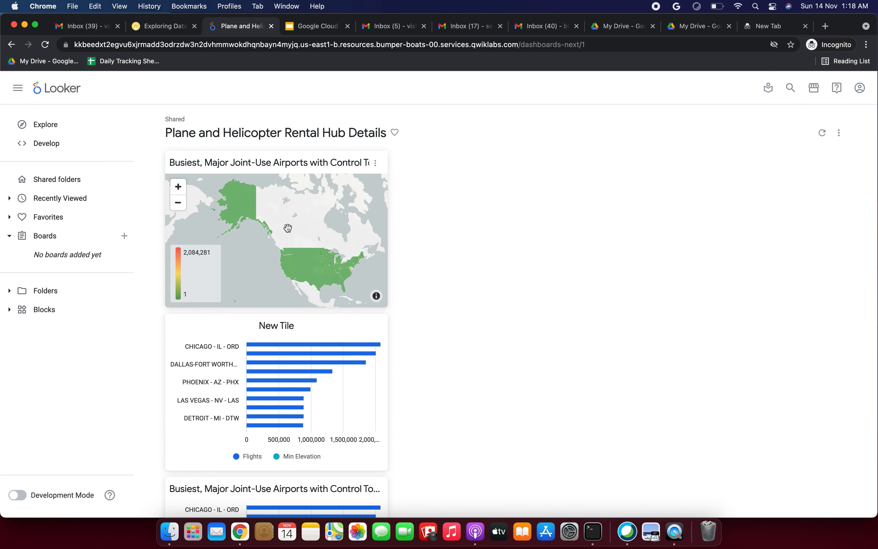
drag(232, 132, 328, 129)
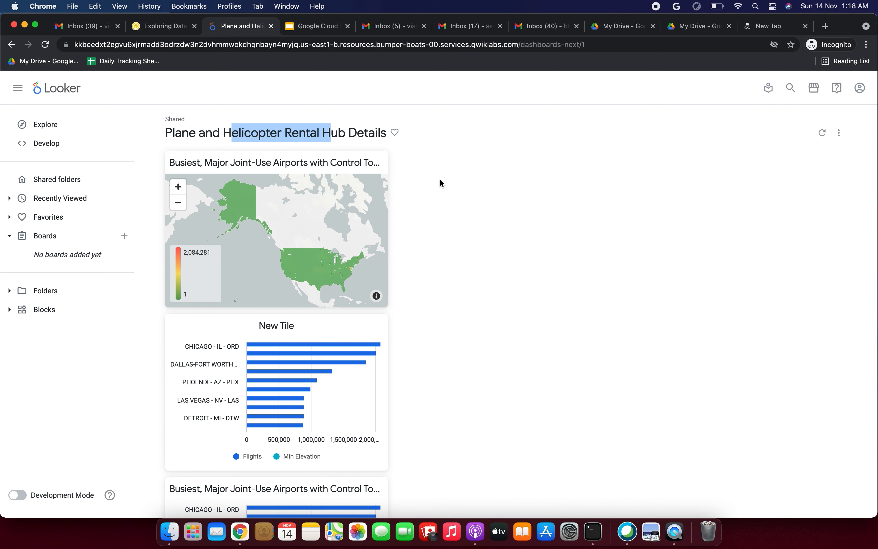
scroll(425, 284, down, 5)
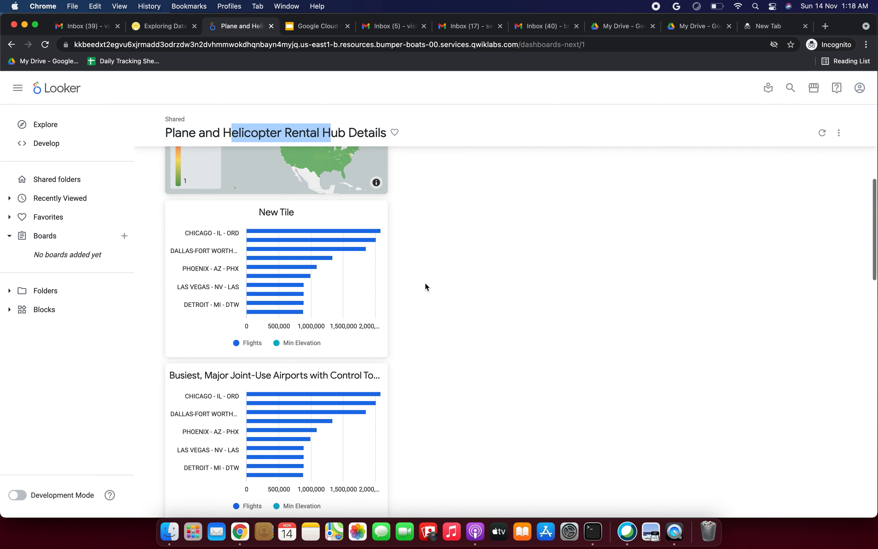
scroll(425, 283, down, 6)
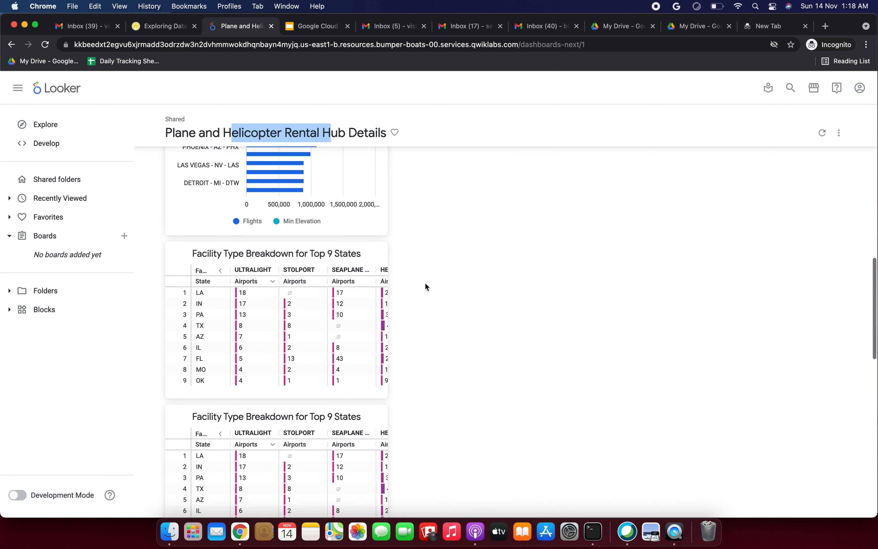
scroll(425, 284, down, 6)
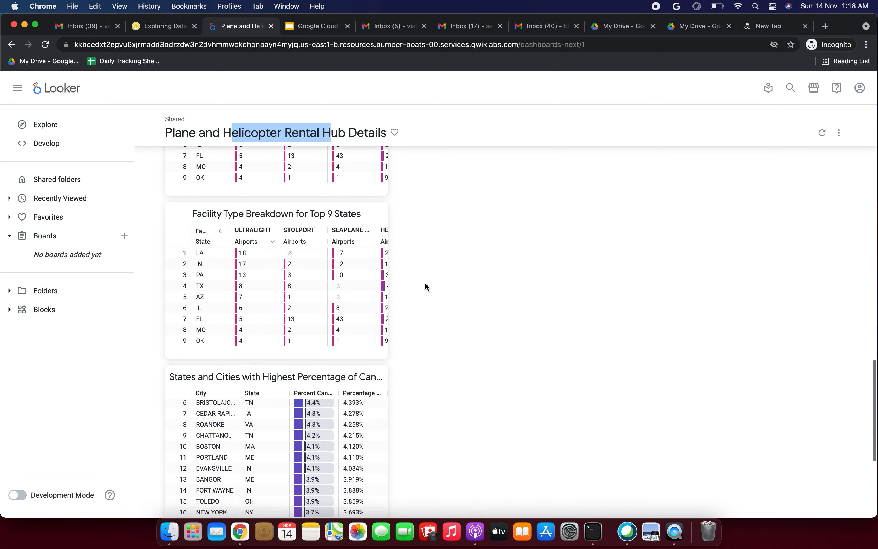
scroll(425, 284, down, 2)
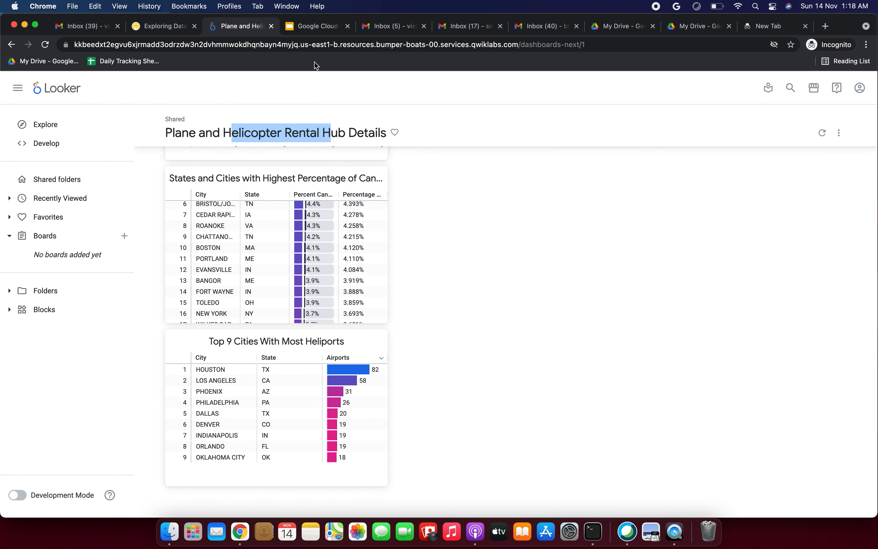
Switch to the Qwiklabs challenge lab page, check the progress of the Save Looks to a Dashboard objective, and read the closing Congratulations section
click(172, 25)
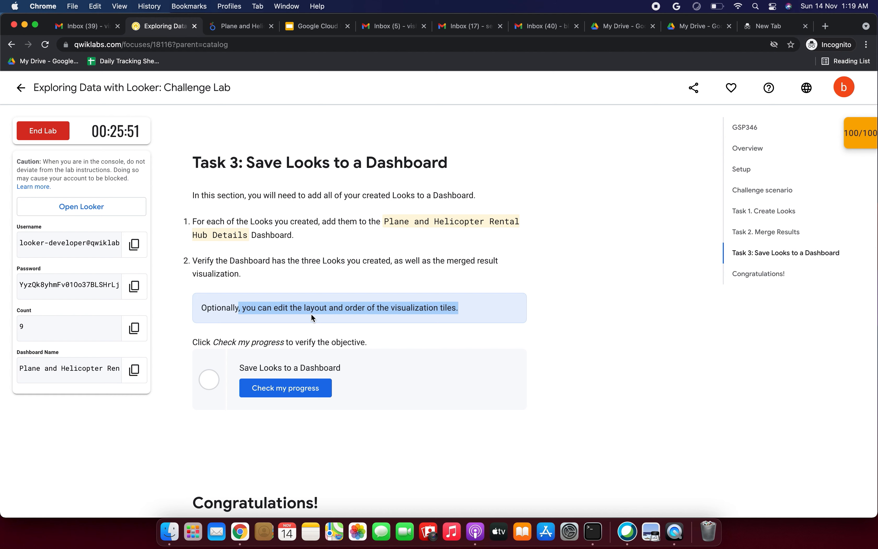
click(304, 387)
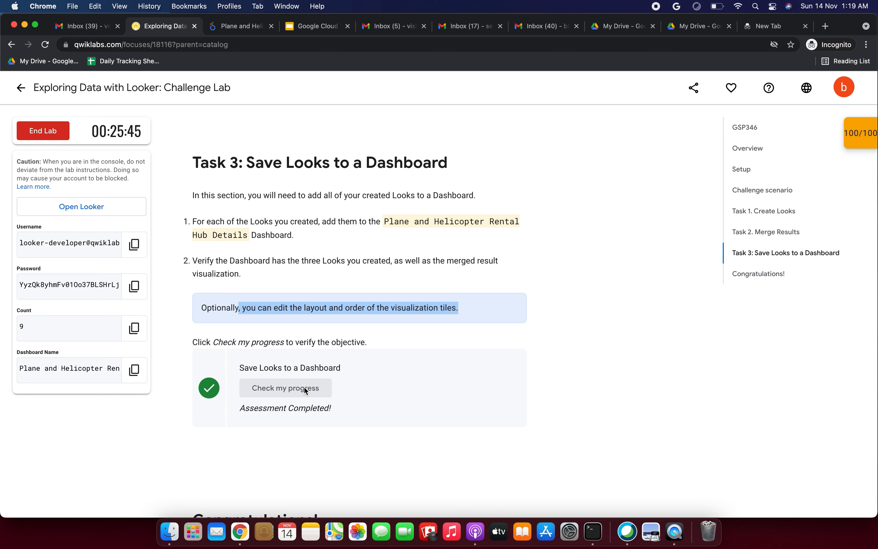
scroll(304, 387, down, 6)
drag(189, 326, 243, 374)
click(262, 379)
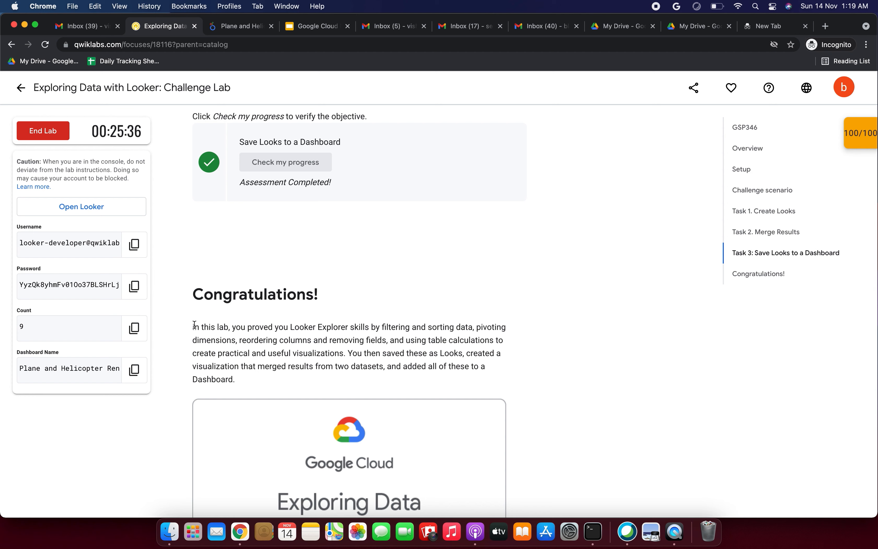
drag(190, 324, 252, 382)
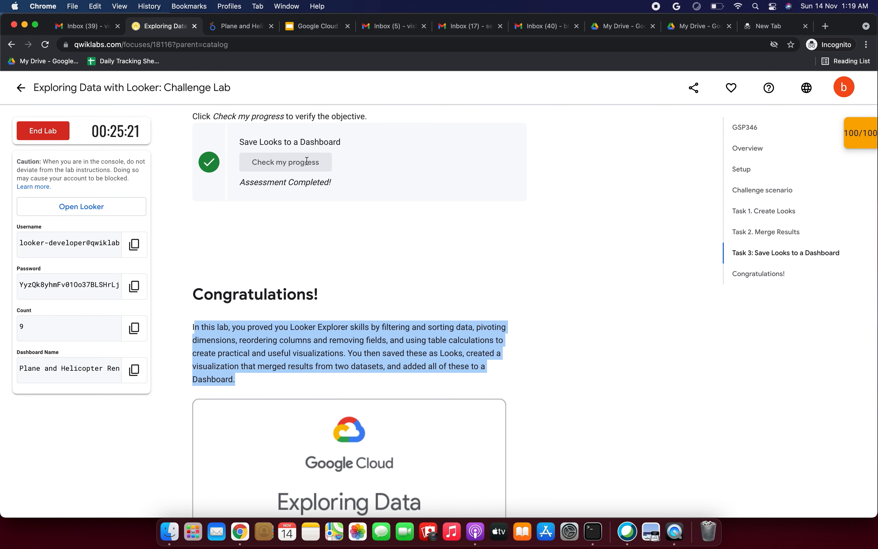
scroll(340, 237, down, 8)
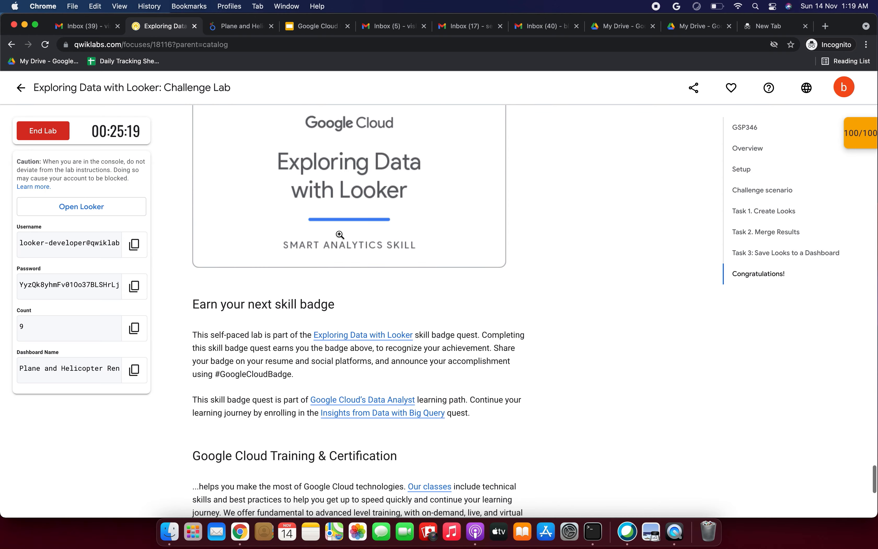
End the Exploring Data with Looker challenge lab and confirm the submission
scroll(340, 234, up, 15)
scroll(340, 233, up, 20)
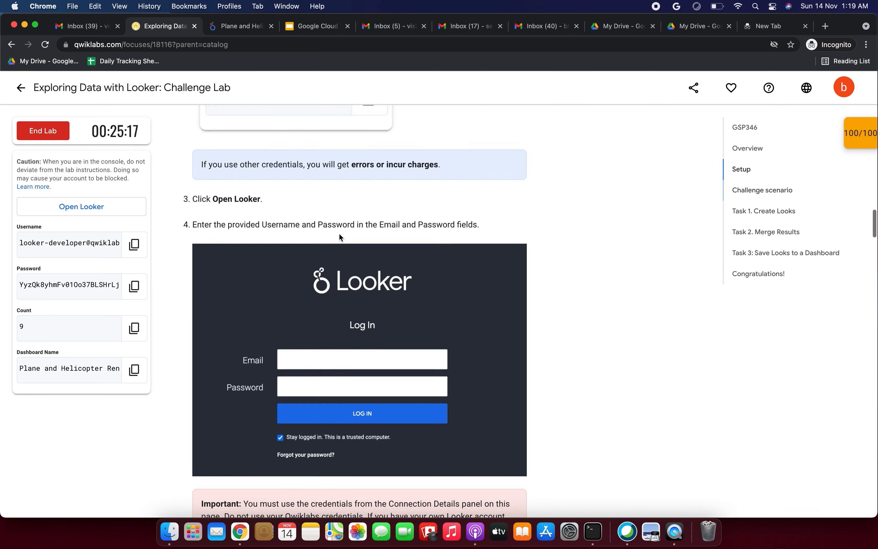
scroll(339, 237, up, 5)
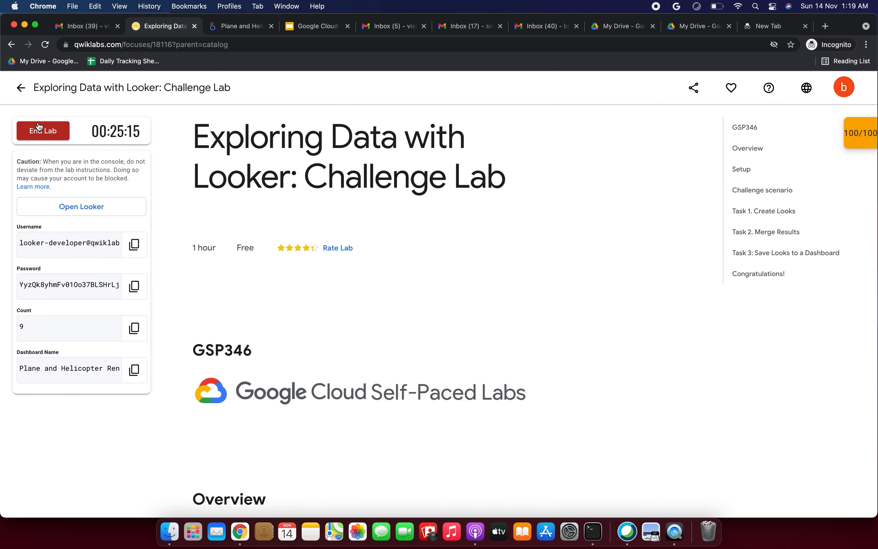
click(43, 131)
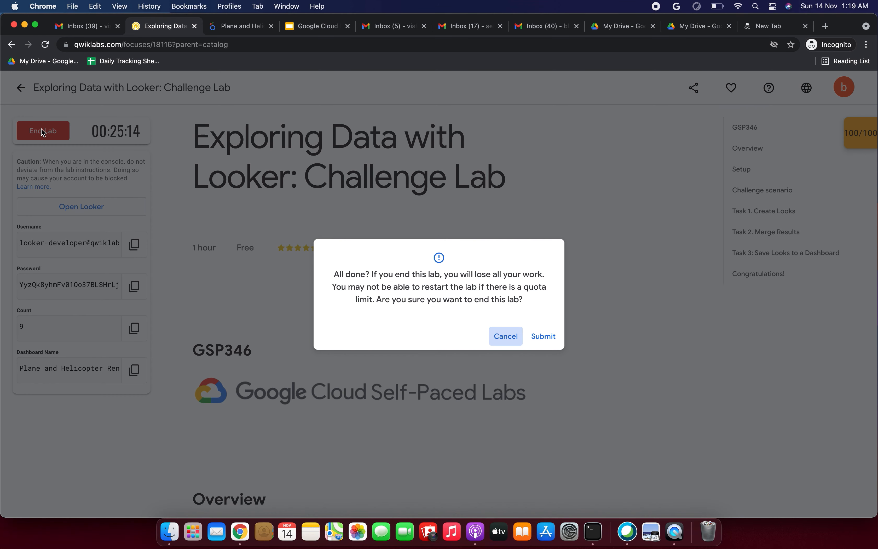
click(543, 342)
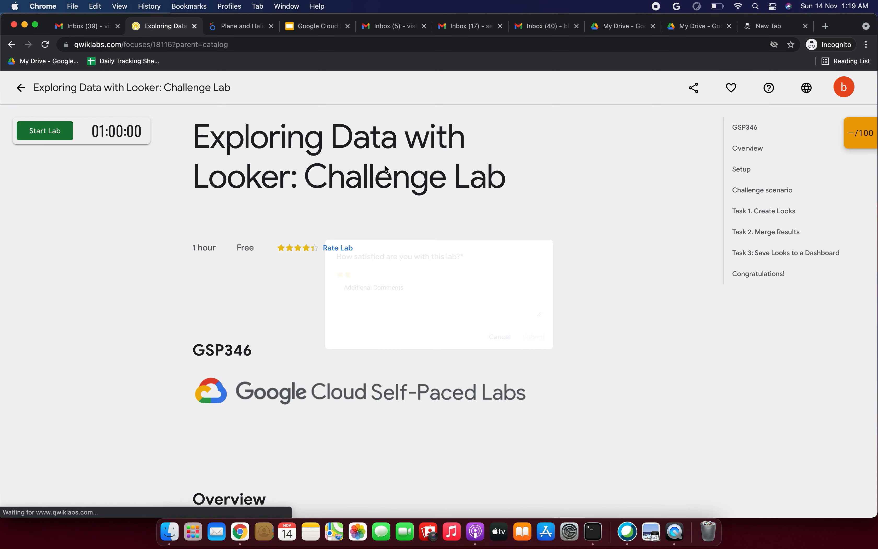